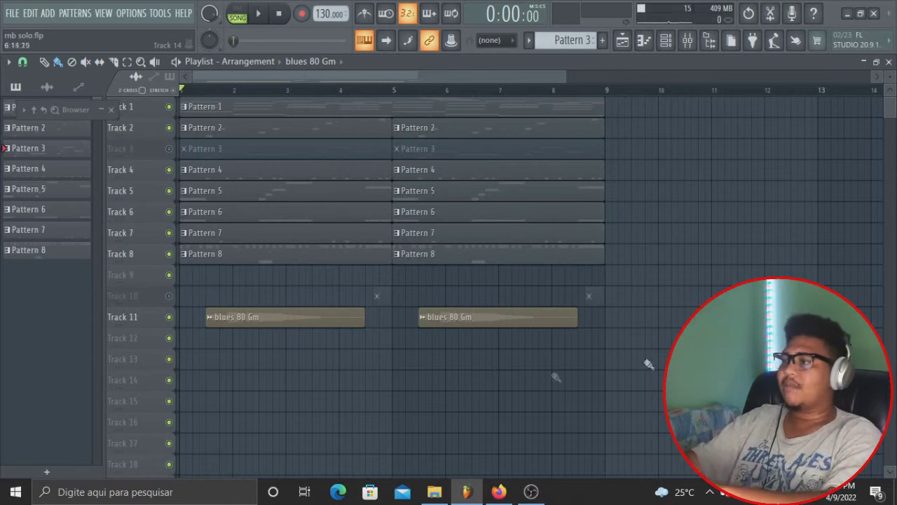
# Step: Enlarge the playlist tracks vertically and play the arrangement, looking over all tracks down to the audio clips
pyautogui.moveTo(888, 71); pyautogui.dragTo(888, 75)
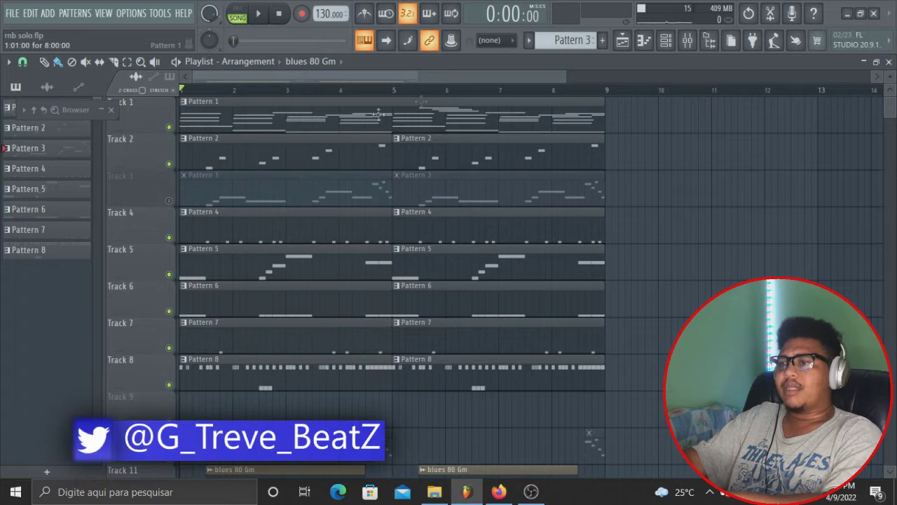
pyautogui.press('space')
pyautogui.scroll(-3, 383, 165)
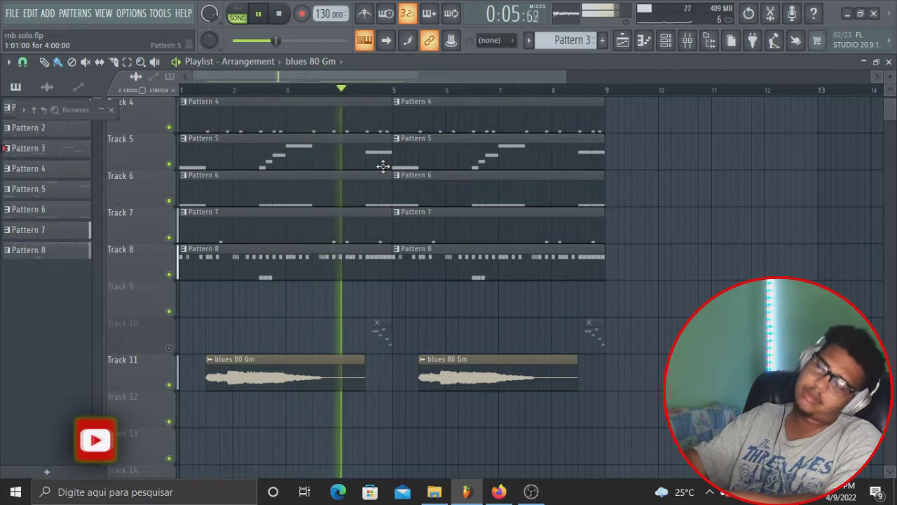
pyautogui.press('space')
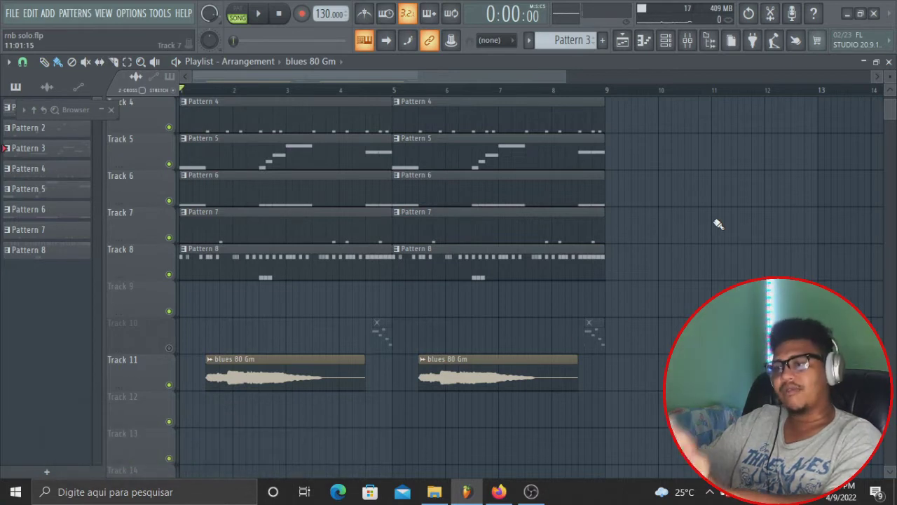
pyautogui.scroll(3, 753, 228)
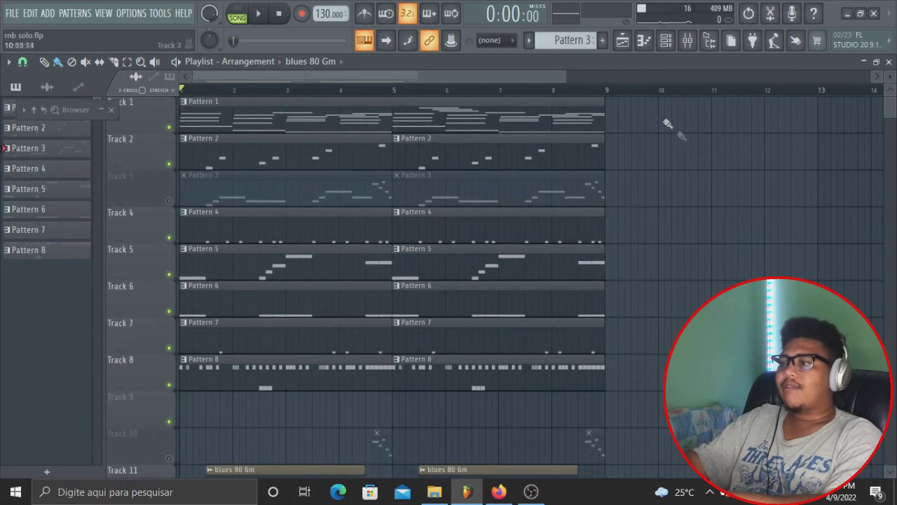
pyautogui.scroll(-2, 571, 94)
# Step: Examine the mixer inserts and the channel rack to see which insert each channel is routed to
pyautogui.click(687, 40)
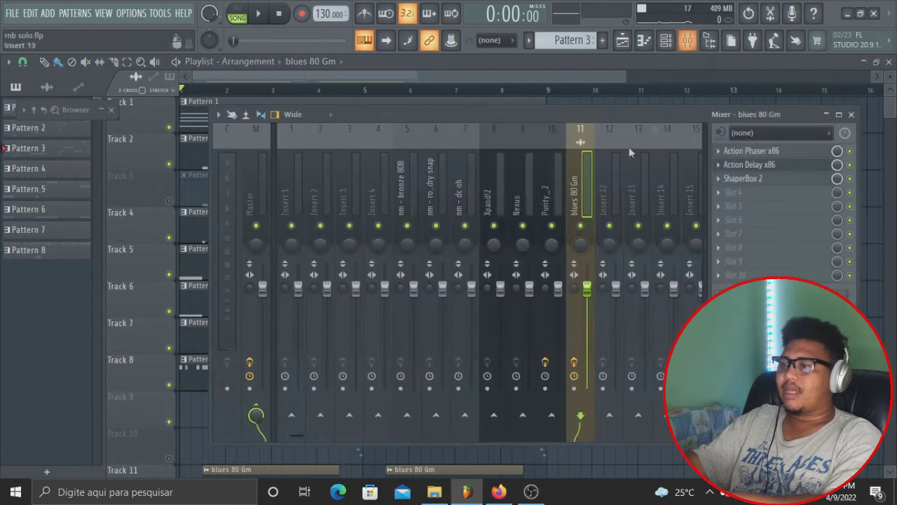
pyautogui.moveTo(453, 122); pyautogui.dragTo(510, 122)
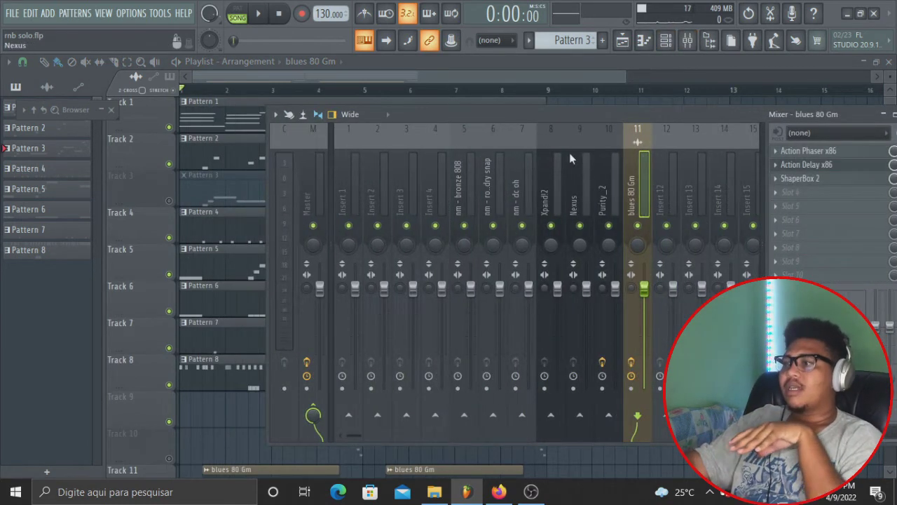
pyautogui.click(671, 42)
pyautogui.click(469, 131)
pyautogui.click(483, 160)
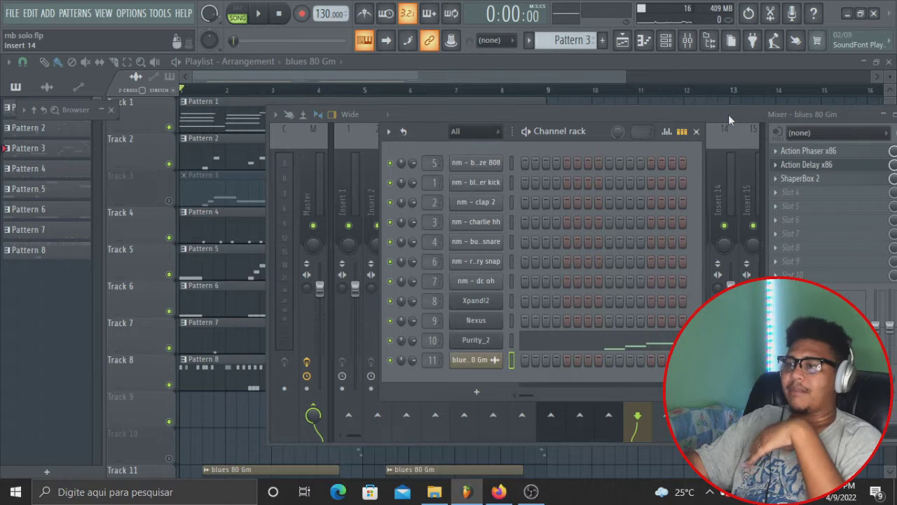
pyautogui.press('F6')
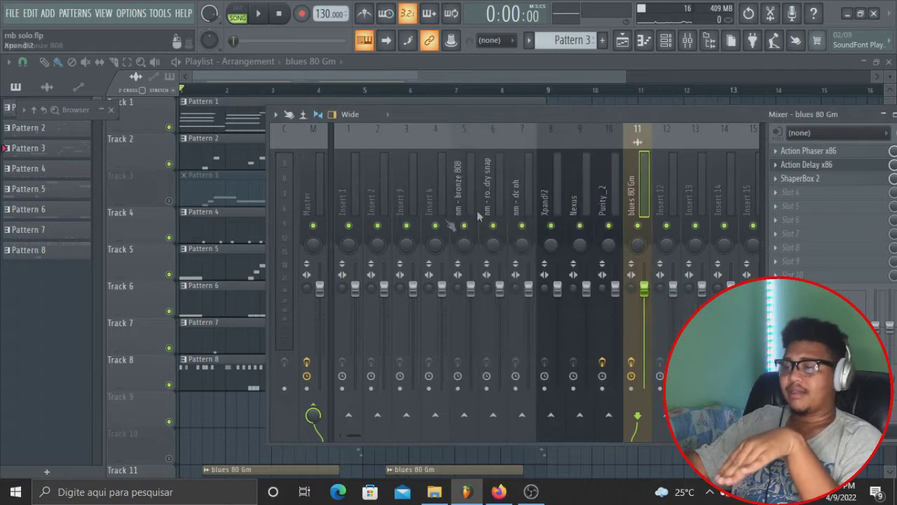
pyautogui.click(354, 198)
pyautogui.click(384, 200)
pyautogui.click(400, 202)
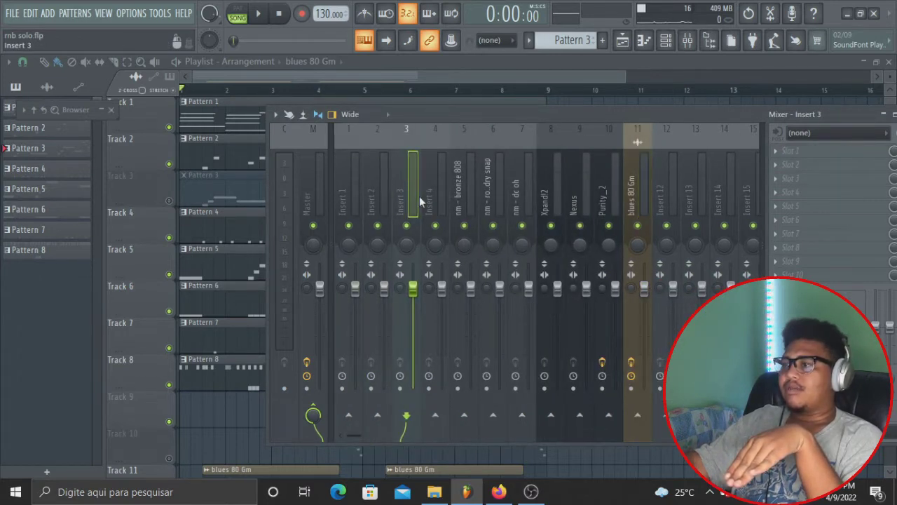
# Step: Play Pattern 6 on its own in pattern mode to hear the kick channel
pyautogui.click(671, 43)
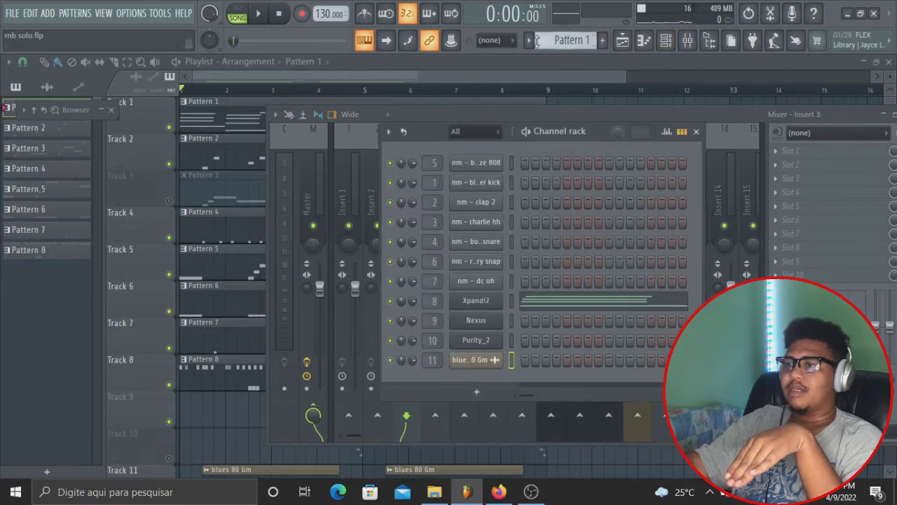
pyautogui.scroll(-5, 575, 39)
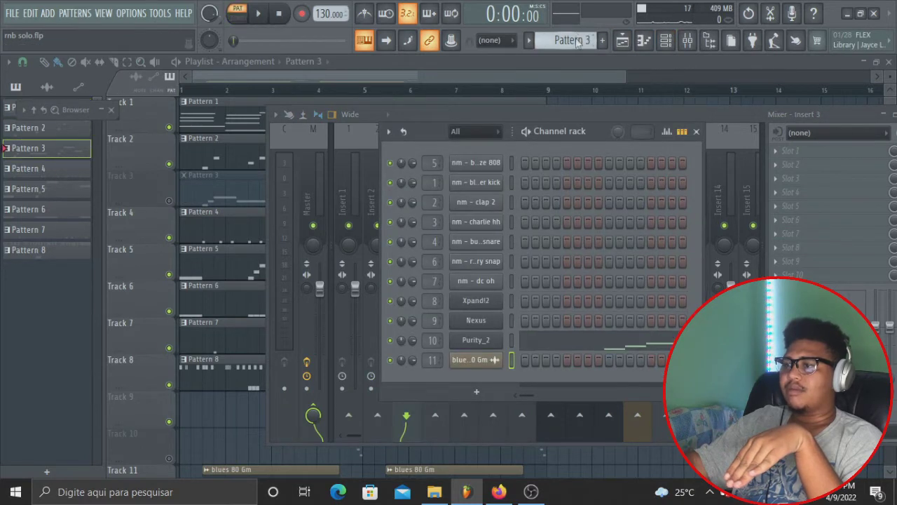
pyautogui.press('space')
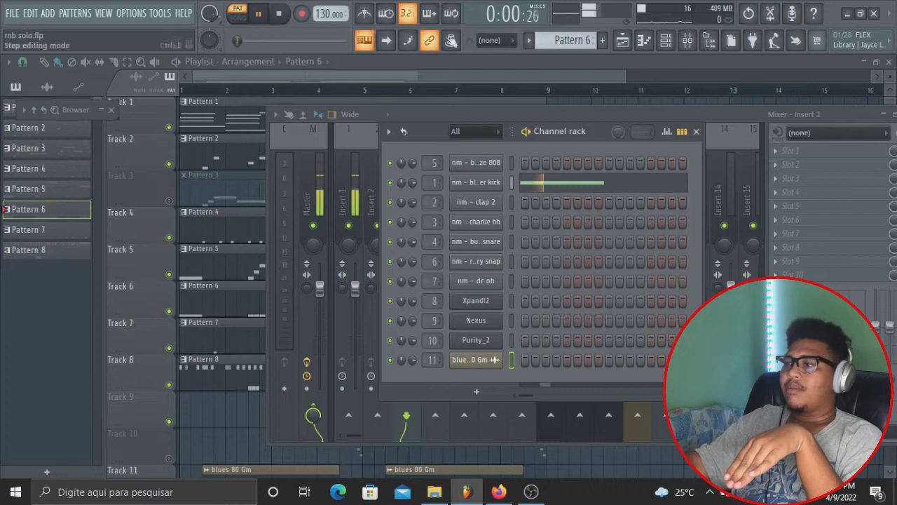
pyautogui.click(696, 131)
# Step: Add Fruity Compressor to the first effect slot of mixer Insert 1 and load its Drums preset
pyautogui.click(352, 204)
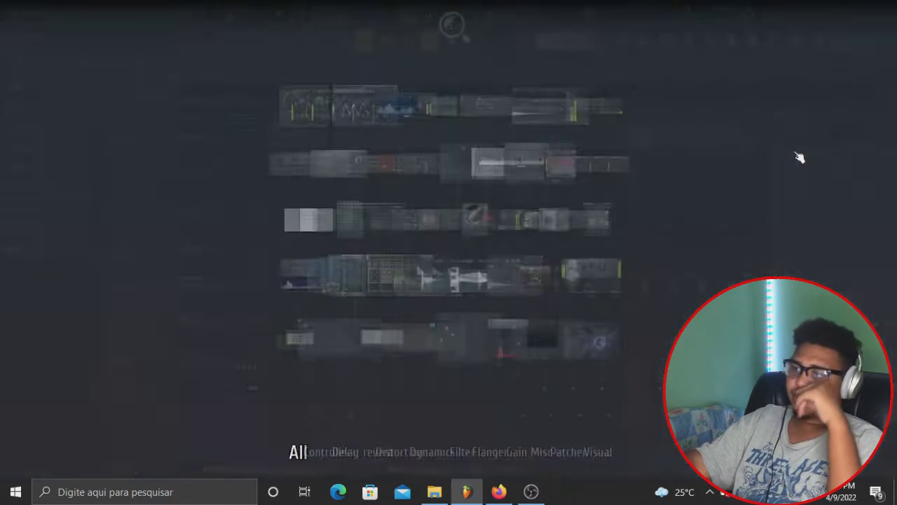
pyautogui.click(795, 152)
pyautogui.click(795, 152)
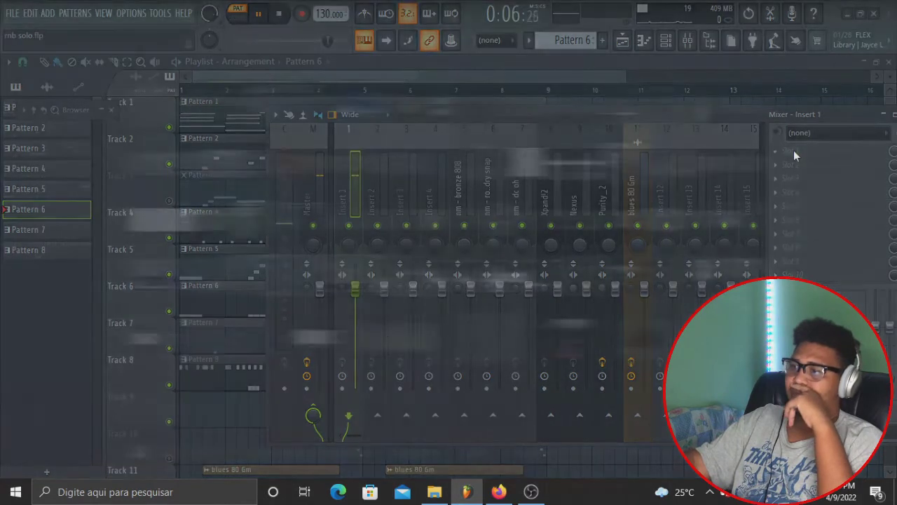
pyautogui.moveTo(623, 111); pyautogui.dragTo(800, 155)
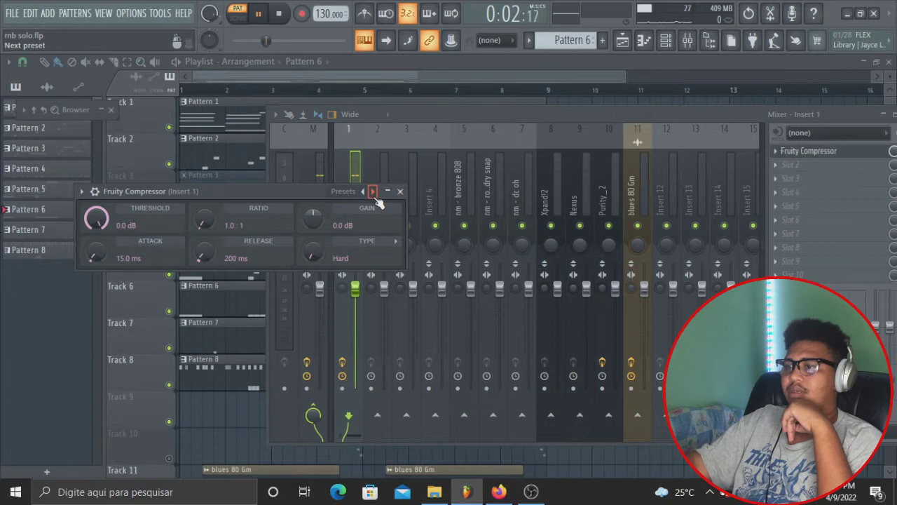
pyautogui.rightClick(374, 195)
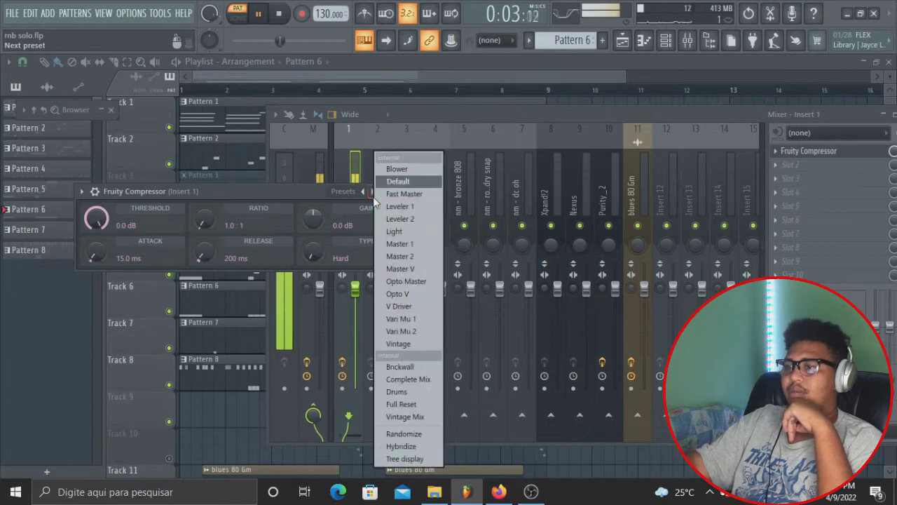
pyautogui.click(394, 391)
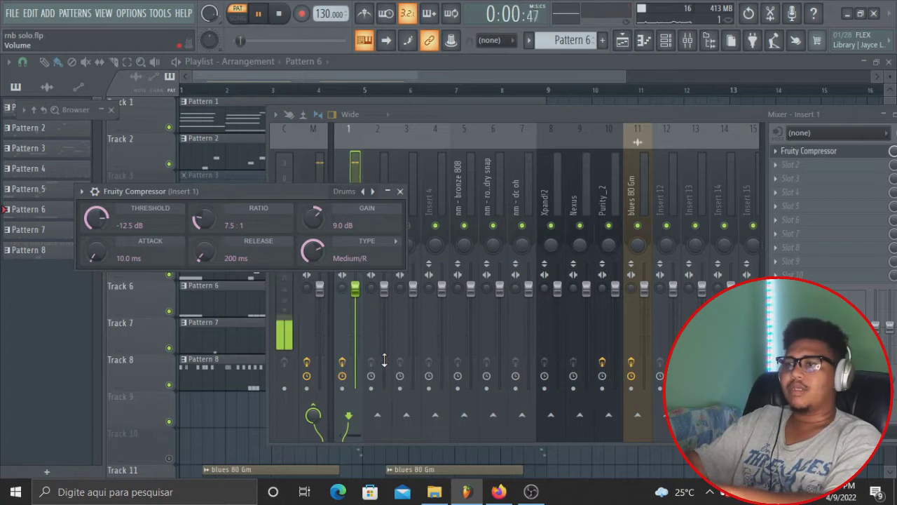
# Step: Switch playback to song mode and play the arrangement with the playlist enlarged horizontally
pyautogui.click(256, 17)
pyautogui.click(241, 19)
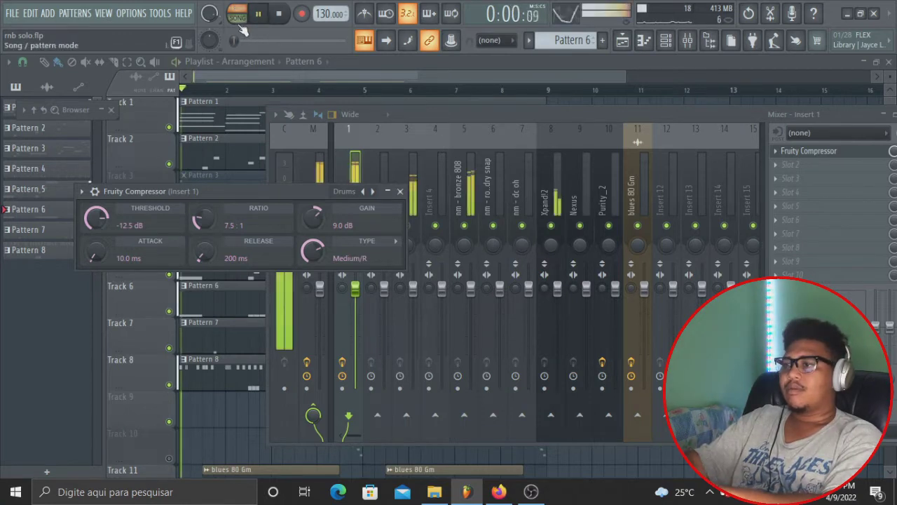
pyautogui.click(453, 62)
pyautogui.moveTo(623, 79); pyautogui.dragTo(440, 80)
pyautogui.scroll(-4, 462, 148)
pyautogui.press('space')
# Step: Open the blues 80 Gm clip's sample settings and inspect the effect slots of its mixer track
pyautogui.click(688, 40)
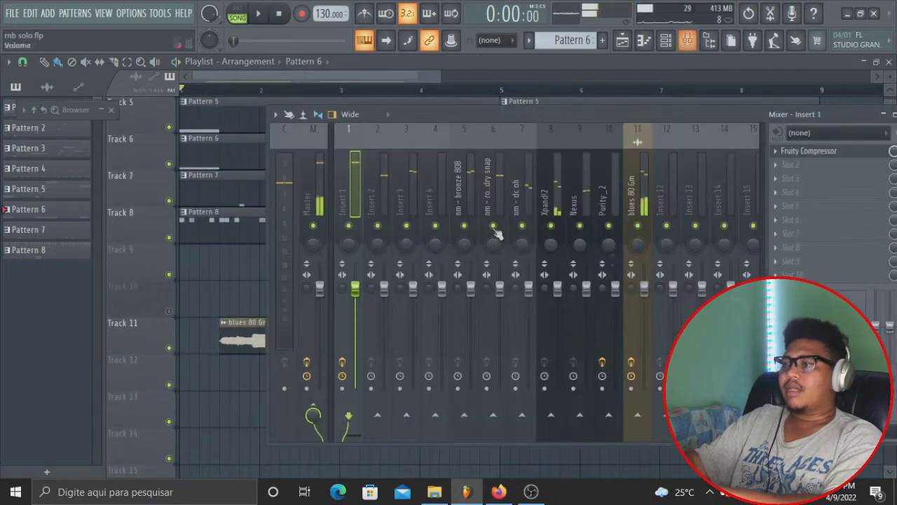
pyautogui.scroll(-3, 448, 184)
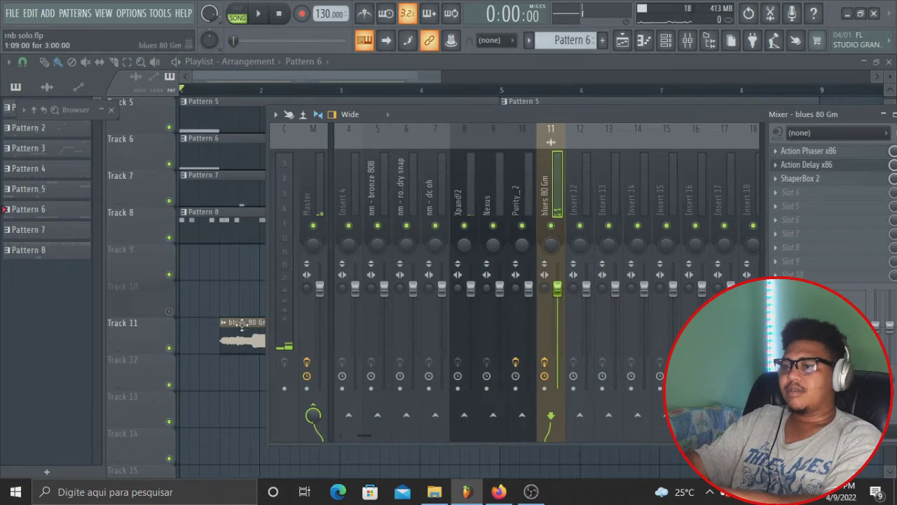
pyautogui.doubleClick(249, 335)
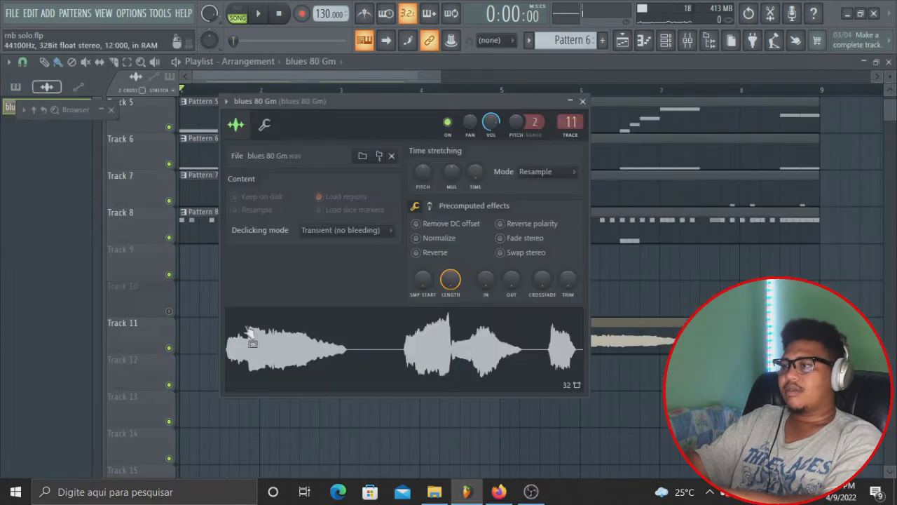
pyautogui.click(689, 41)
pyautogui.moveTo(722, 118); pyautogui.dragTo(464, 122)
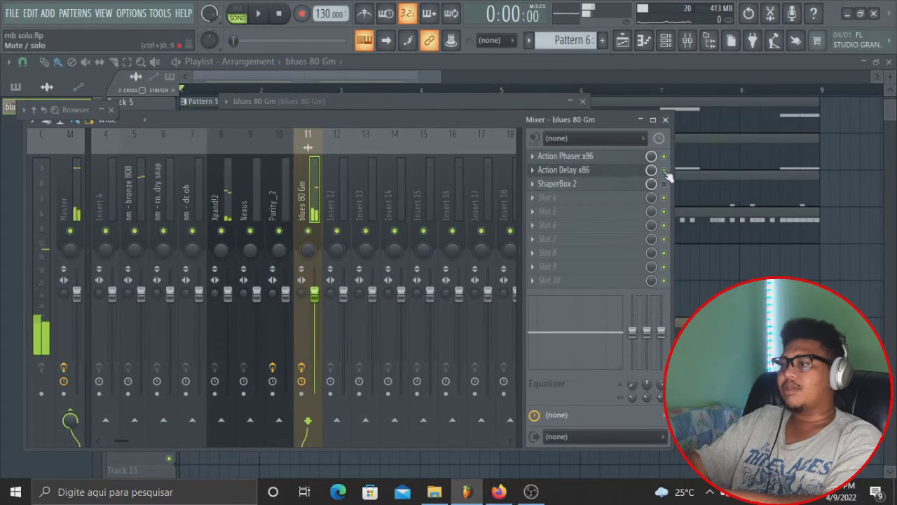
# Step: Compare the blues 80 Gm track with Action Phaser, Action Delay and ShaperBox 2 bypassed and enabled, and view ShaperBox 2's volume curve
pyautogui.press('space')
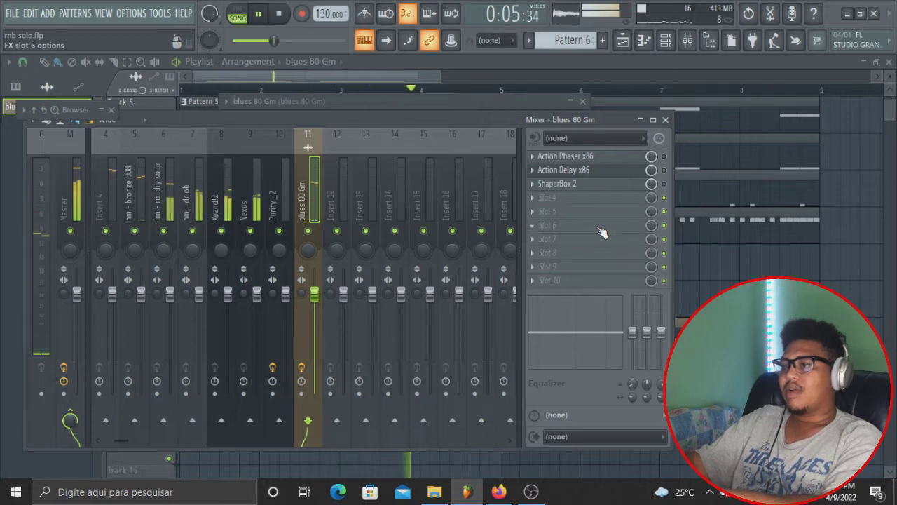
pyautogui.press('space')
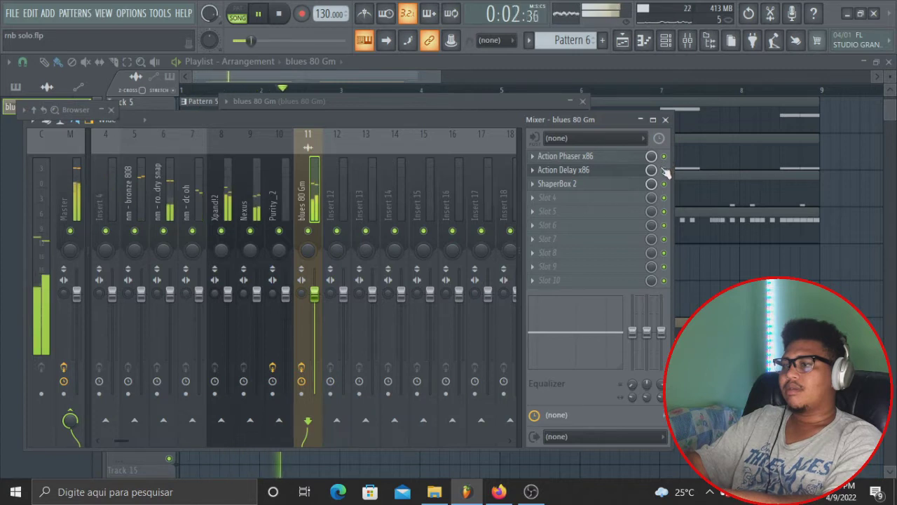
pyautogui.click(613, 188)
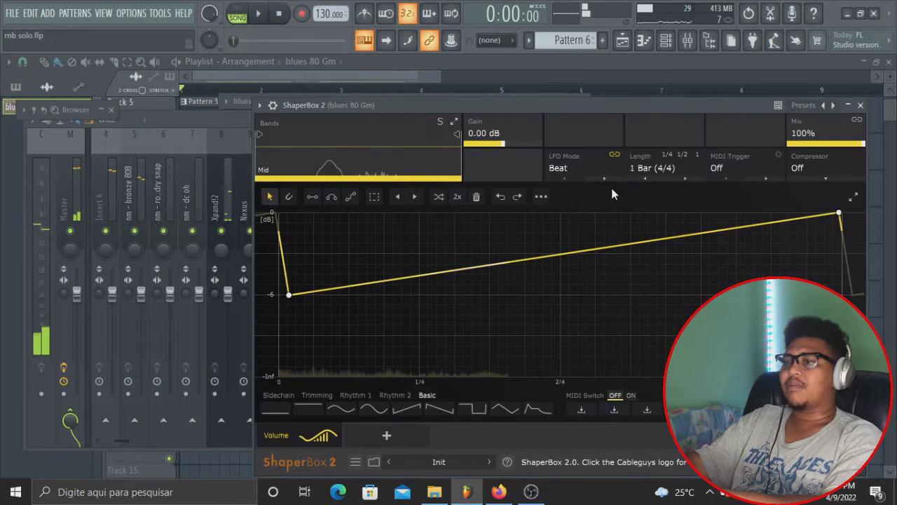
pyautogui.click(306, 77)
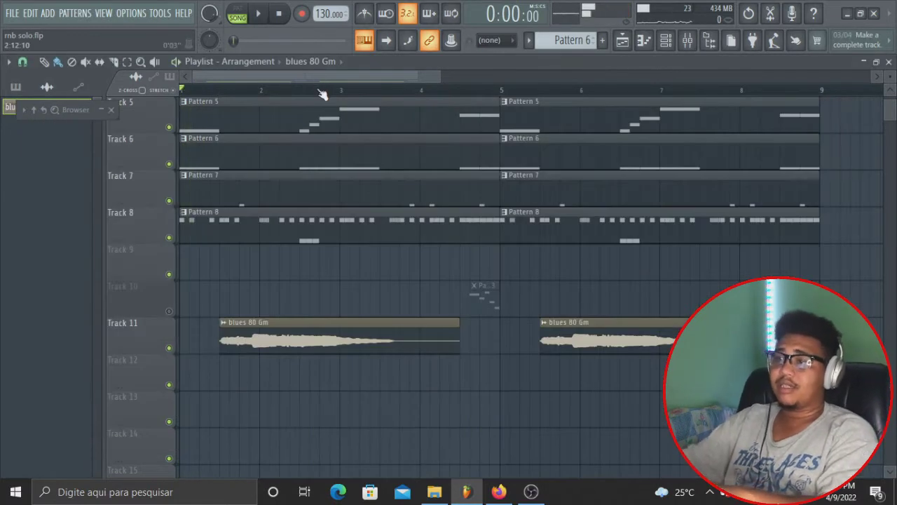
# Step: Check the Xpand!2 mixer track's effect slots and audition an instrument channel from the channel rack
pyautogui.scroll(4, 471, 167)
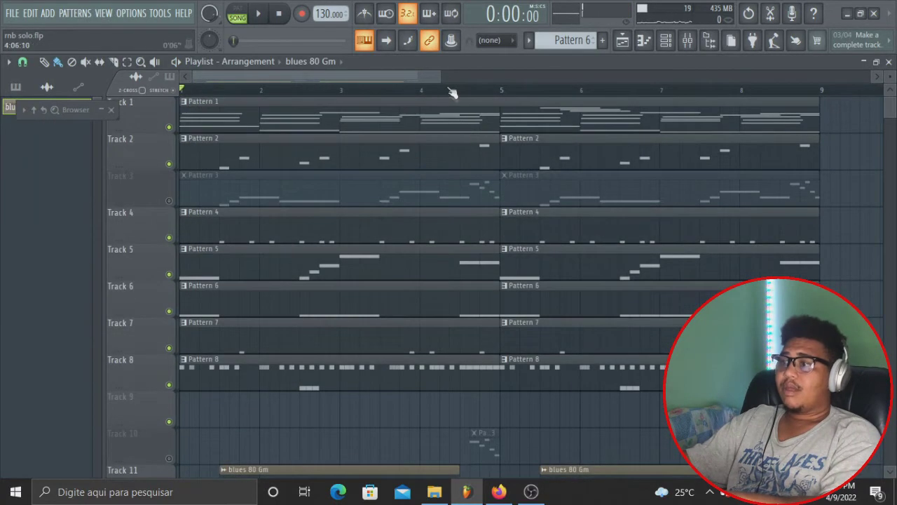
pyautogui.moveTo(441, 79); pyautogui.dragTo(641, 77)
pyautogui.click(688, 40)
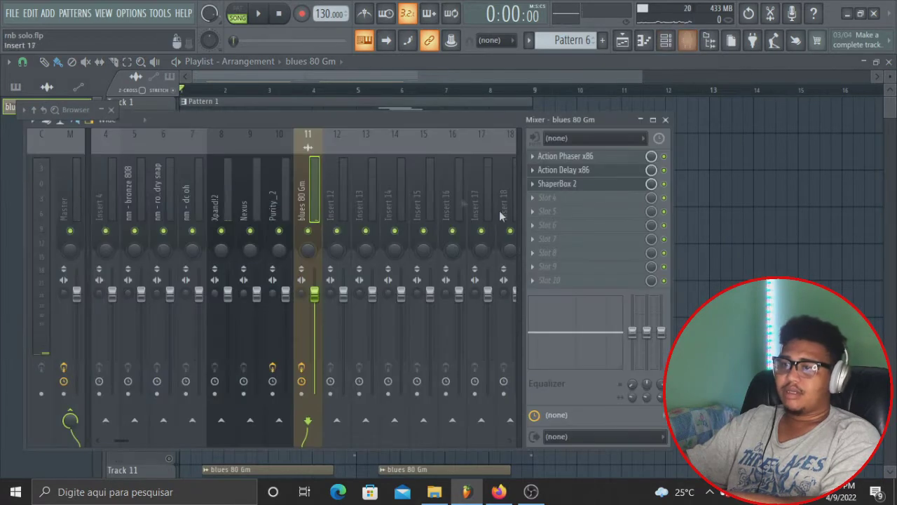
pyautogui.click(217, 210)
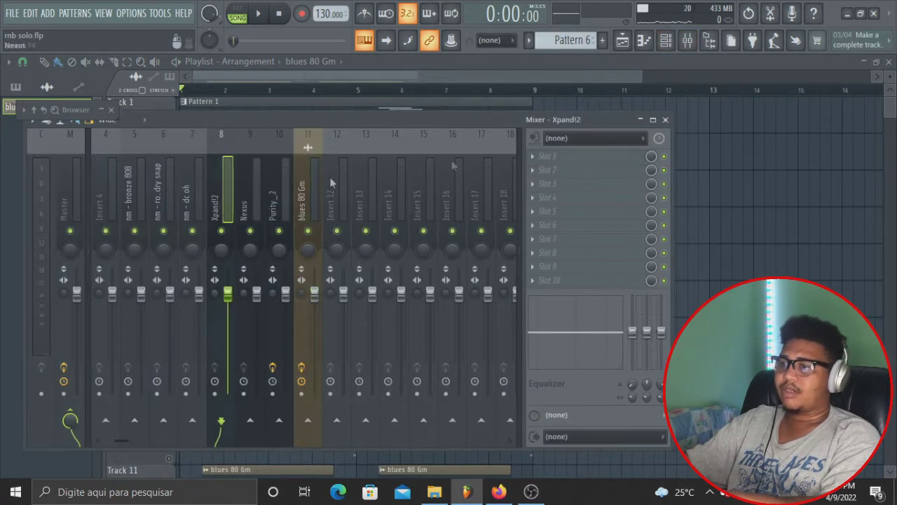
pyautogui.click(666, 40)
pyautogui.press('q')
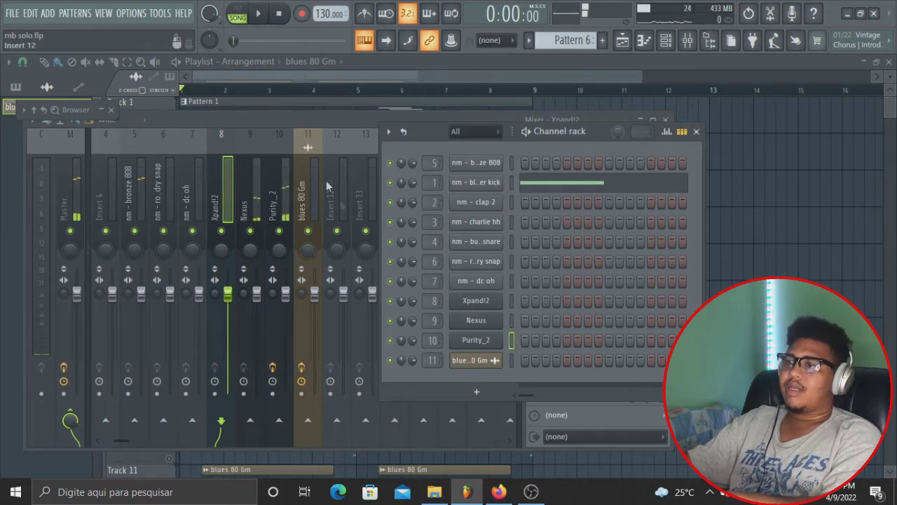
# Step: Solo Track 1 in the playlist, which holds the Pattern 1 clip
pyautogui.click(301, 125)
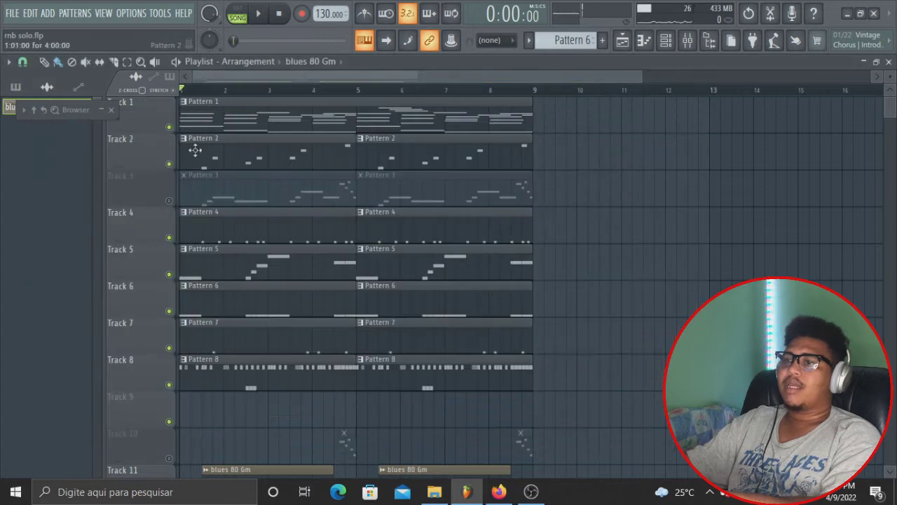
pyautogui.rightClick(170, 128)
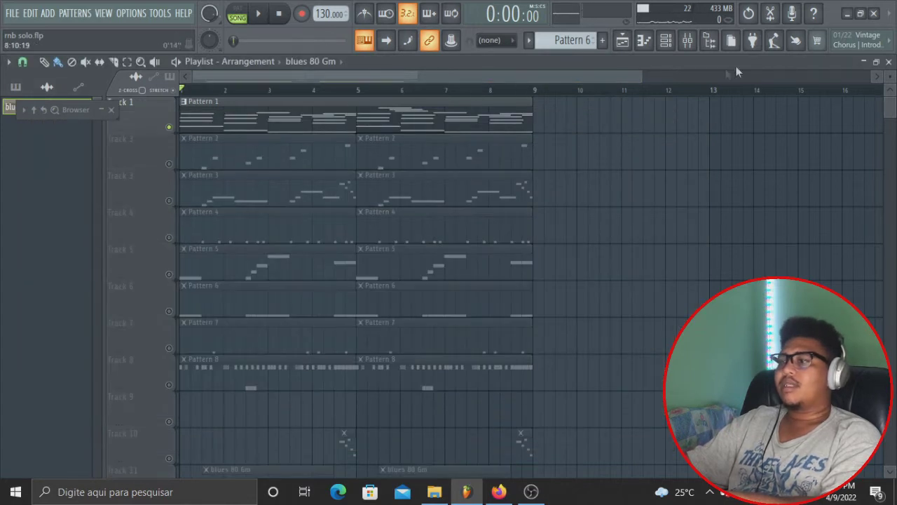
pyautogui.click(708, 41)
pyautogui.click(338, 190)
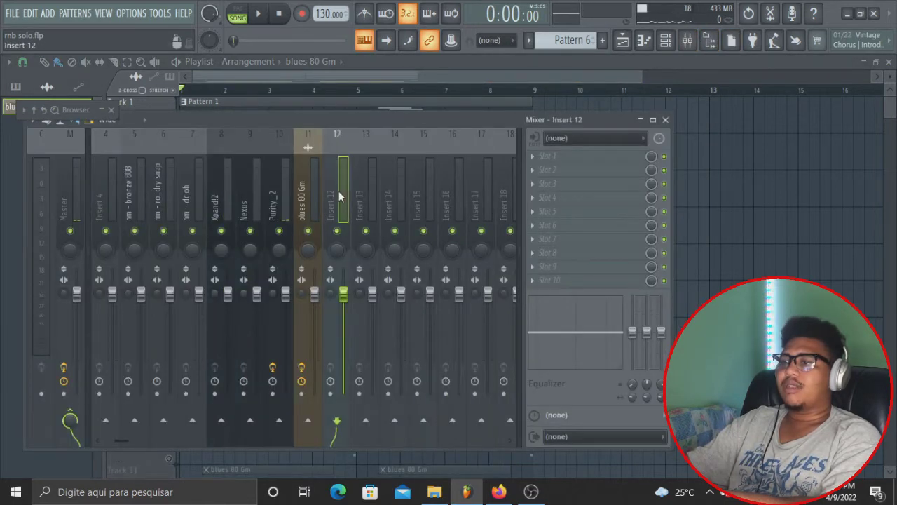
pyautogui.rightClick(338, 191)
pyautogui.moveTo(442, 184)
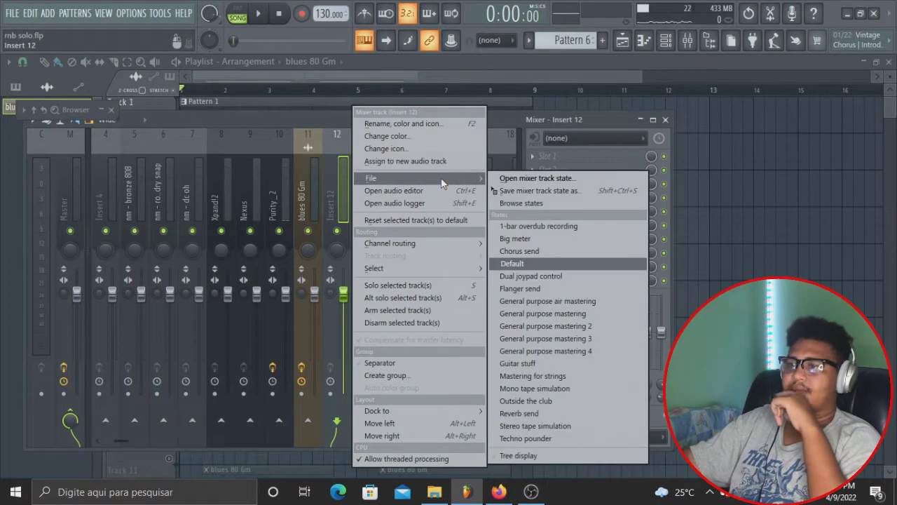
pyautogui.click(403, 123)
pyautogui.write('Reverb ')
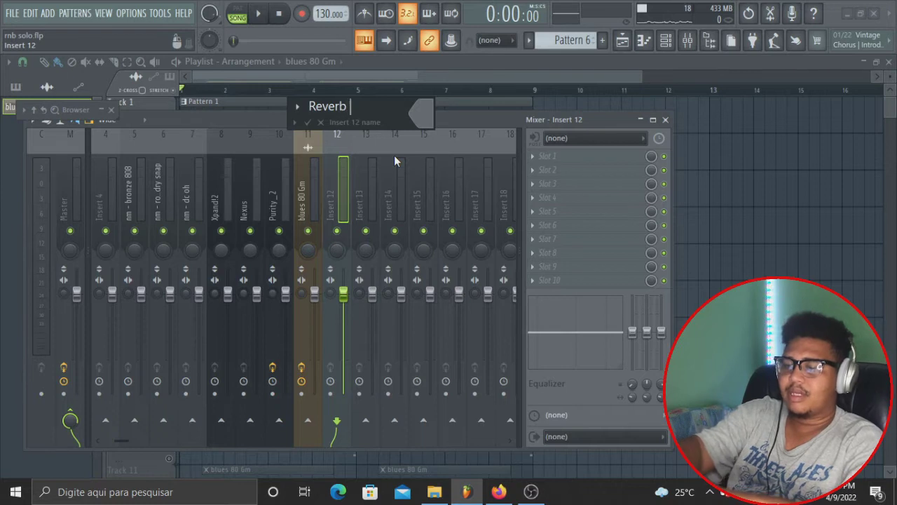
pyautogui.write('E Delay')
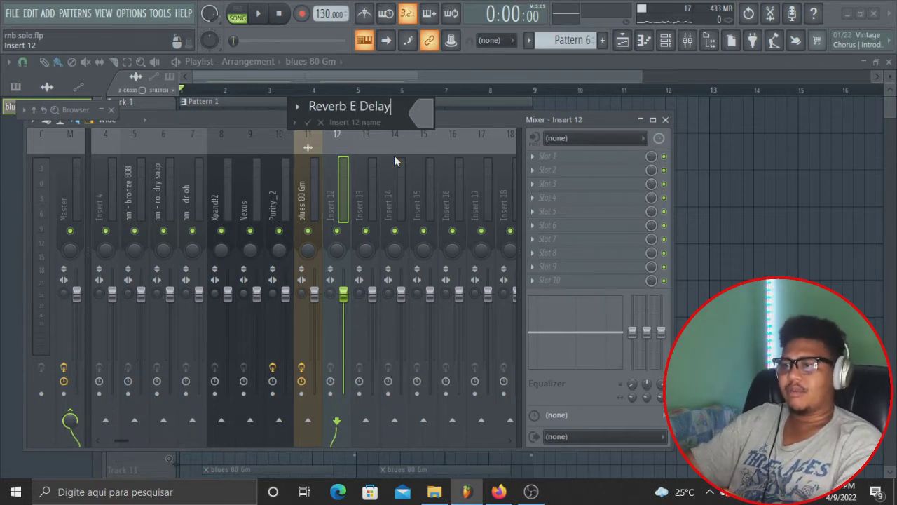
pyautogui.click(321, 123)
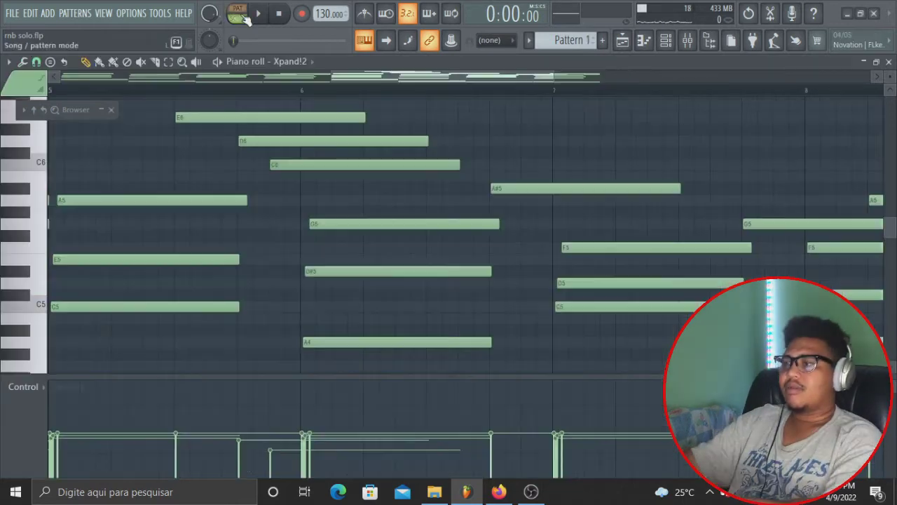
# Step: Play Pattern 1 in pattern mode to check its mixer levels, and place the mixer over the playlist
pyautogui.press('space')
pyautogui.click(687, 42)
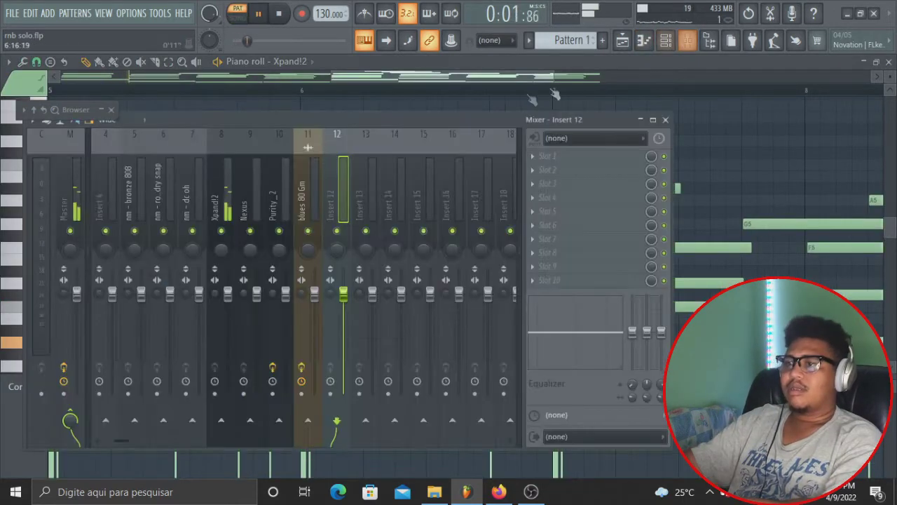
pyautogui.moveTo(391, 124); pyautogui.dragTo(612, 93)
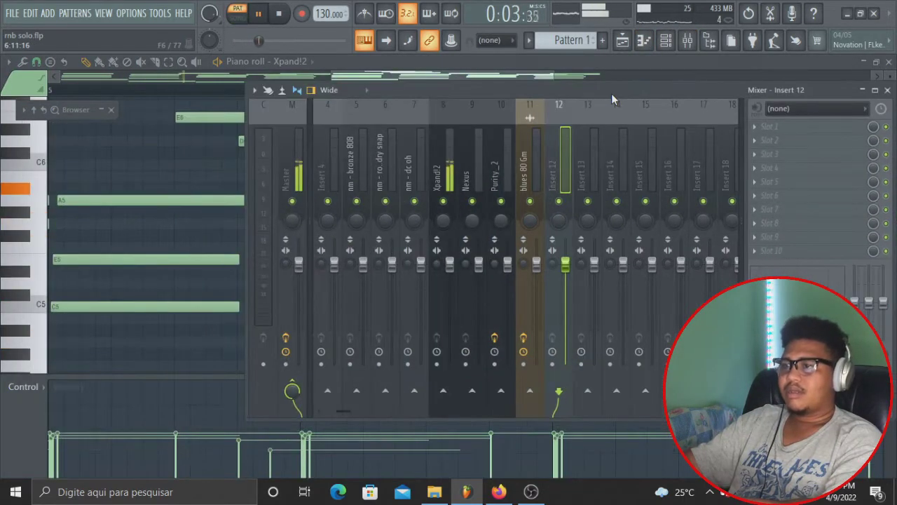
pyautogui.click(623, 46)
pyautogui.click(687, 41)
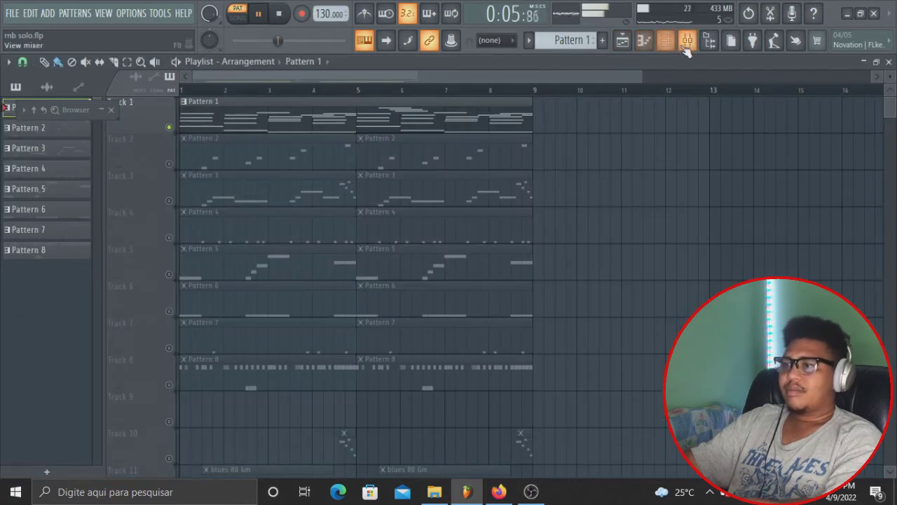
pyautogui.moveTo(507, 90); pyautogui.dragTo(433, 81)
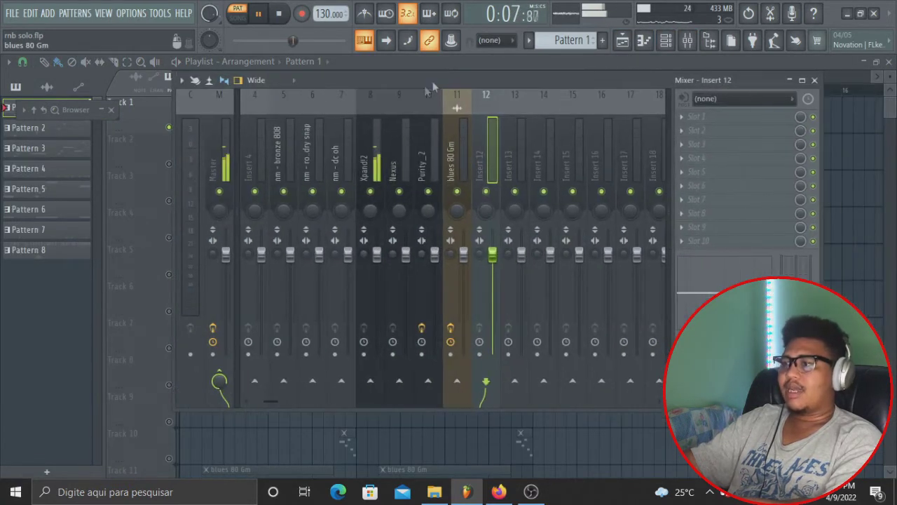
pyautogui.press('space')
# Step: Add Fruity Reeverb 2 to slot 1 of the Xpand!2 mixer track and lower its mix level to about 61%
pyautogui.click(381, 155)
pyautogui.click(720, 121)
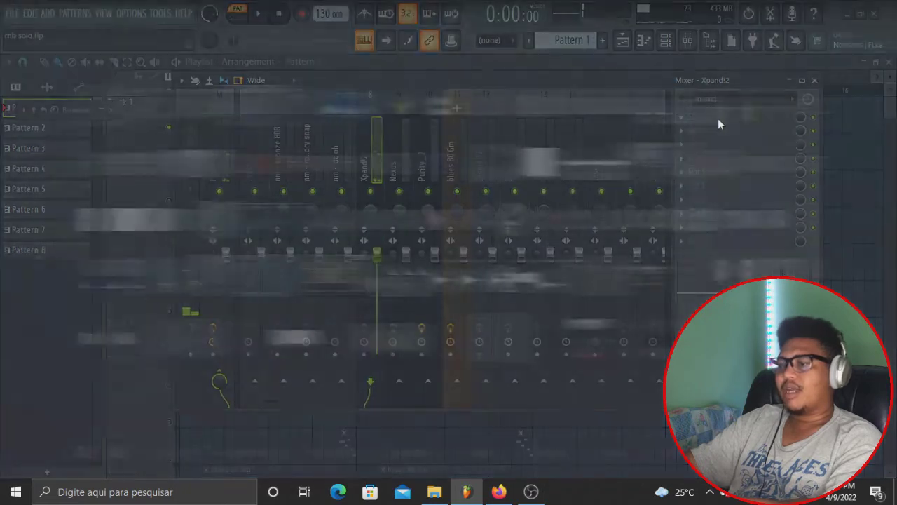
pyautogui.moveTo(210, 448)
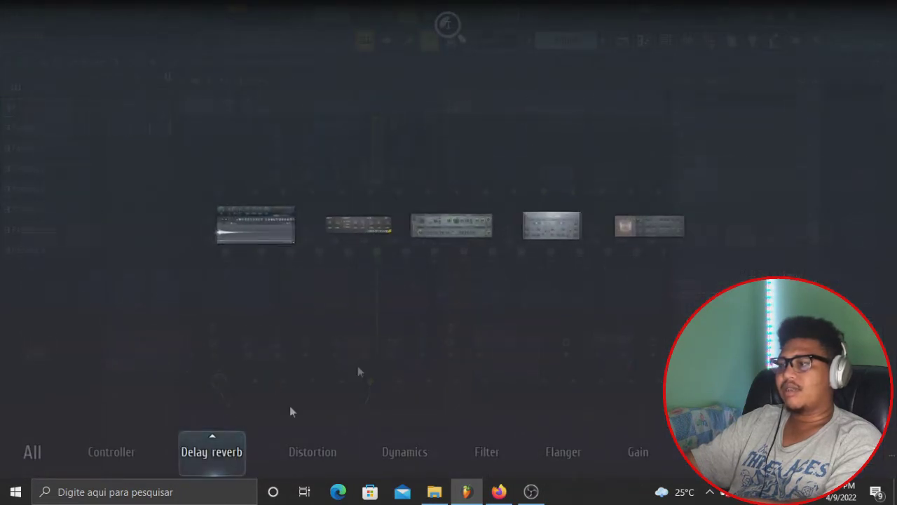
pyautogui.moveTo(654, 239); pyautogui.dragTo(692, 116)
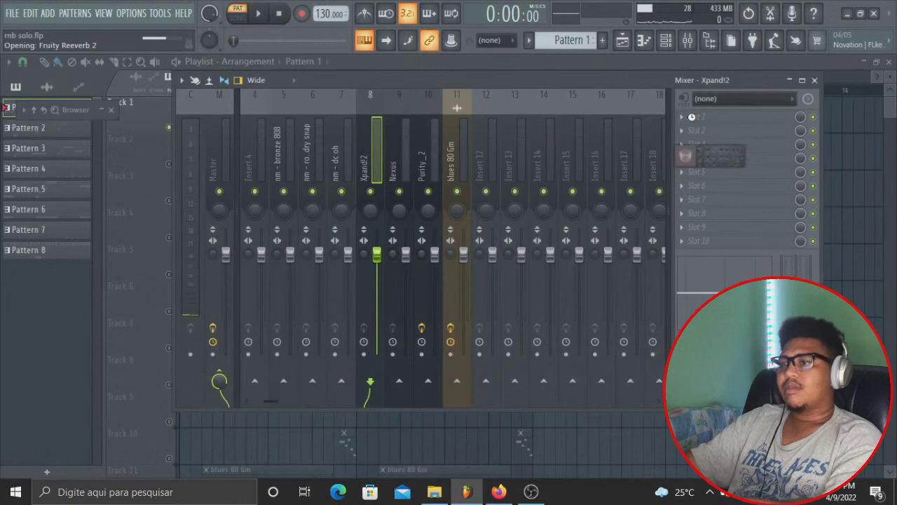
pyautogui.click(357, 157)
pyautogui.press('space')
pyautogui.click(801, 119)
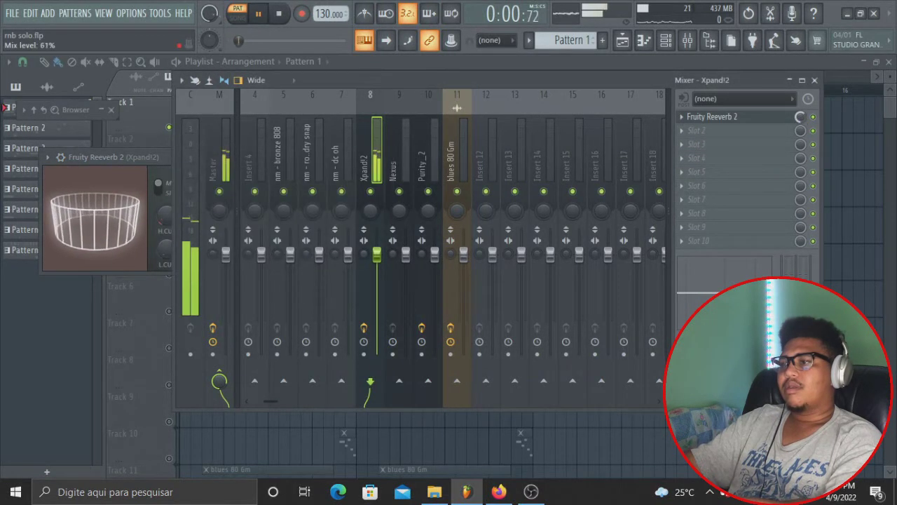
# Step: Add EQUO to slot 2 of the Xpand!2 track and slightly cut its mid bands around 500 Hz during playback
pyautogui.click(749, 133)
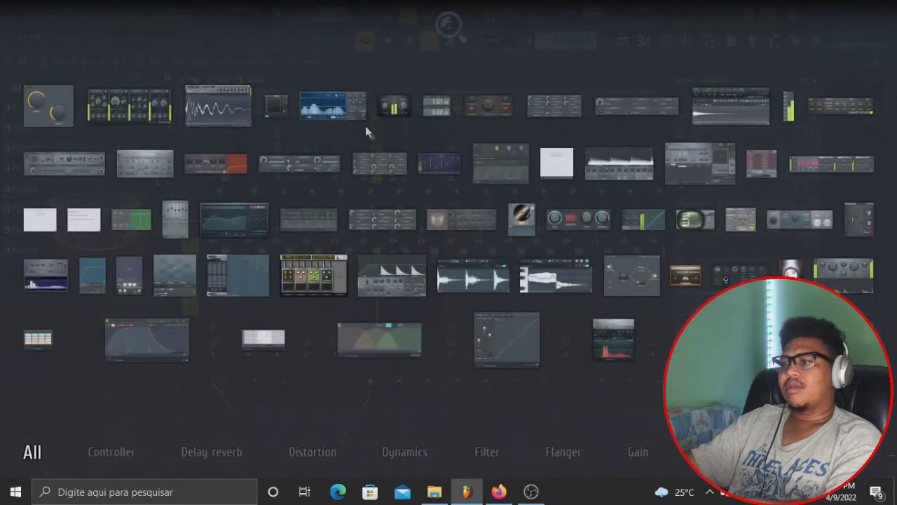
pyautogui.click(331, 102)
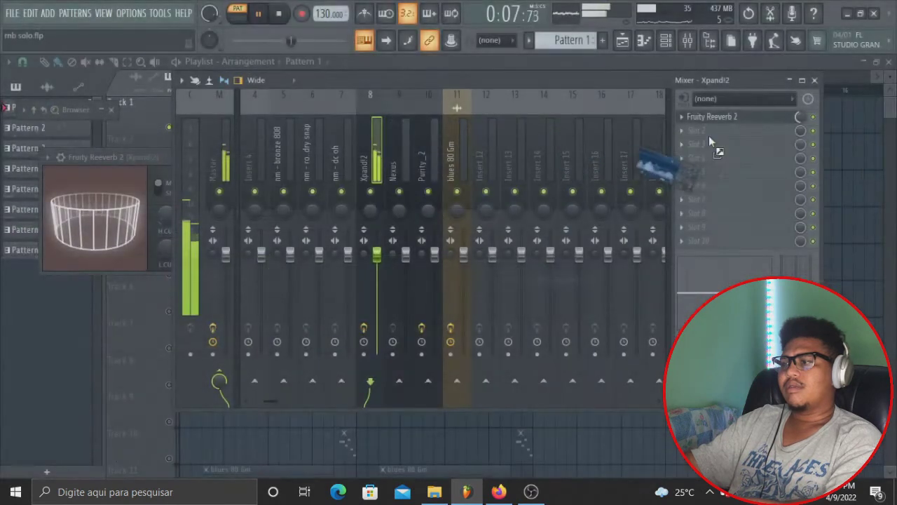
pyautogui.press('space')
pyautogui.press('space')
pyautogui.moveTo(227, 273); pyautogui.dragTo(214, 277)
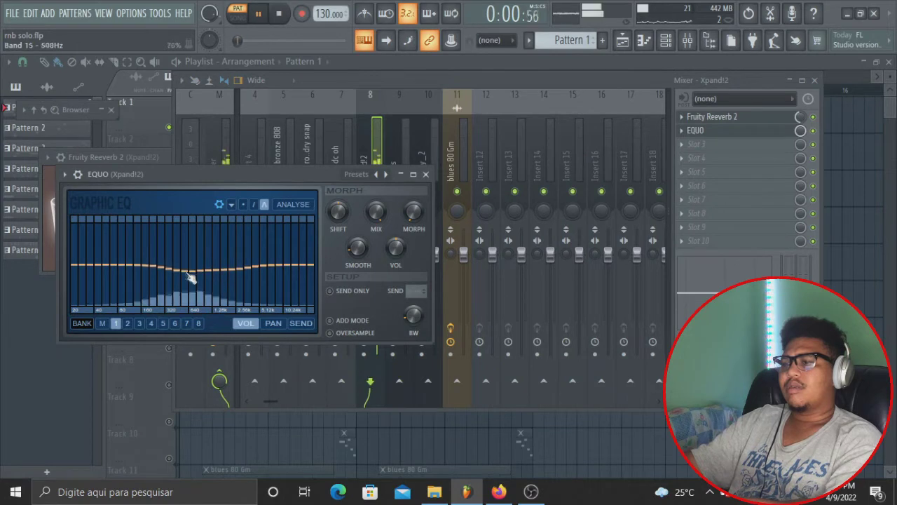
# Step: Add Fruity Multiband Compressor to slot 3 of the Xpand!2 track and lower the track's fader slightly
pyautogui.click(712, 152)
pyautogui.press('F8')
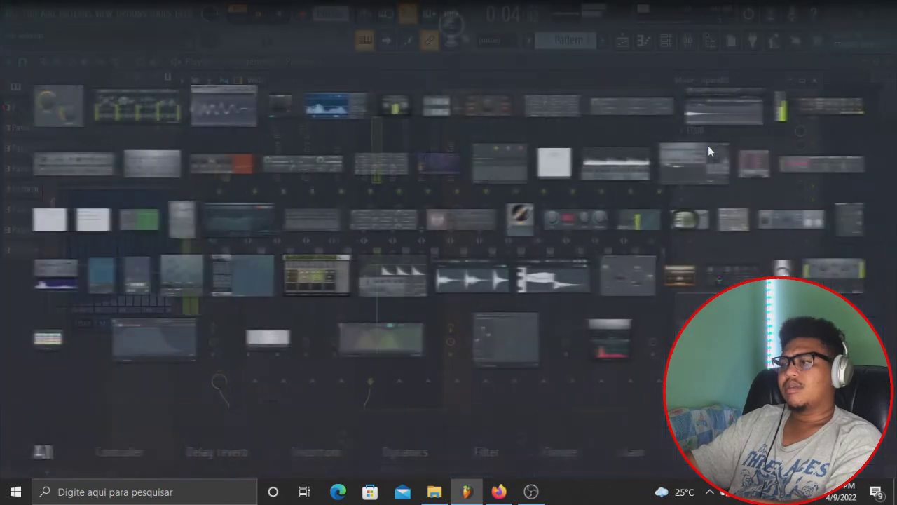
pyautogui.moveTo(811, 160); pyautogui.dragTo(722, 147)
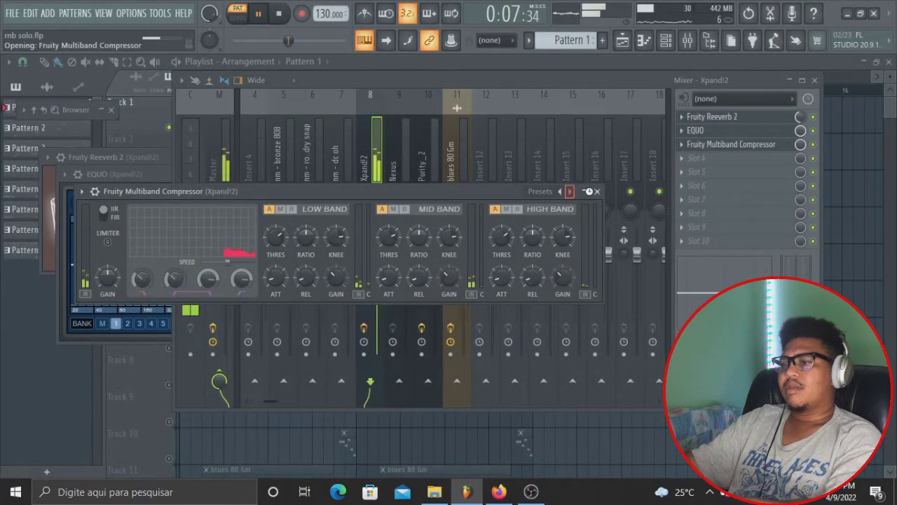
pyautogui.click(596, 190)
pyautogui.moveTo(376, 263); pyautogui.dragTo(379, 270)
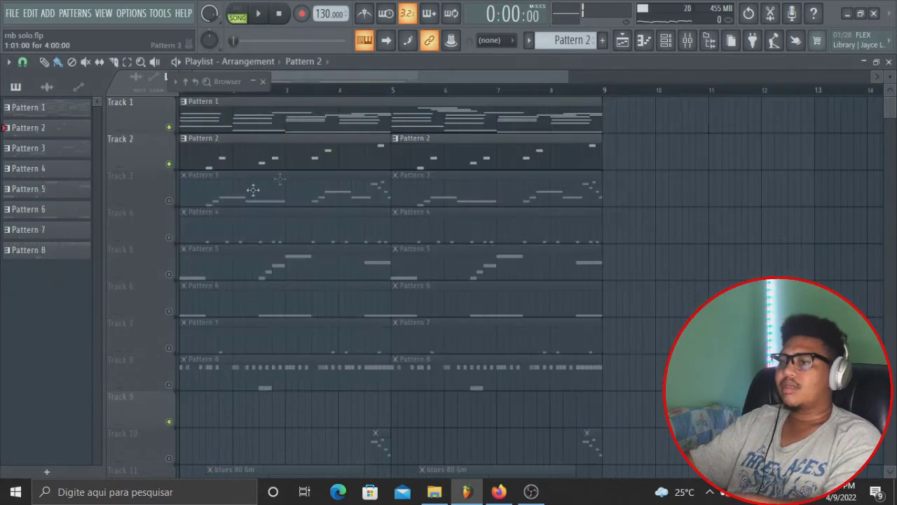
# Step: Unmute Track 3 in the playlist and add Fruity Reeverb 2 to slot 2 of the Purity_2 mixer track
pyautogui.click(169, 201)
pyautogui.press('space')
pyautogui.click(688, 40)
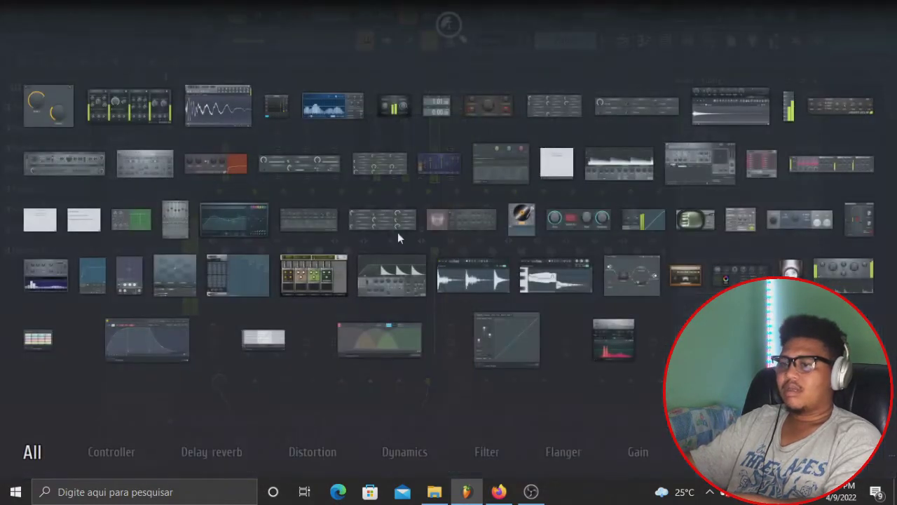
pyautogui.moveTo(217, 462)
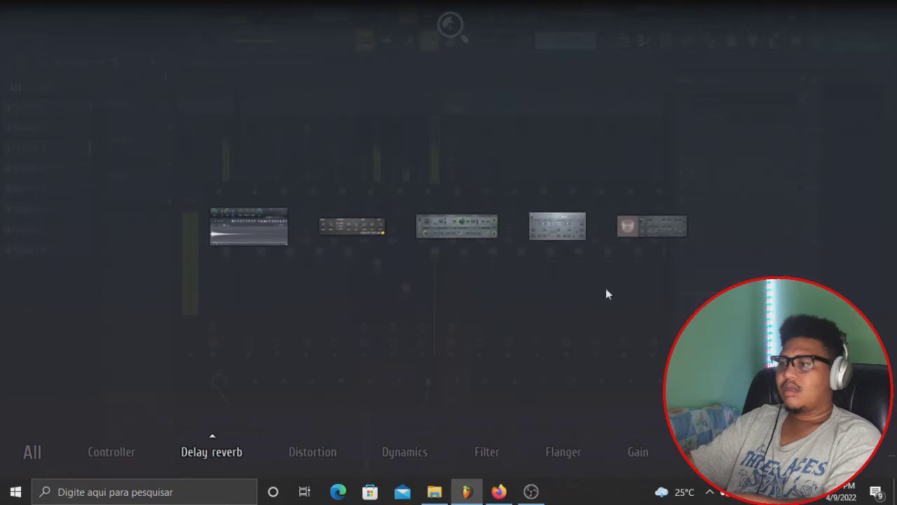
pyautogui.click(640, 239)
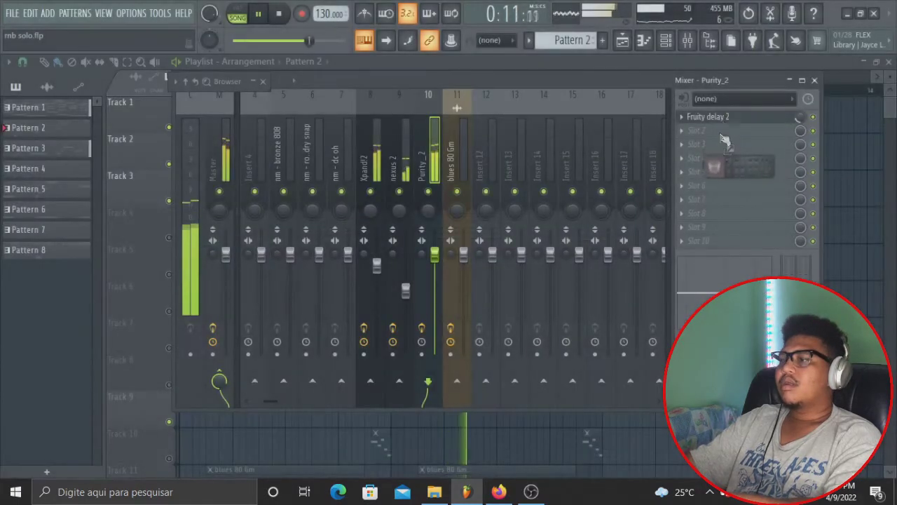
# Step: Switch Purity_2's Fruity Reeverb 2 to the next preset and lower its mix level to about 80% during playback
pyautogui.press('space')
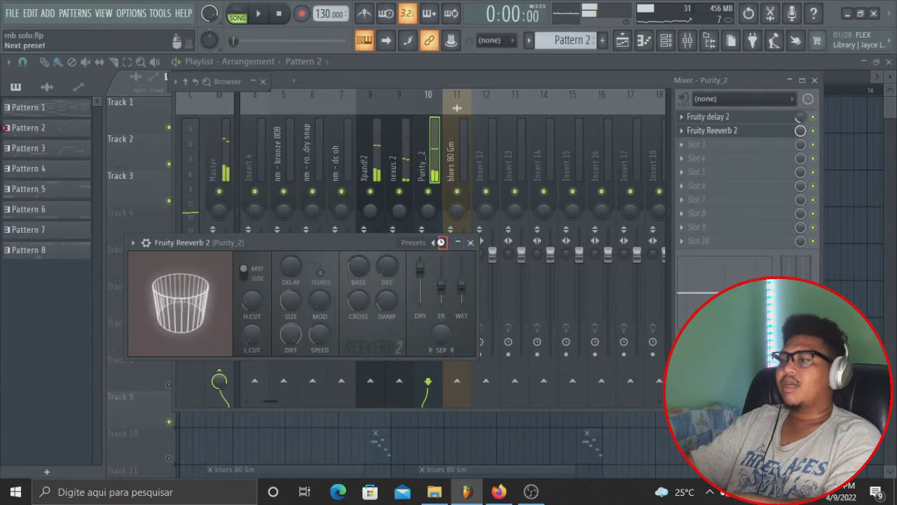
pyautogui.click(441, 242)
pyautogui.press('space')
pyautogui.moveTo(800, 131); pyautogui.dragTo(801, 145)
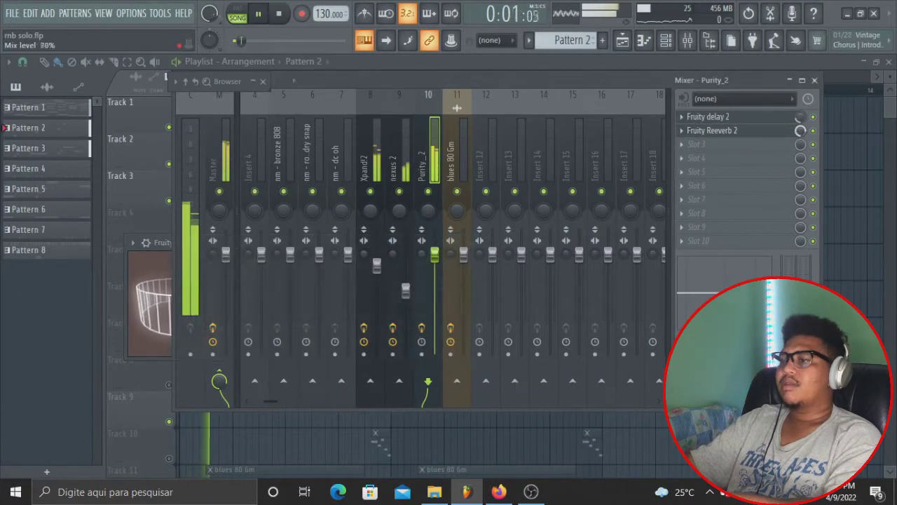
# Step: Add EQUO to slot 3 of the Purity_2 track and cut its mid bands around 320 to 640 Hz
pyautogui.click(710, 150)
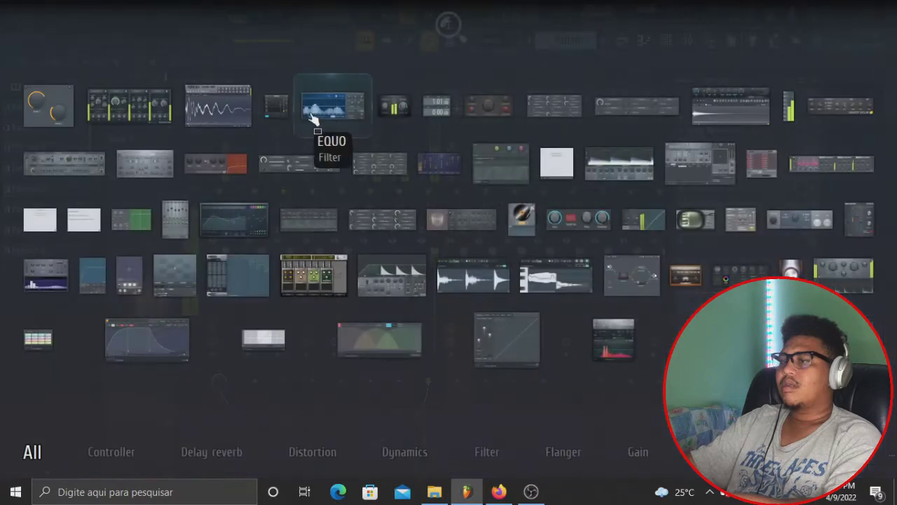
pyautogui.click(313, 116)
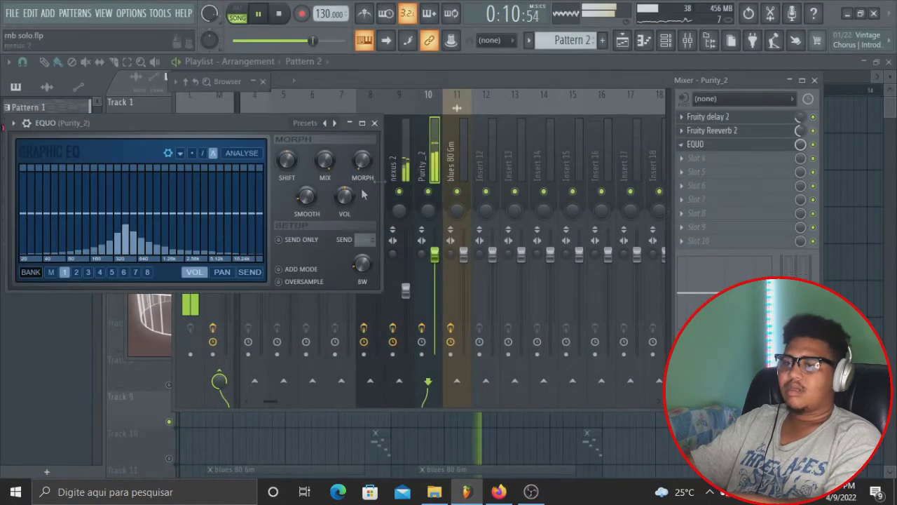
pyautogui.moveTo(142, 230); pyautogui.dragTo(124, 225)
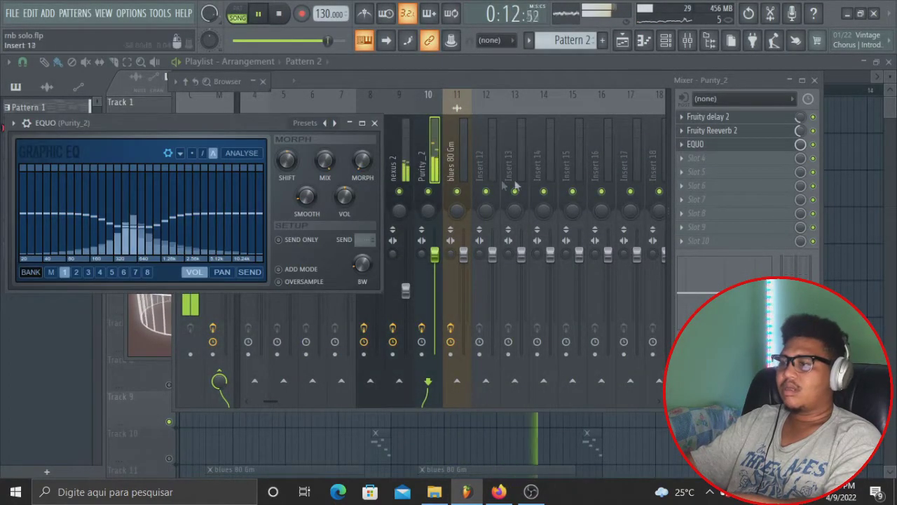
# Step: Add Fruity Multiband Compressor with the 2 band comp 2 preset to slot 4 of Purity_2 and lower the track's fader
pyautogui.click(695, 159)
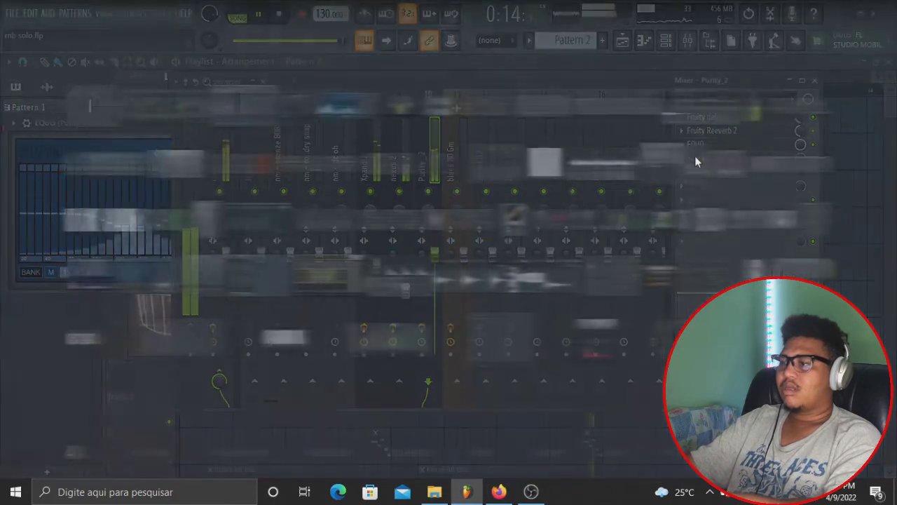
pyautogui.click(771, 158)
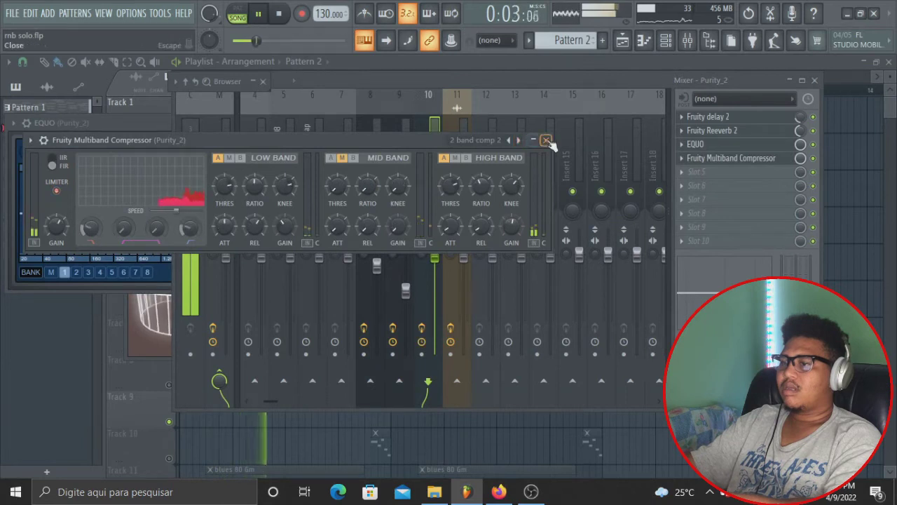
pyautogui.click(546, 140)
pyautogui.moveTo(436, 258); pyautogui.dragTo(434, 277)
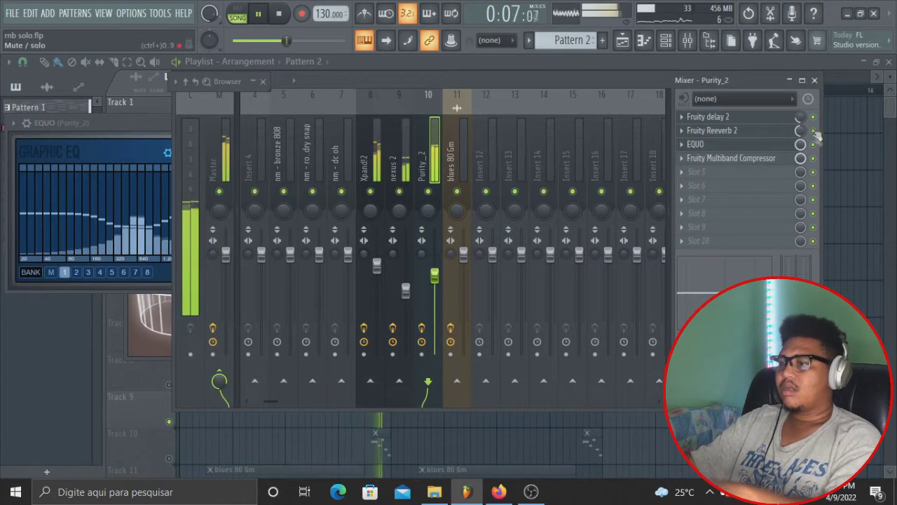
# Step: Unmute Track 4 in the playlist and find the mixer inserts it plays through
pyautogui.click(829, 62)
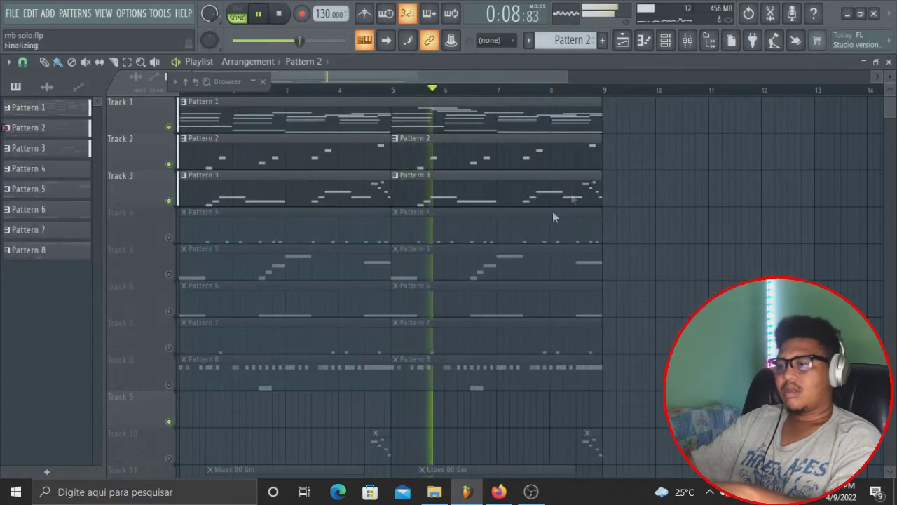
pyautogui.scroll(-2, 522, 241)
pyautogui.scroll(2, 523, 241)
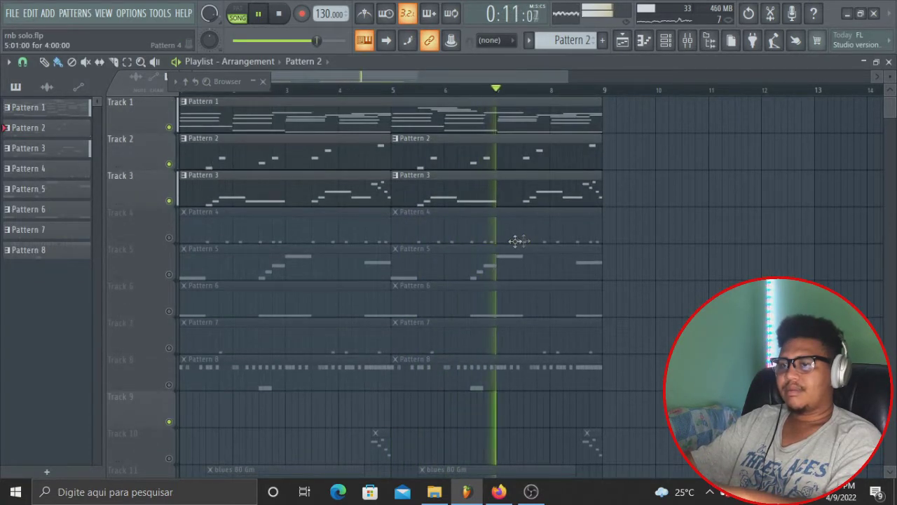
pyautogui.click(169, 238)
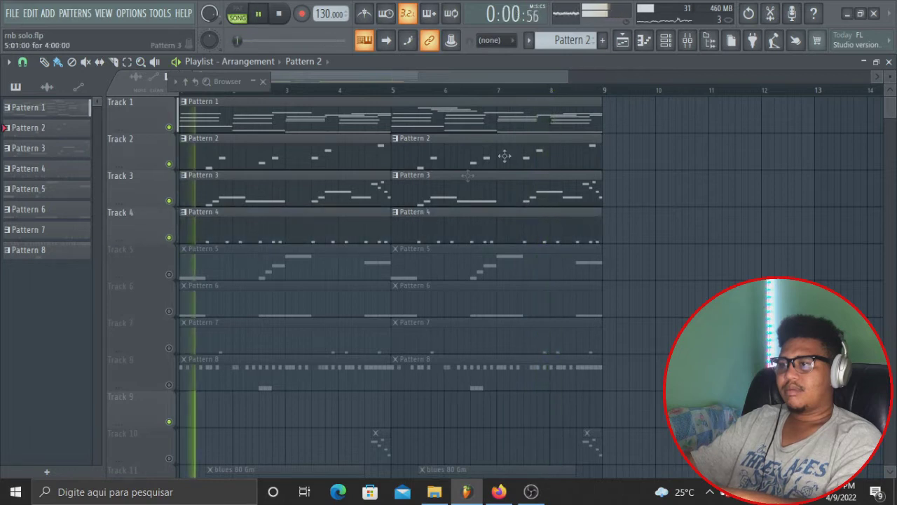
pyautogui.click(688, 41)
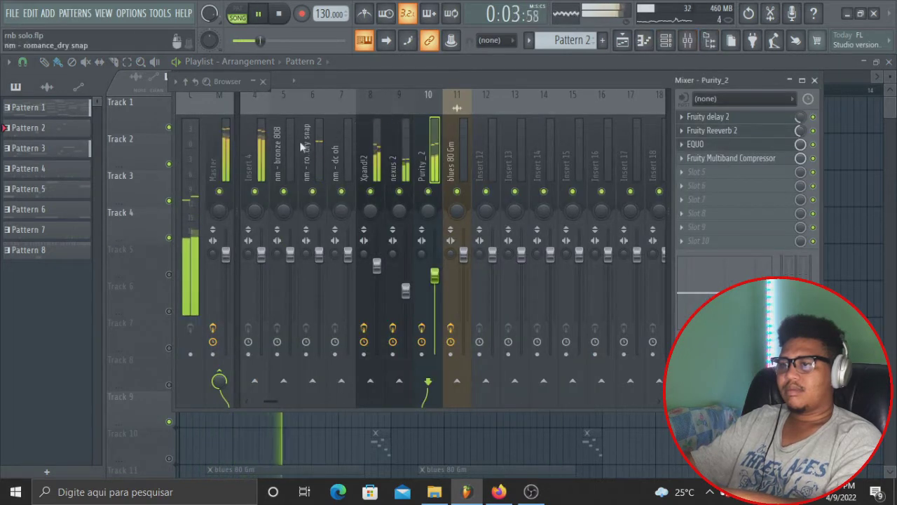
pyautogui.scroll(3, 299, 141)
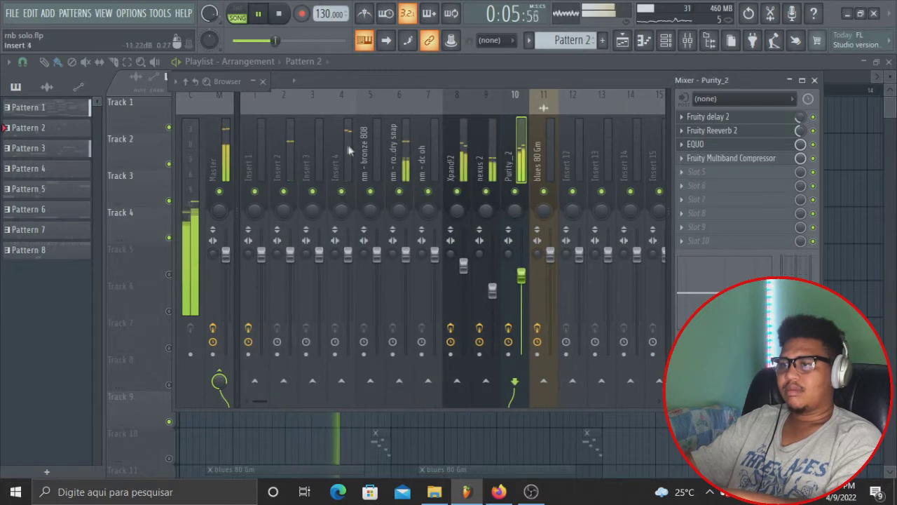
# Step: Stop playback and add Fruity Multiband Compressor to slot 1 of the empty Insert 12 mixer track
pyautogui.click(404, 154)
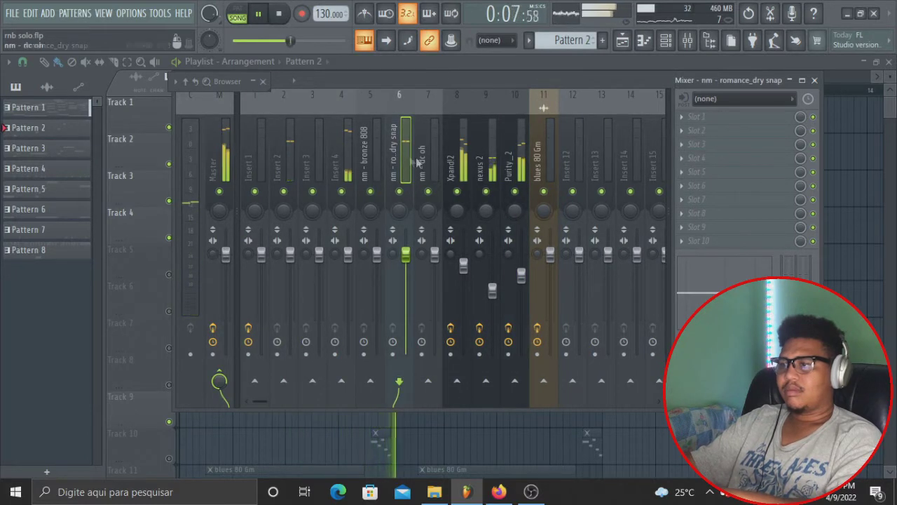
pyautogui.click(573, 168)
pyautogui.press('space')
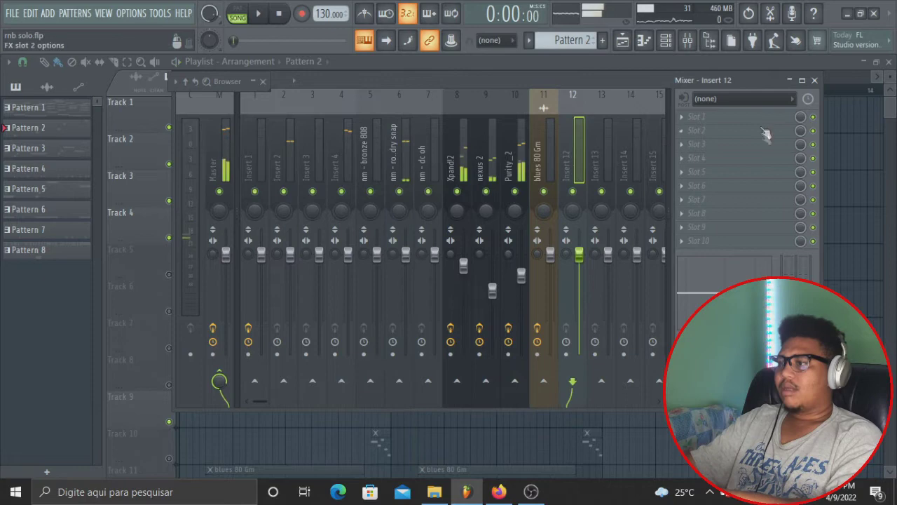
pyautogui.press('F8')
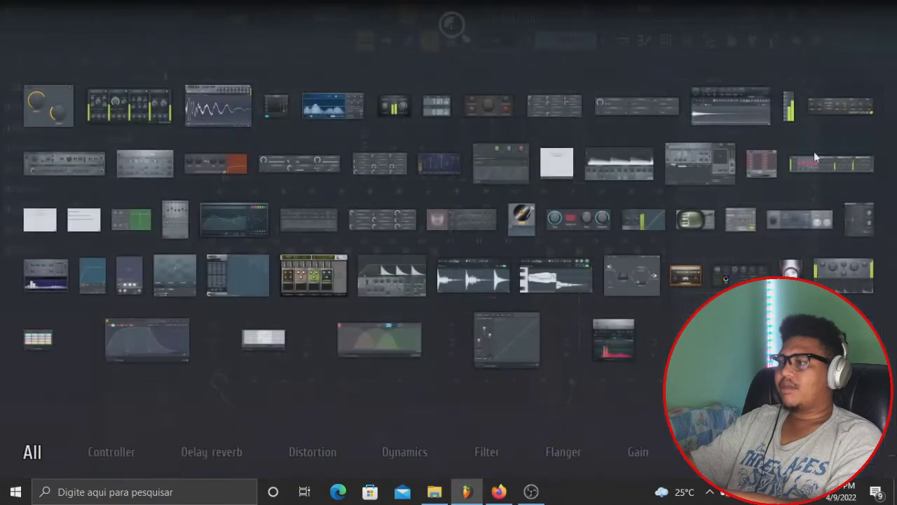
pyautogui.moveTo(827, 156); pyautogui.dragTo(712, 121)
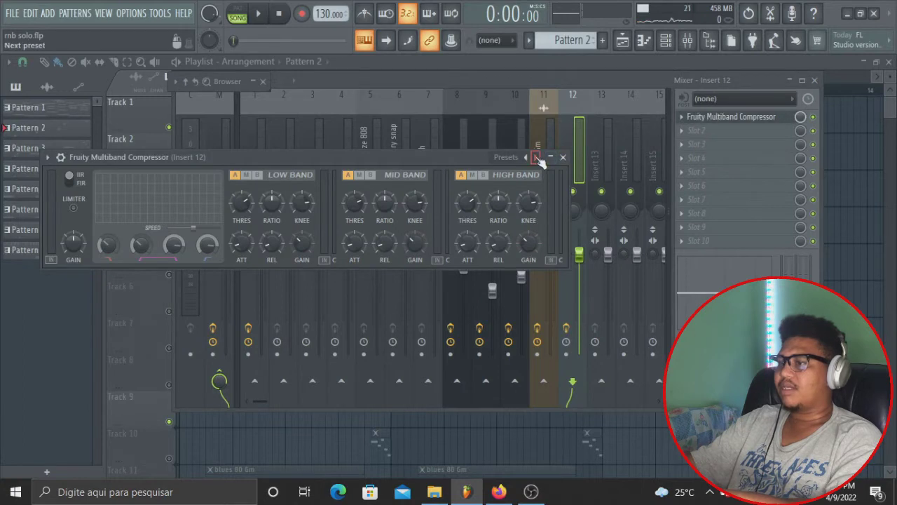
pyautogui.click(563, 158)
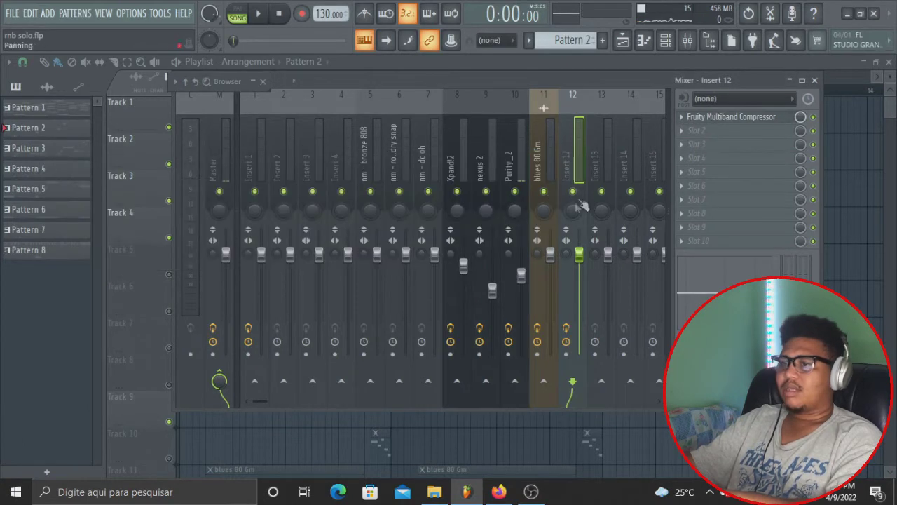
# Step: Send Insert 2, Insert 3, Insert 4, nm - romance_dry snap and nm - dc oh to Insert 12 and start playback
pyautogui.click(276, 172)
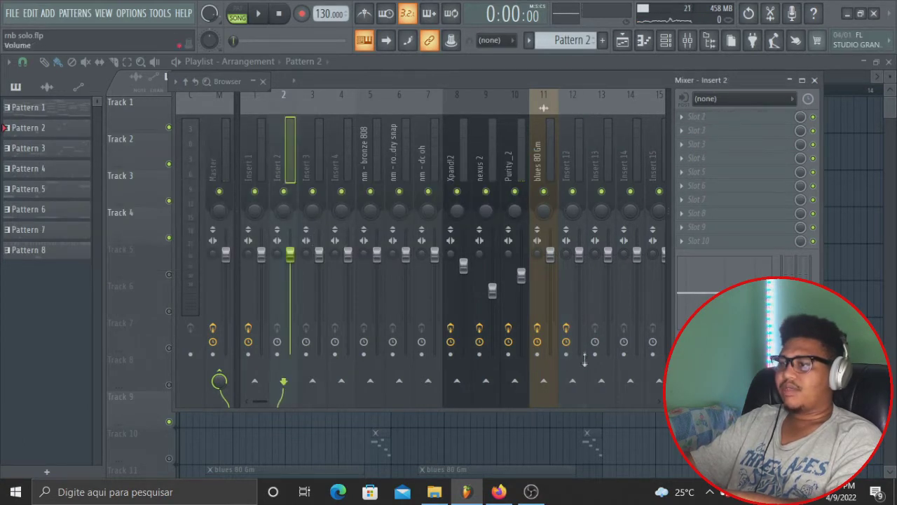
pyautogui.click(316, 163)
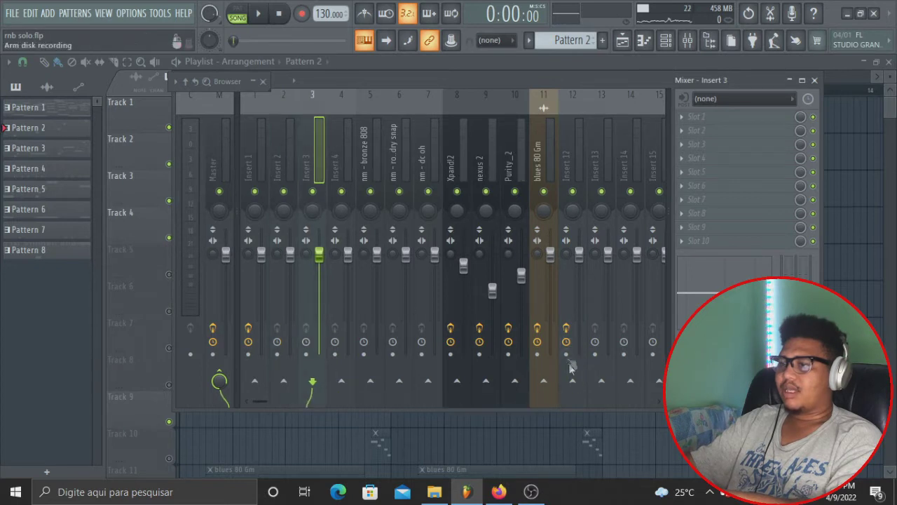
pyautogui.click(342, 169)
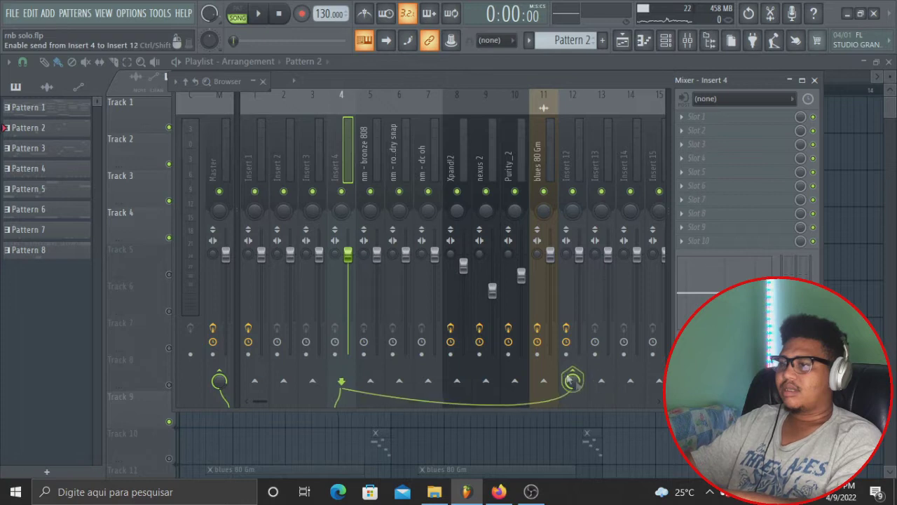
pyautogui.click(399, 184)
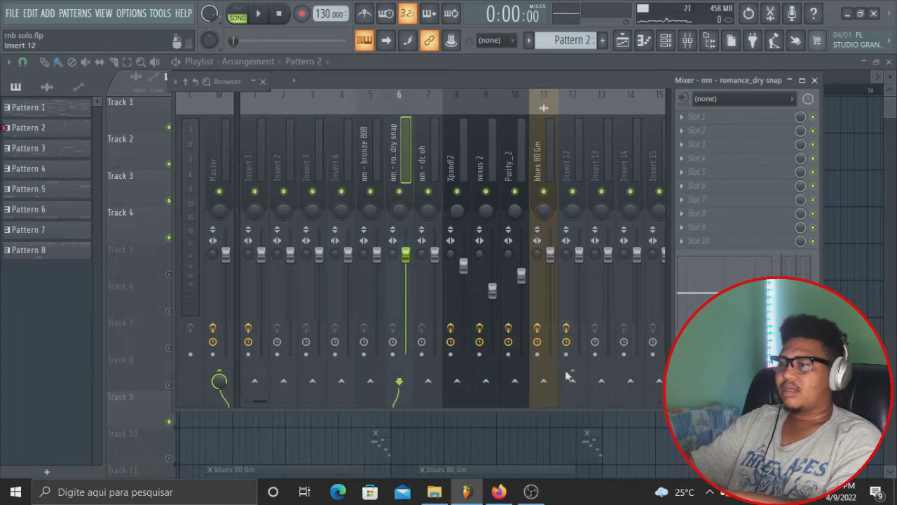
pyautogui.click(425, 175)
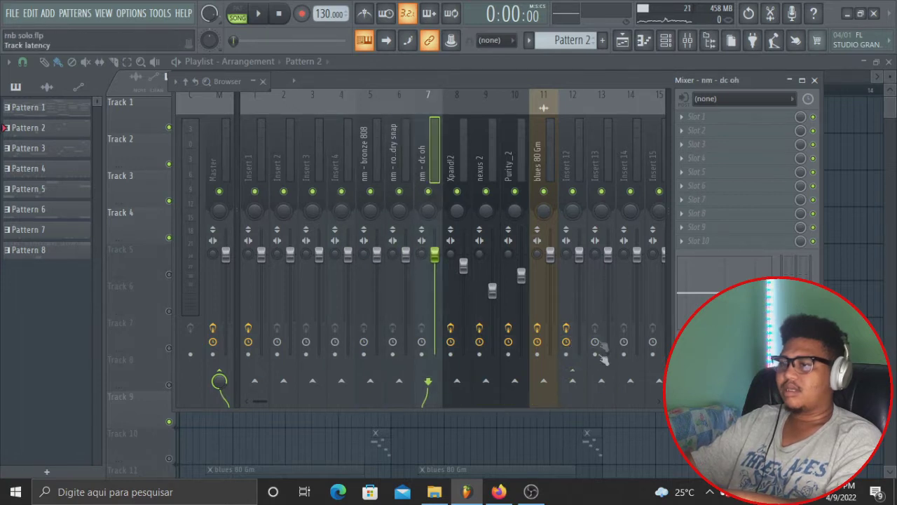
pyautogui.press('space')
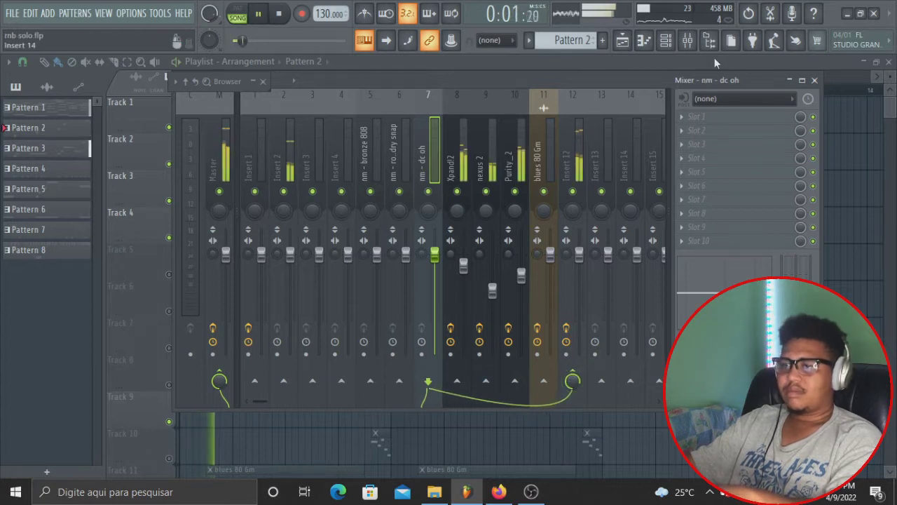
# Step: Unmute Track 8 in the playlist and look through the drum inserts in the mixer to find where it plays
pyautogui.click(222, 258)
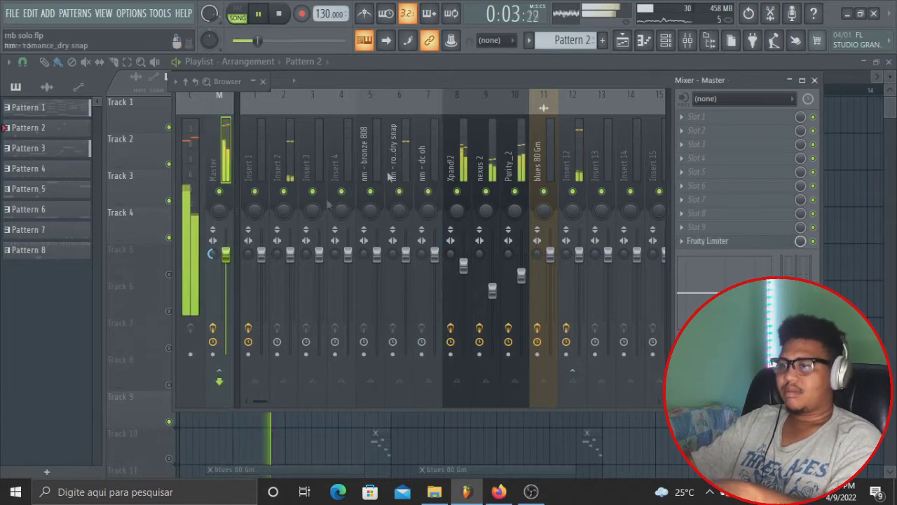
pyautogui.click(623, 42)
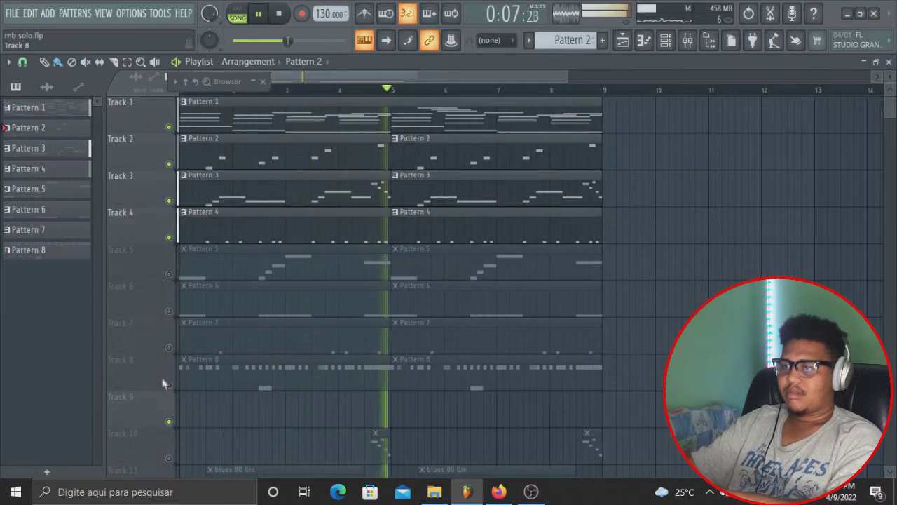
pyautogui.click(687, 40)
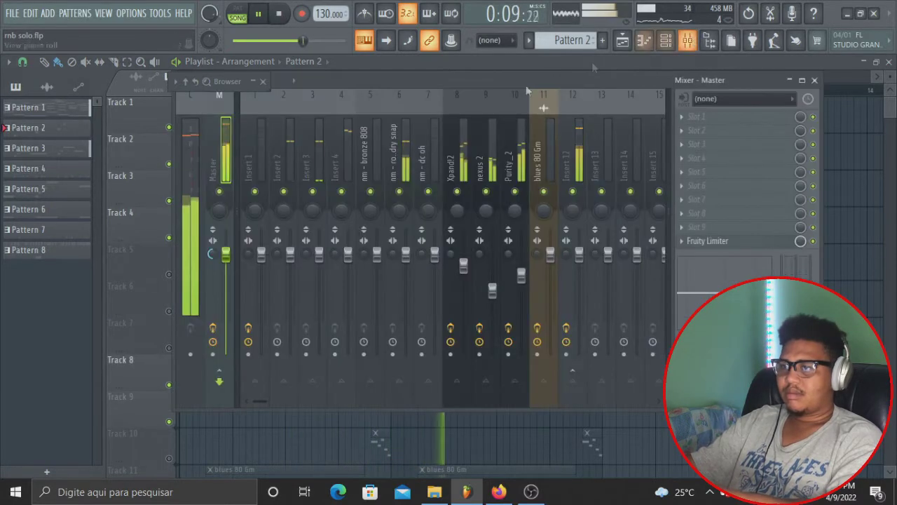
pyautogui.click(320, 150)
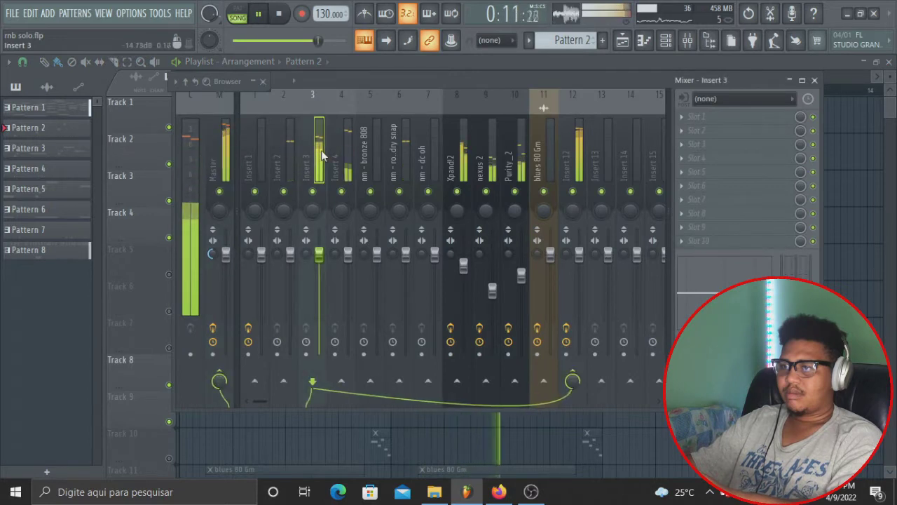
pyautogui.click(349, 155)
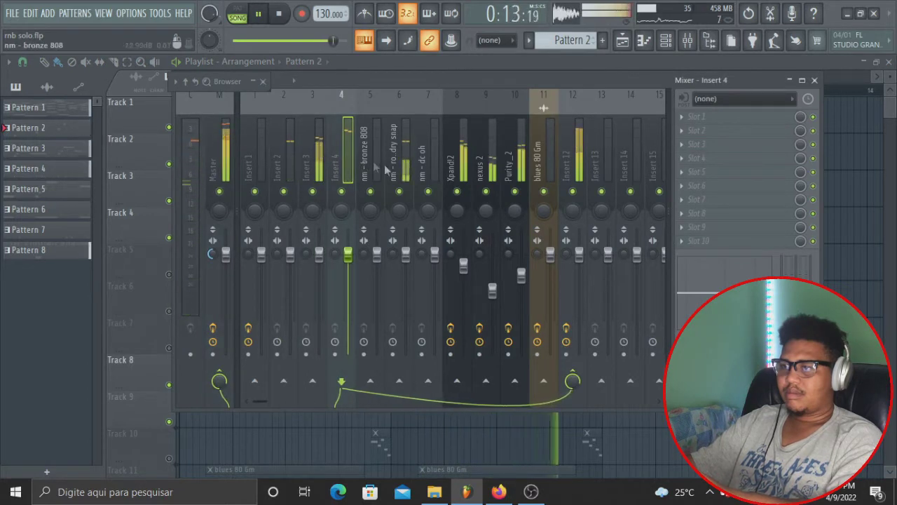
pyautogui.click(405, 165)
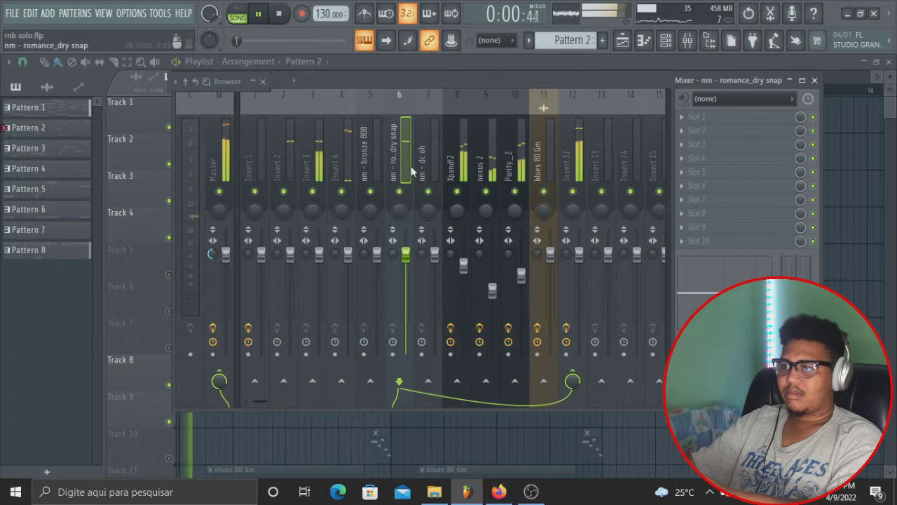
pyautogui.click(427, 168)
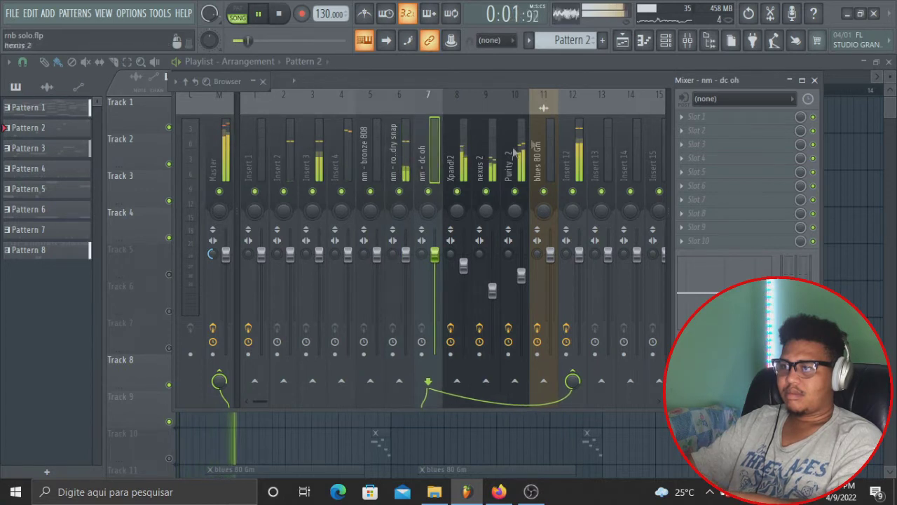
# Step: Unmute Track 7 in the playlist, restart playback and bring the mixer back up
pyautogui.click(635, 56)
pyautogui.click(719, 64)
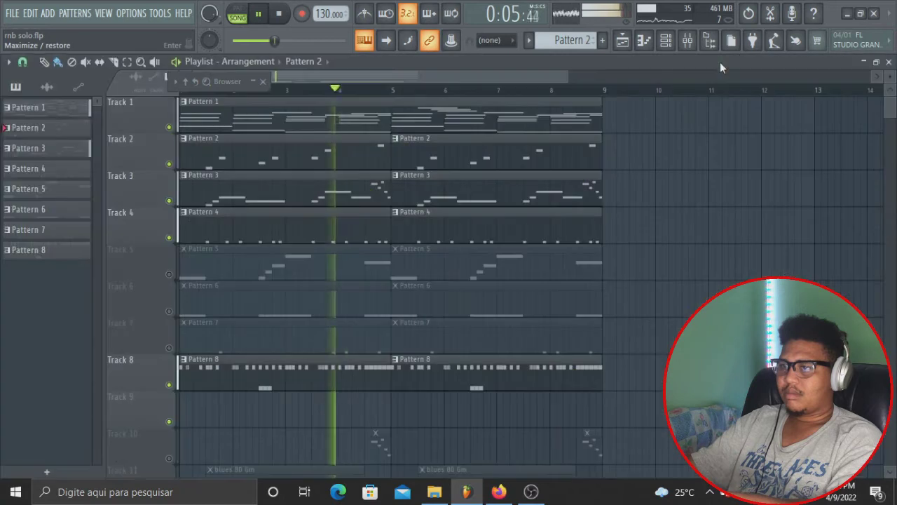
pyautogui.click(718, 63)
pyautogui.press('space')
pyautogui.click(170, 350)
pyautogui.press('space')
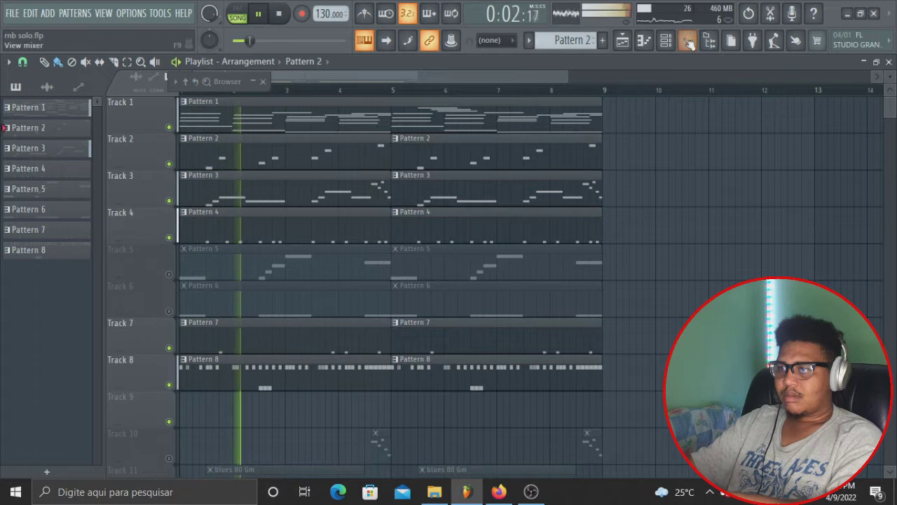
pyautogui.click(703, 37)
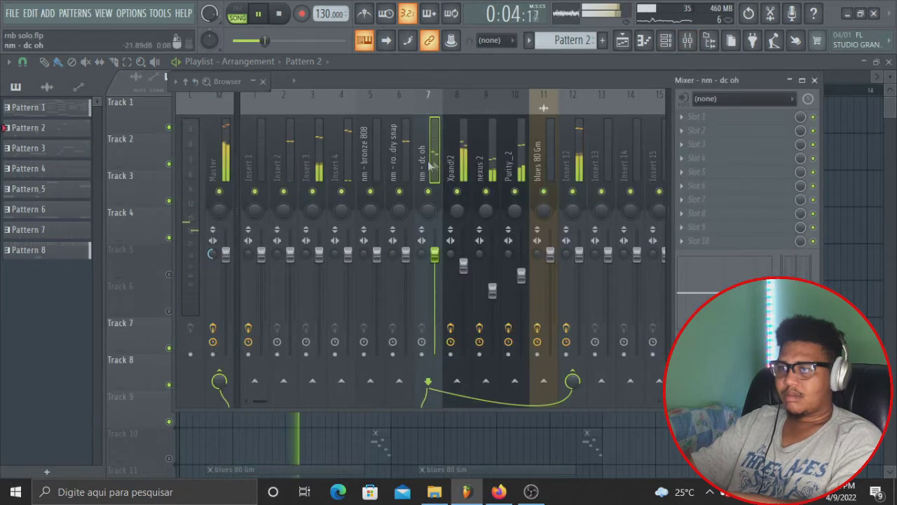
# Step: Lower Insert 3's fader to about 60% and slightly reduce Insert 4, Insert 2, nm - dc oh and nm - romance_dry snap
pyautogui.moveTo(319, 253); pyautogui.dragTo(320, 289)
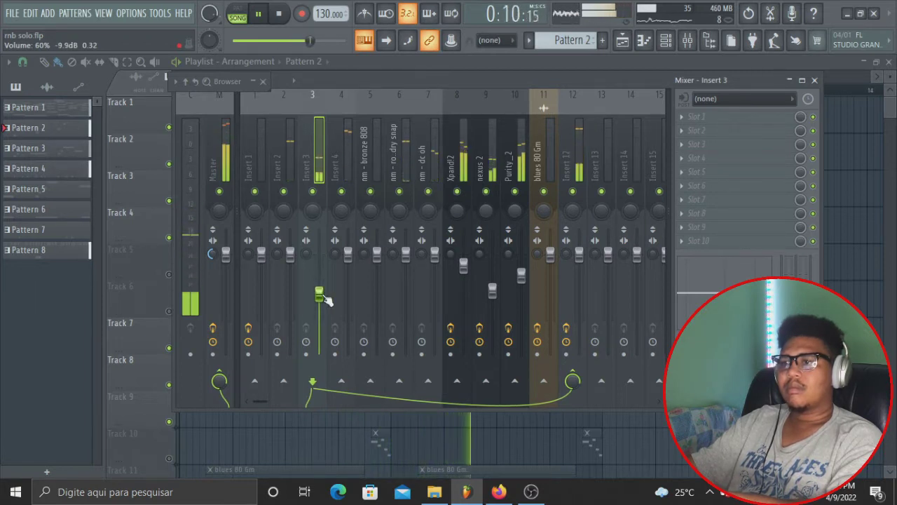
pyautogui.moveTo(348, 254); pyautogui.dragTo(294, 269)
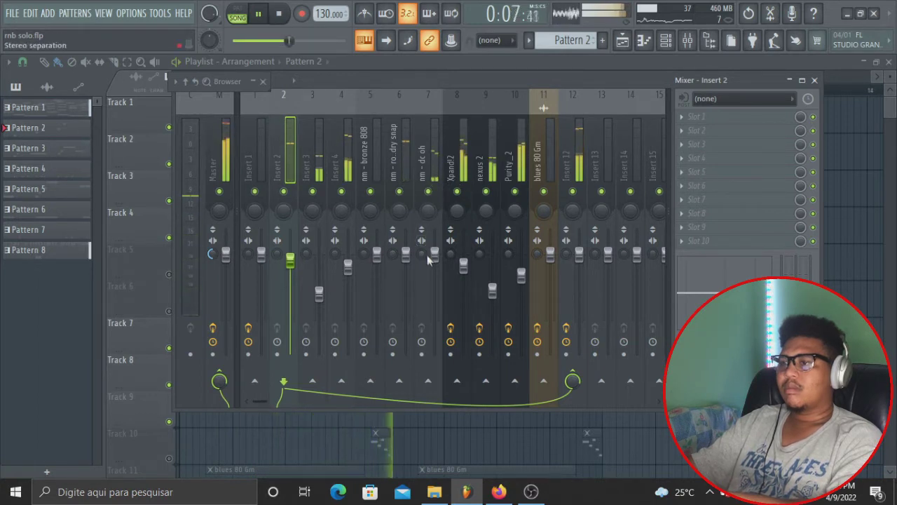
pyautogui.moveTo(436, 269); pyautogui.dragTo(436, 282)
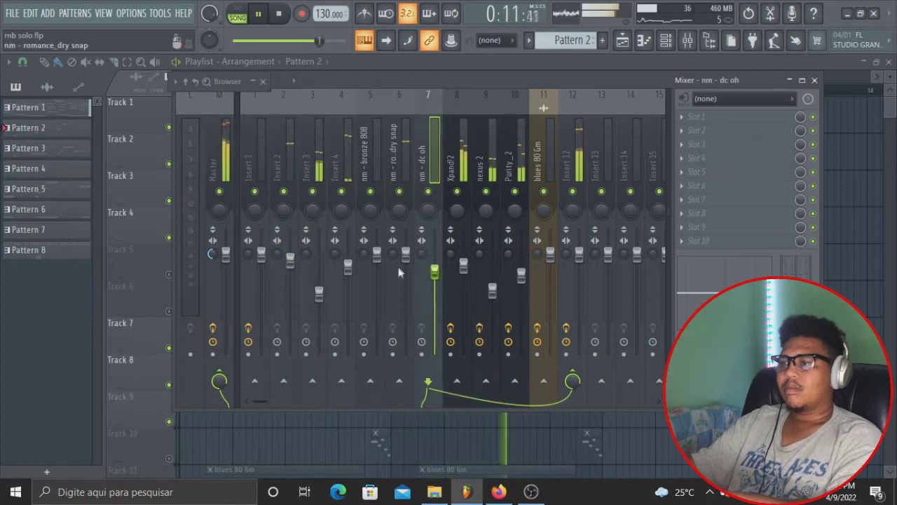
pyautogui.moveTo(405, 254); pyautogui.dragTo(406, 261)
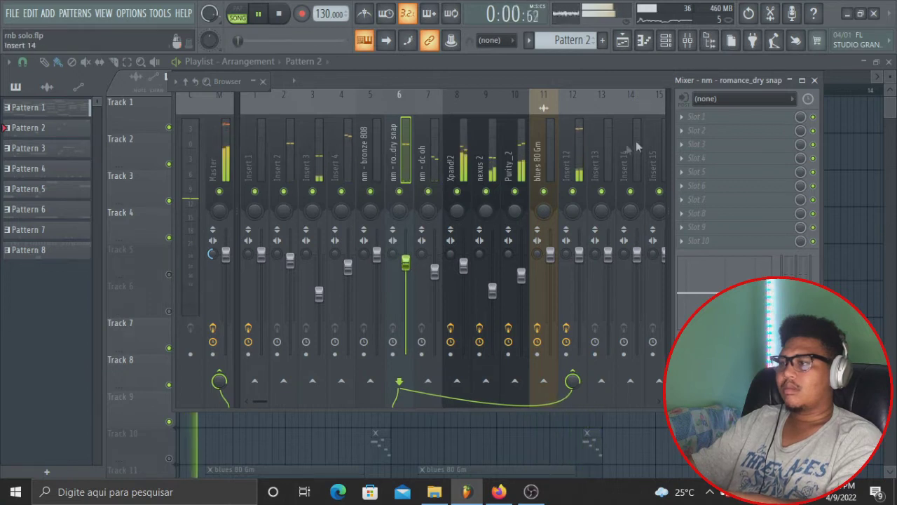
# Step: Unmute Track 11 with the blues 80 Gm audio clips in the playlist and return to the mixer
pyautogui.press('F9')
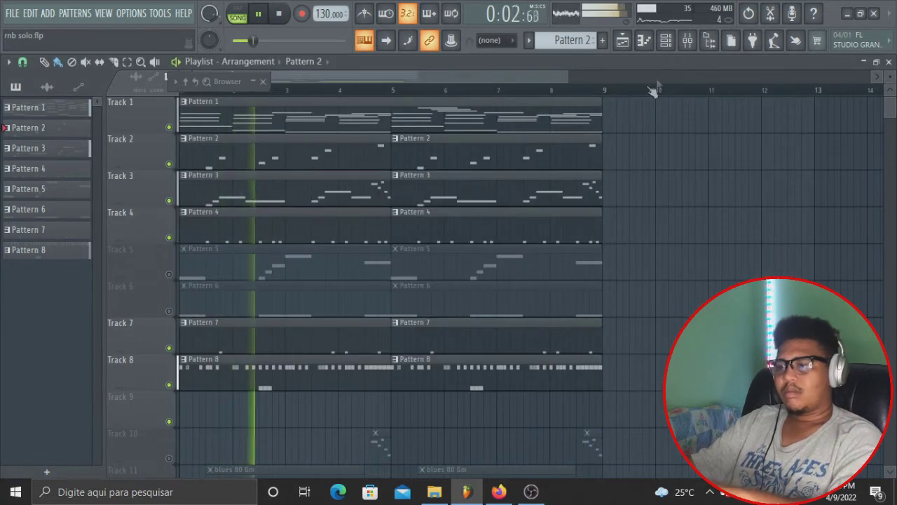
pyautogui.scroll(-3, 365, 256)
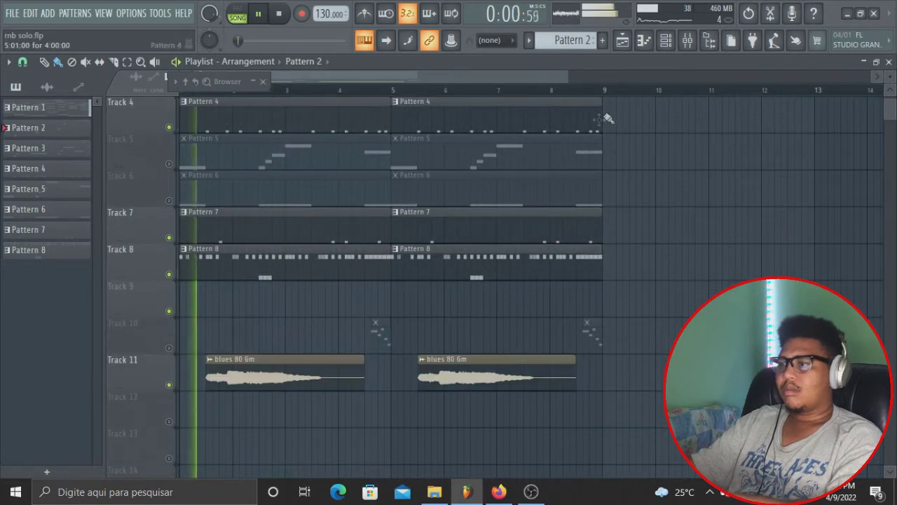
pyautogui.click(688, 40)
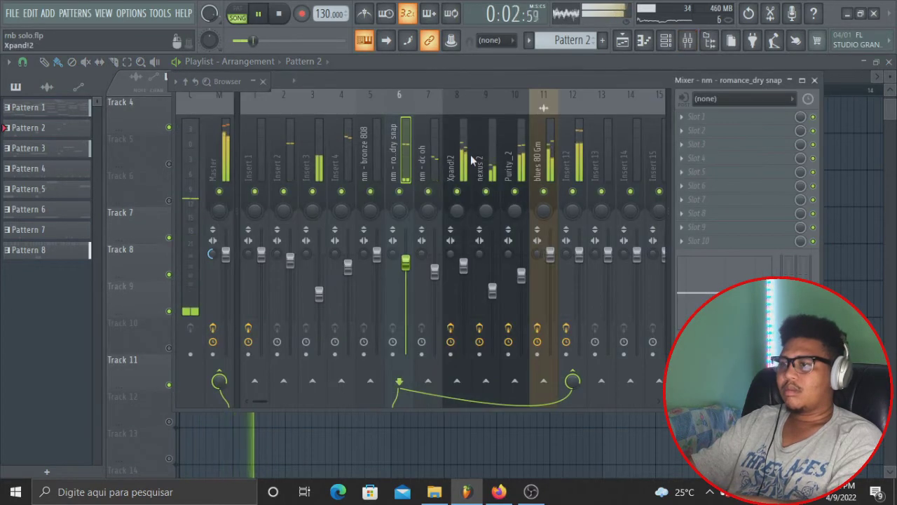
# Step: Add Fruity Multiband Compressor with the 2 band comp 2 preset to slot 4 of blues 80 Gm and lower its fader
pyautogui.click(549, 148)
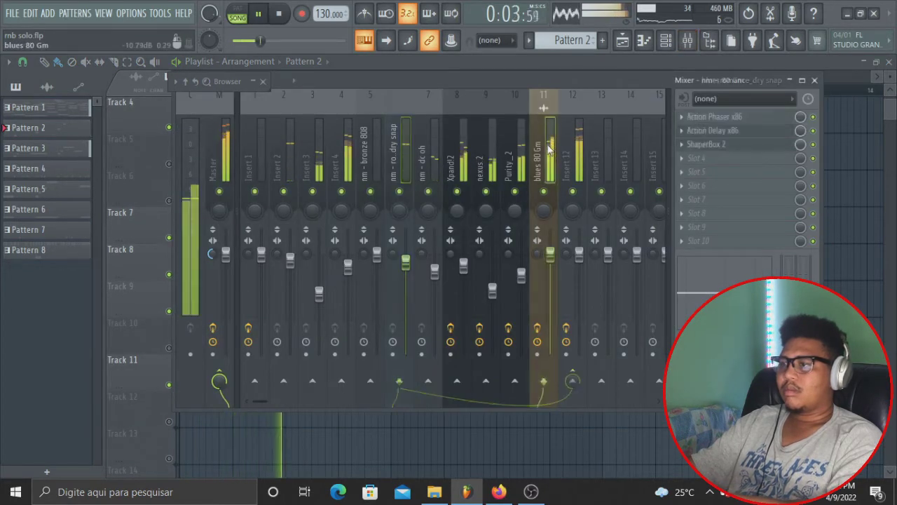
pyautogui.click(700, 161)
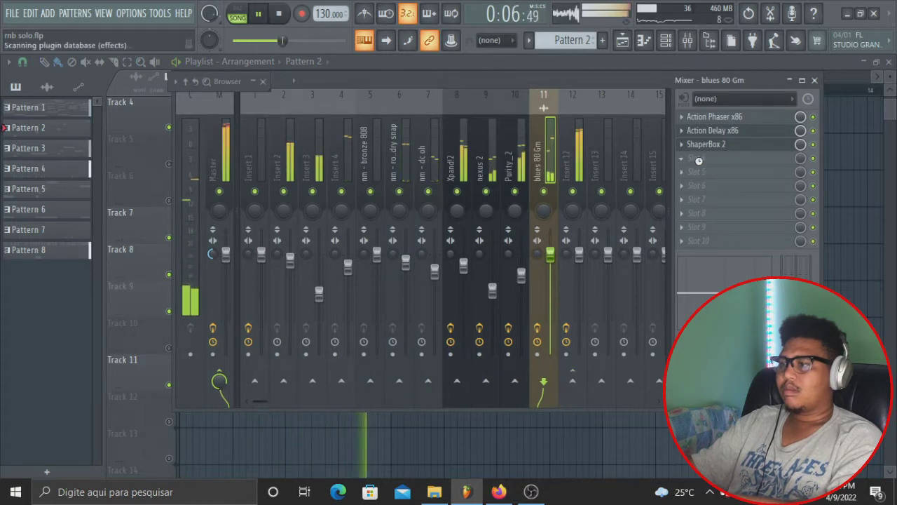
pyautogui.moveTo(824, 177); pyautogui.dragTo(704, 163)
pyautogui.moveTo(705, 160); pyautogui.dragTo(704, 160)
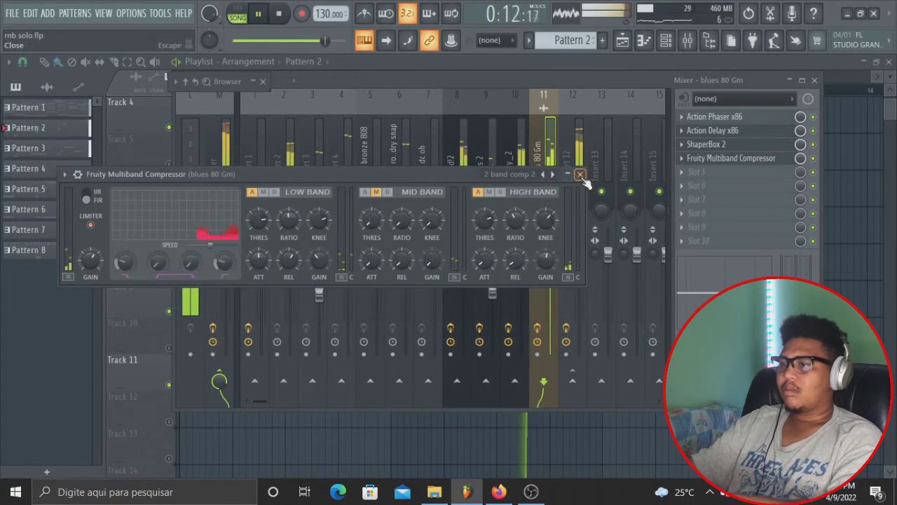
pyautogui.click(580, 174)
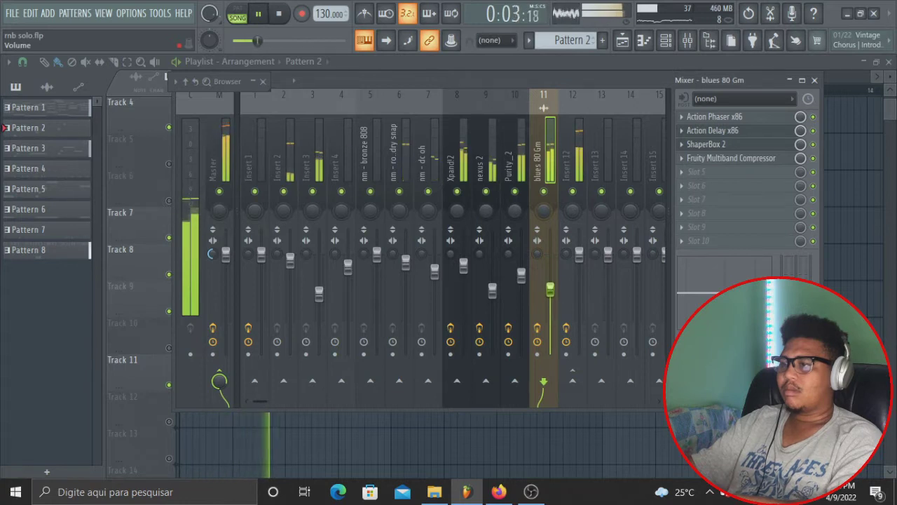
# Step: Unmute Track 5 in the playlist and reopen the mixer to view its levels
pyautogui.click(690, 66)
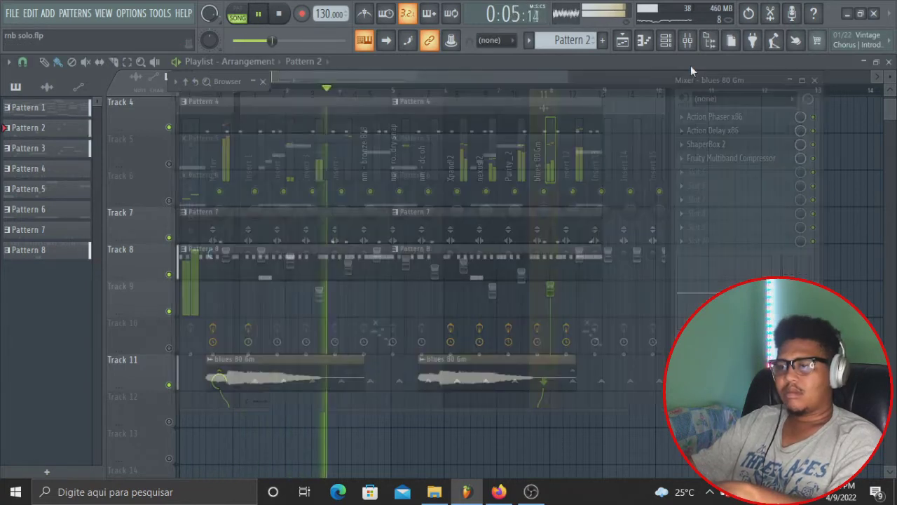
pyautogui.click(168, 163)
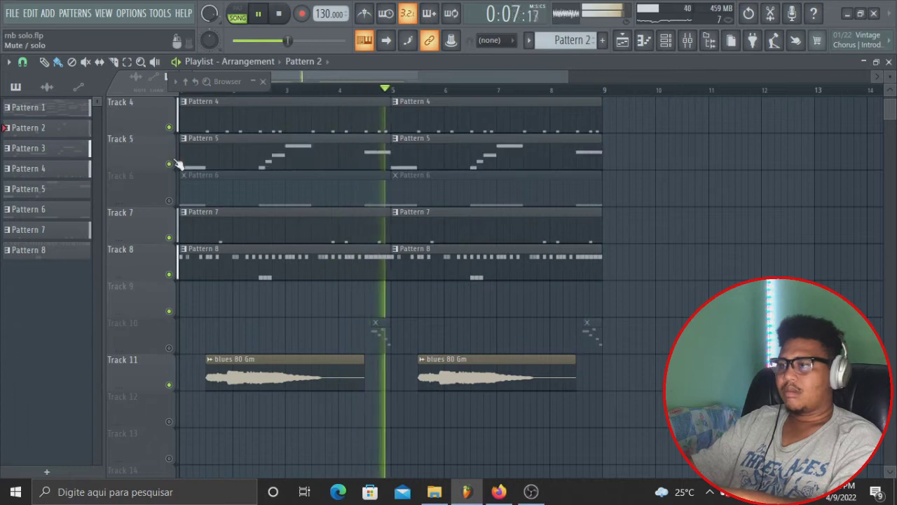
pyautogui.click(685, 42)
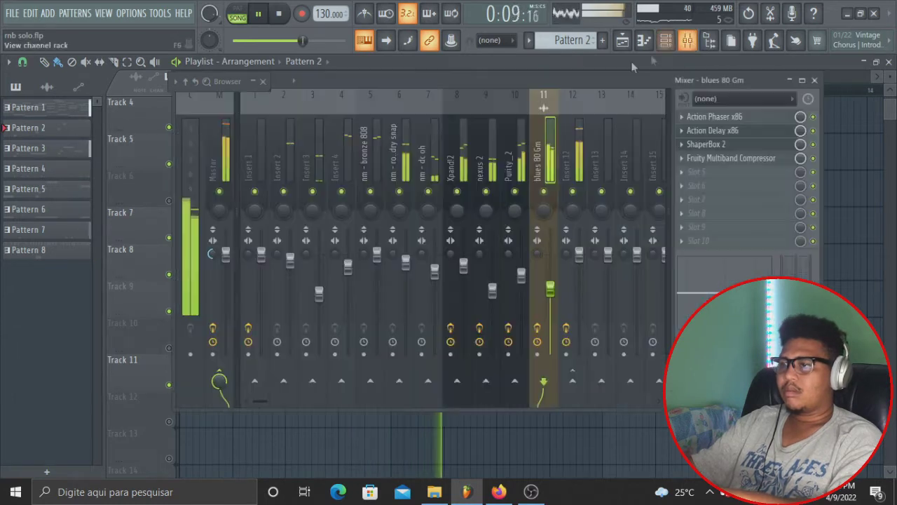
# Step: Add Soundgoodizer to slot 1 of nm - bronze 808, switch it to mode B and raise its amount to maximum
pyautogui.click(375, 163)
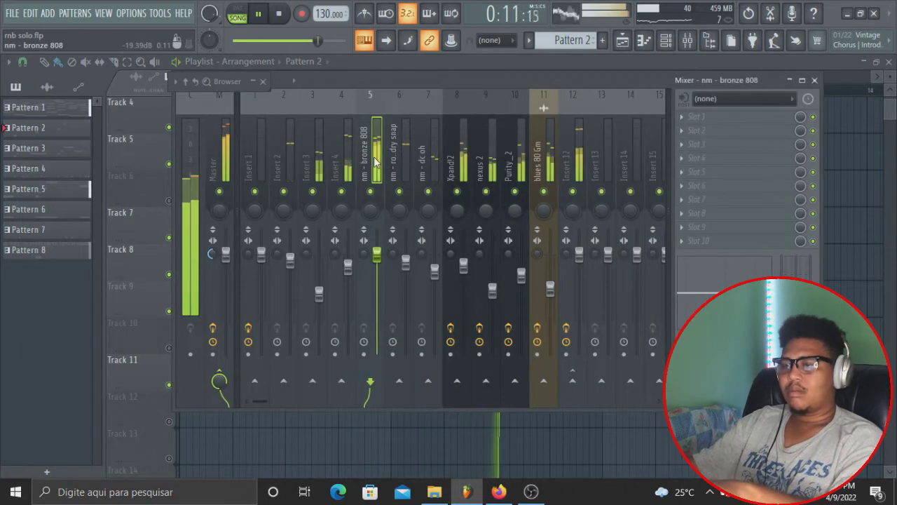
pyautogui.press('space')
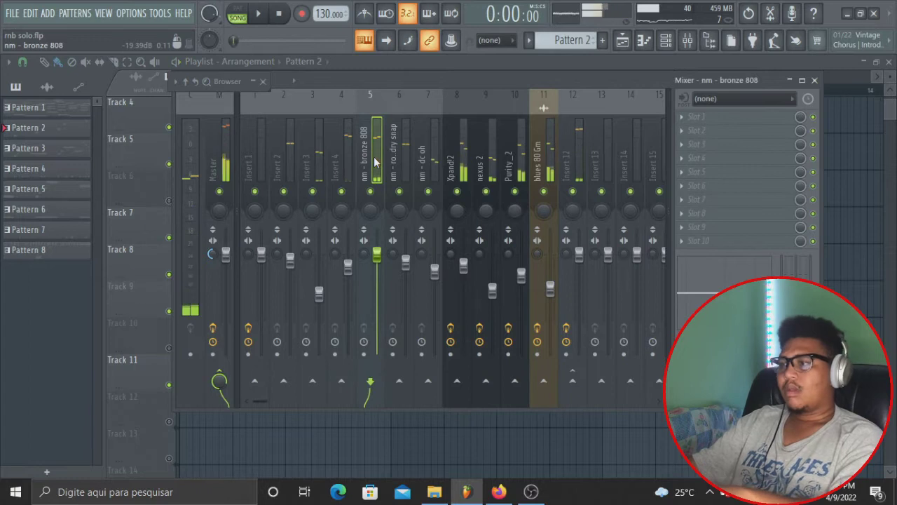
pyautogui.click(710, 118)
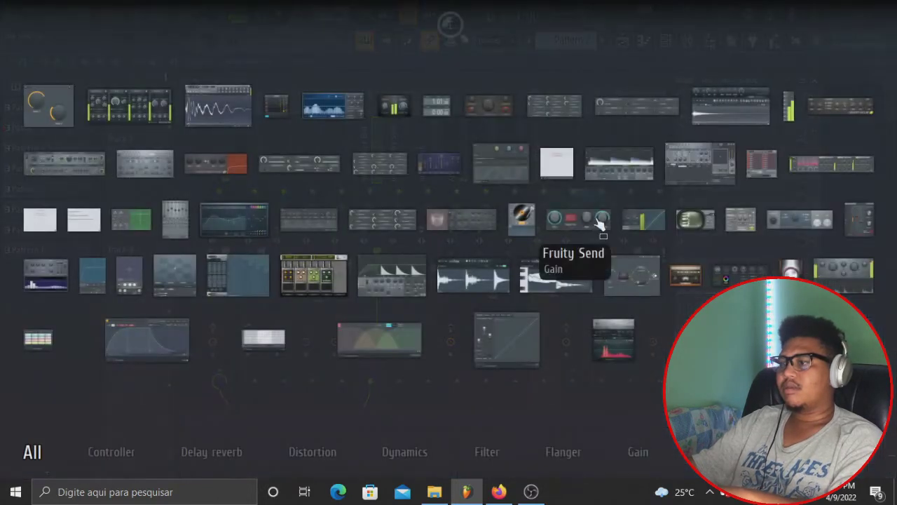
pyautogui.moveTo(791, 268); pyautogui.dragTo(718, 119)
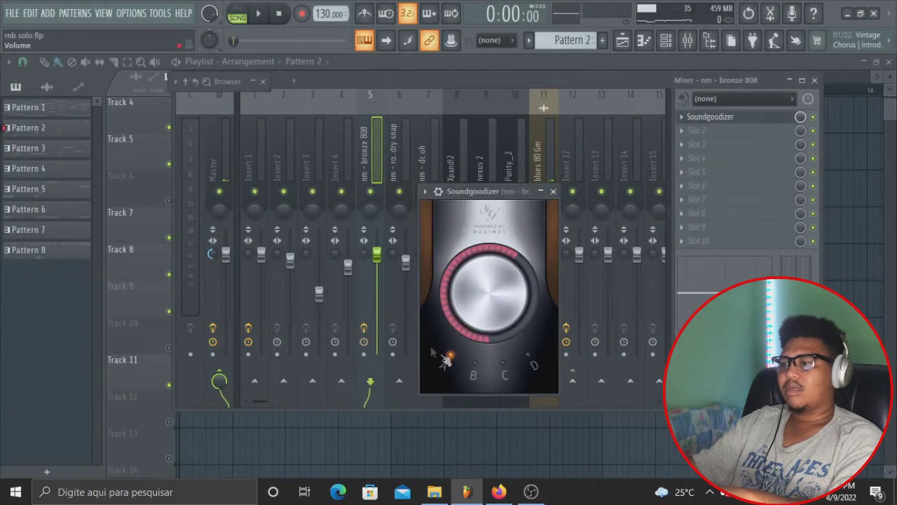
pyautogui.press('space')
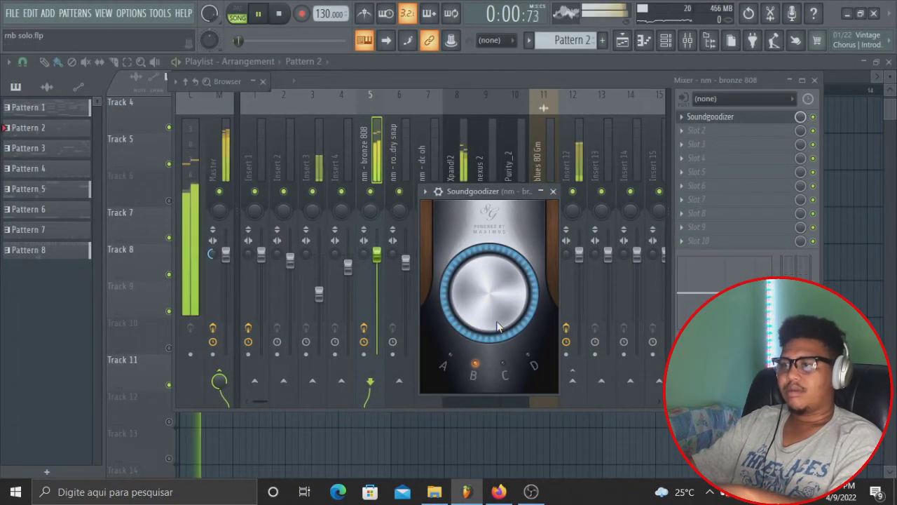
# Step: Unmute Track 6 in the playlist and play back all the active tracks together
pyautogui.click(556, 65)
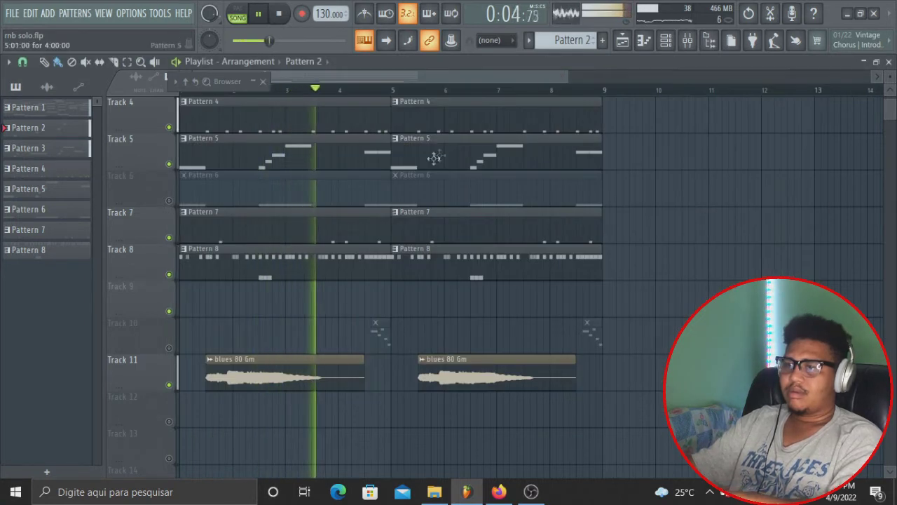
pyautogui.click(169, 202)
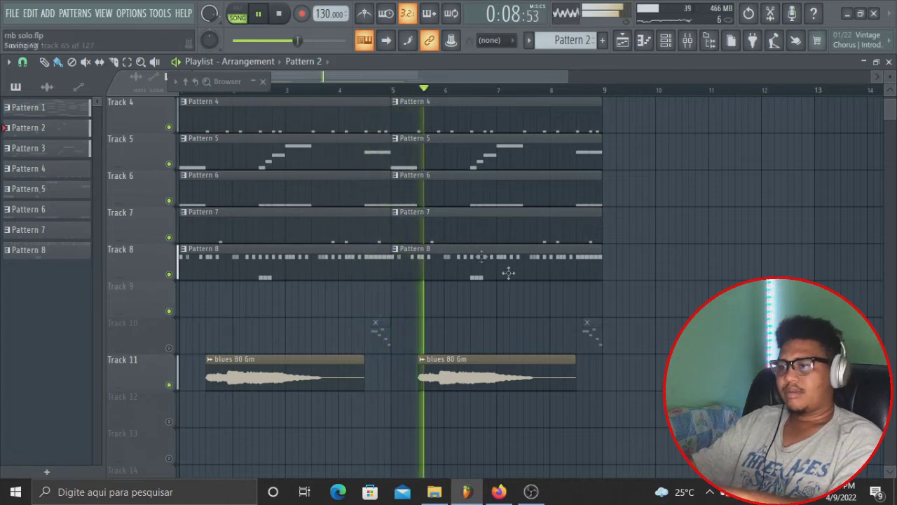
pyautogui.scroll(3, 451, 331)
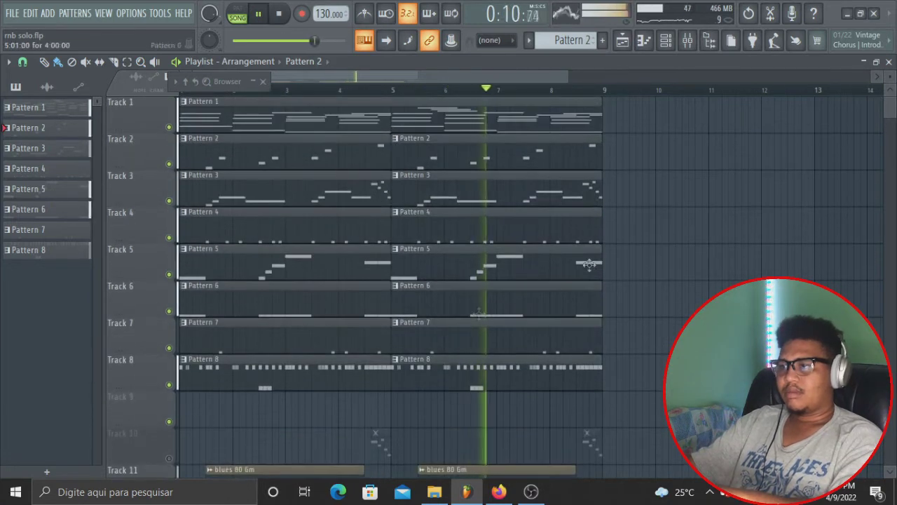
pyautogui.moveTo(588, 79); pyautogui.dragTo(707, 79)
pyautogui.scroll(-2, 593, 256)
pyautogui.scroll(2, 593, 257)
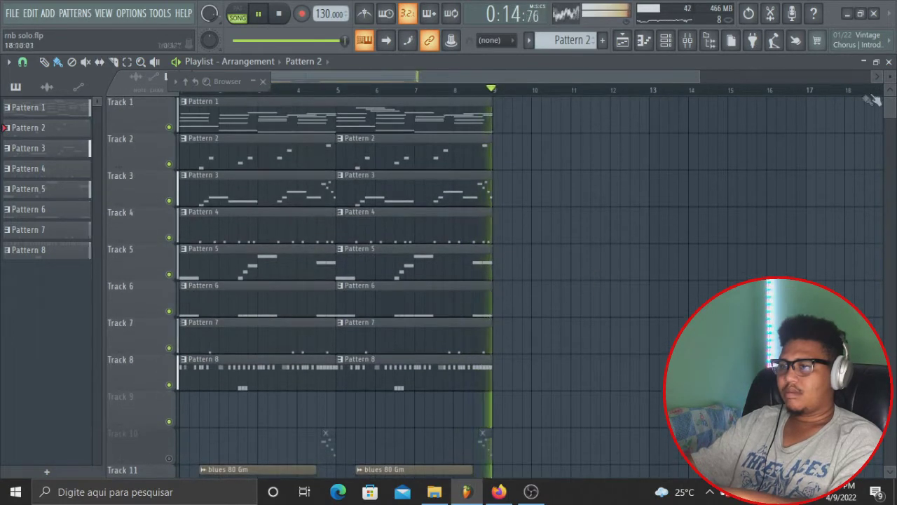
# Step: Reduce the playlist's track height and delete every pattern clip on Tracks 2 to 10
pyautogui.moveTo(889, 76)
pyautogui.mouseDown()
pyautogui.moveTo(875, 85)
pyautogui.moveTo(885, 69)
pyautogui.mouseUp()
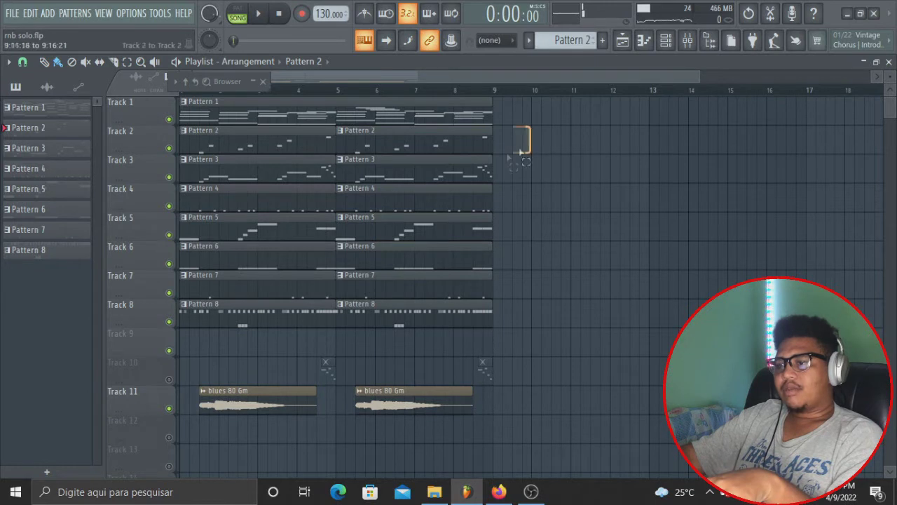
pyautogui.moveTo(520, 151); pyautogui.dragTo(223, 382)
pyautogui.press('Delete')
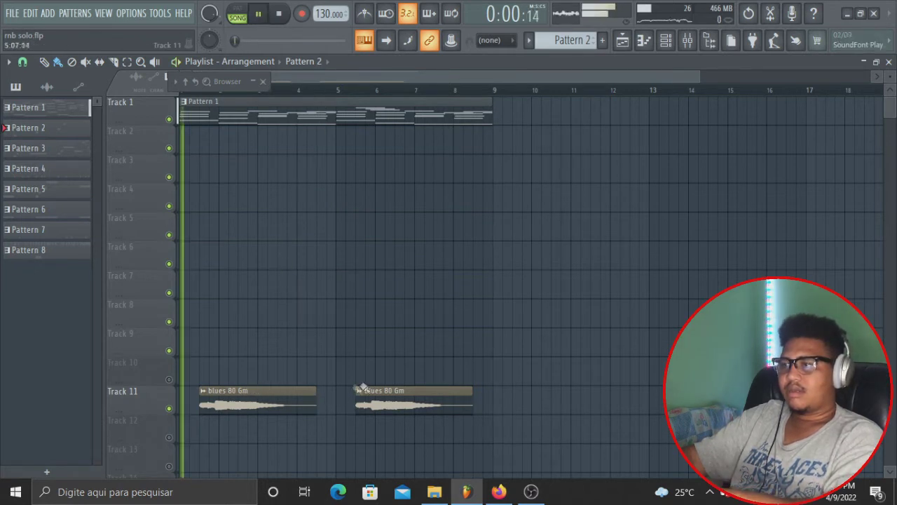
# Step: Place another Pattern 1 clip at bar 9 on Track 1 and Pattern 4 clips at bars 9 and 13 on Track 4
pyautogui.moveTo(698, 76); pyautogui.dragTo(866, 71)
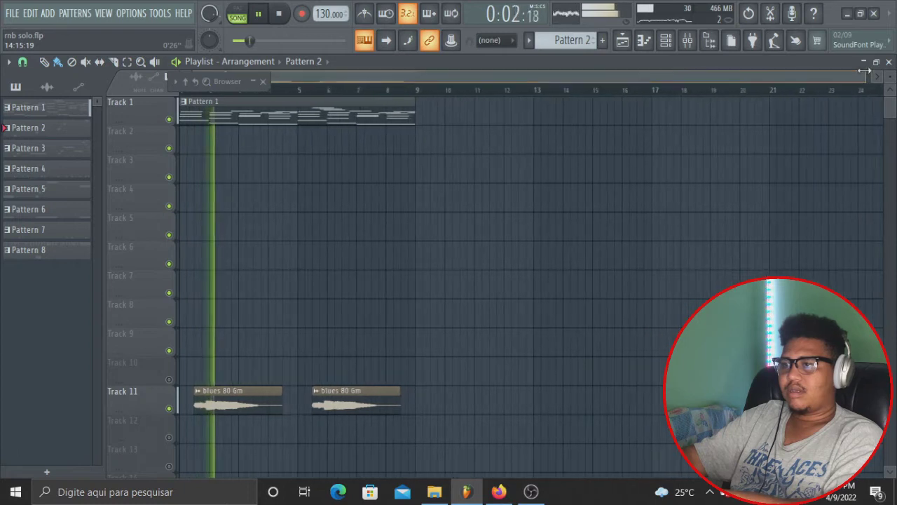
pyautogui.moveTo(28, 108); pyautogui.dragTo(445, 114)
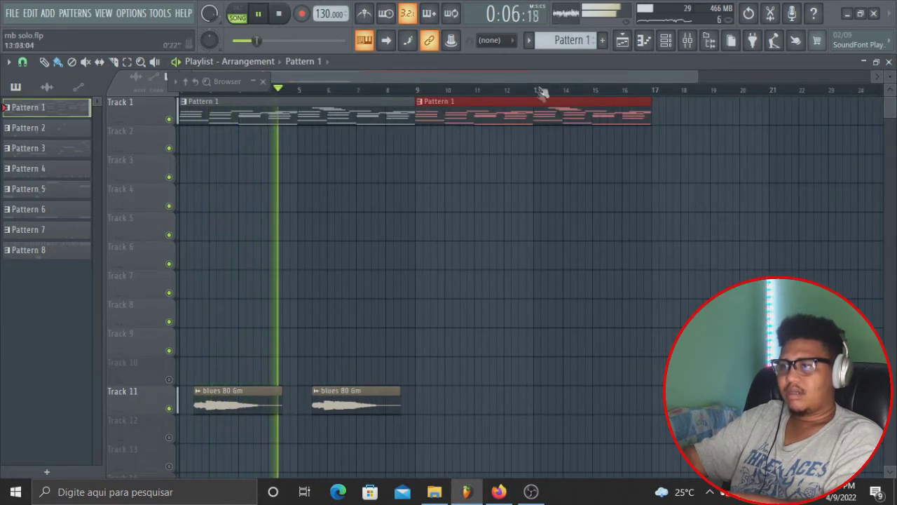
pyautogui.scroll(-2, 553, 40)
pyautogui.scroll(-1, 553, 40)
pyautogui.moveTo(430, 184); pyautogui.dragTo(460, 210)
pyautogui.click(539, 198)
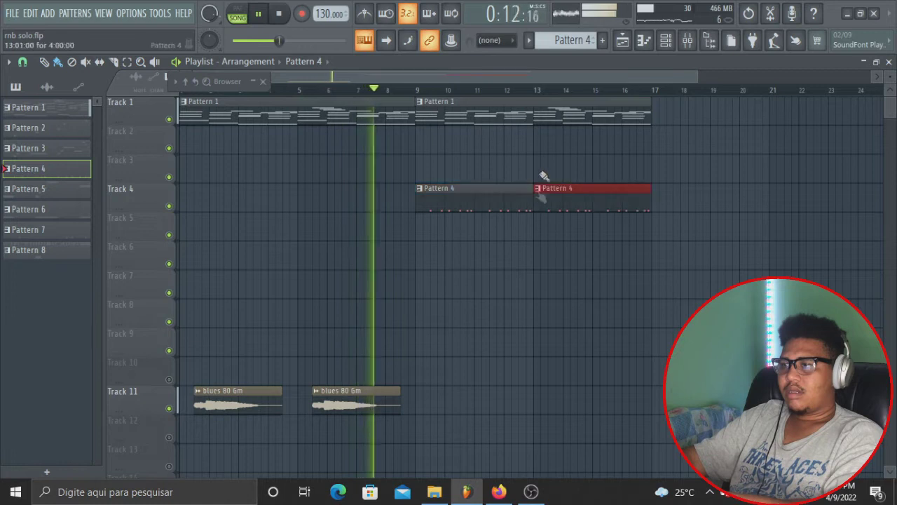
pyautogui.scroll(-1, 570, 40)
pyautogui.click(561, 236)
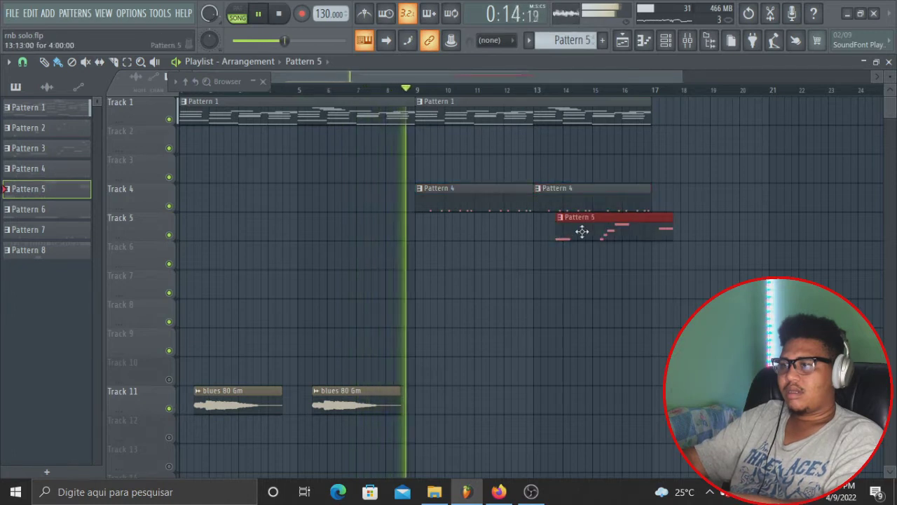
pyautogui.rightClick(583, 232)
# Step: Look through the patterns in the channel rack for the hi-hat pattern and place Pattern 8 at bar 13 on Track 8
pyautogui.click(667, 39)
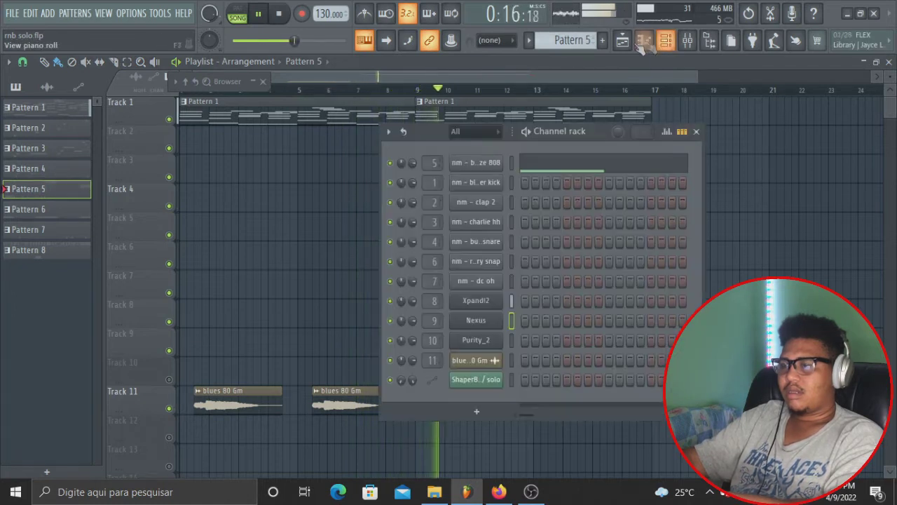
pyautogui.scroll(-1, 561, 43)
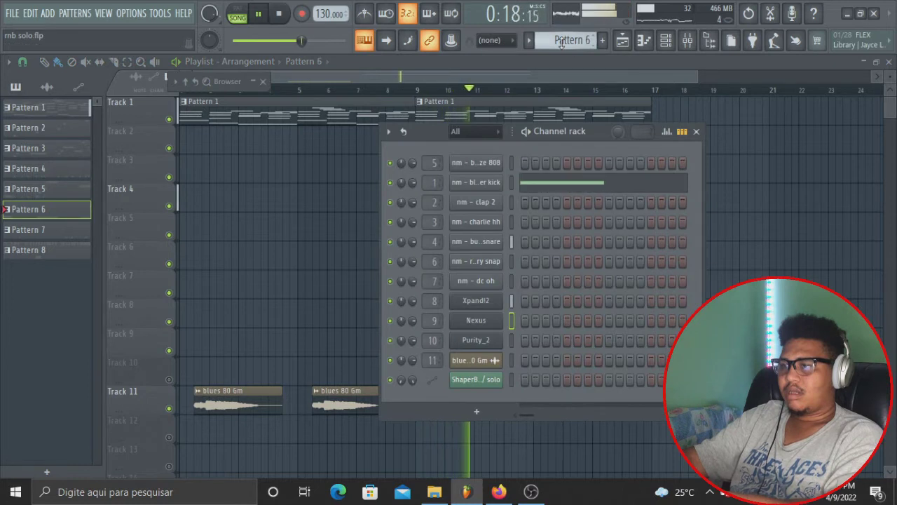
pyautogui.scroll(-2, 560, 43)
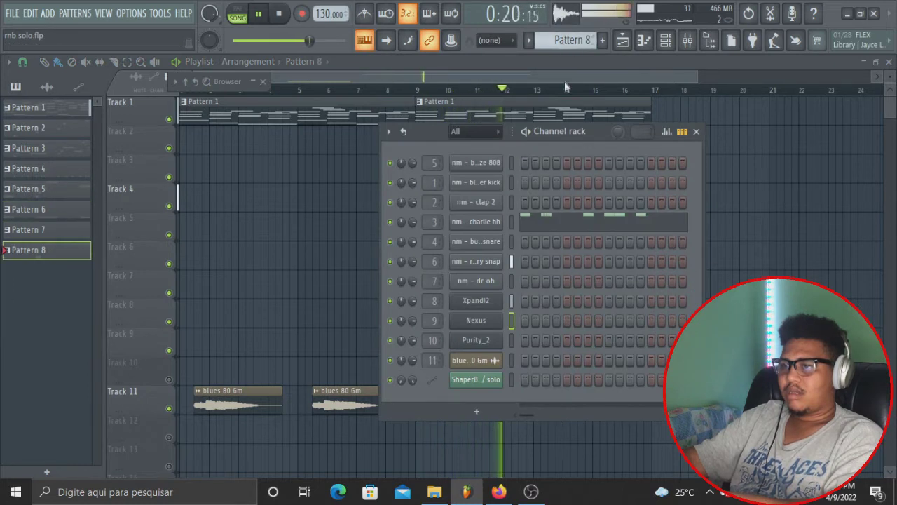
pyautogui.click(564, 81)
pyautogui.press('space')
pyautogui.moveTo(436, 322); pyautogui.dragTo(585, 324)
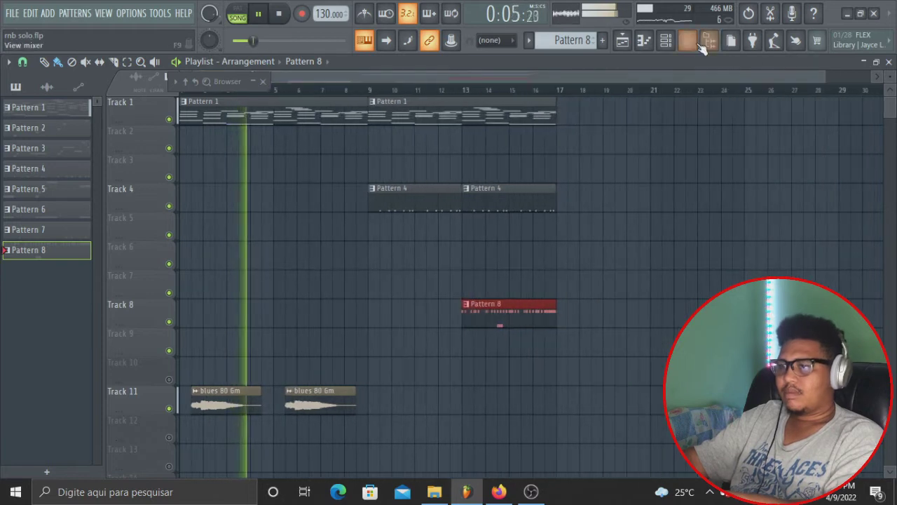
# Step: Lower Insert 2's fader slightly in the mixer and return to the playlist
pyautogui.click(694, 42)
pyautogui.click(279, 171)
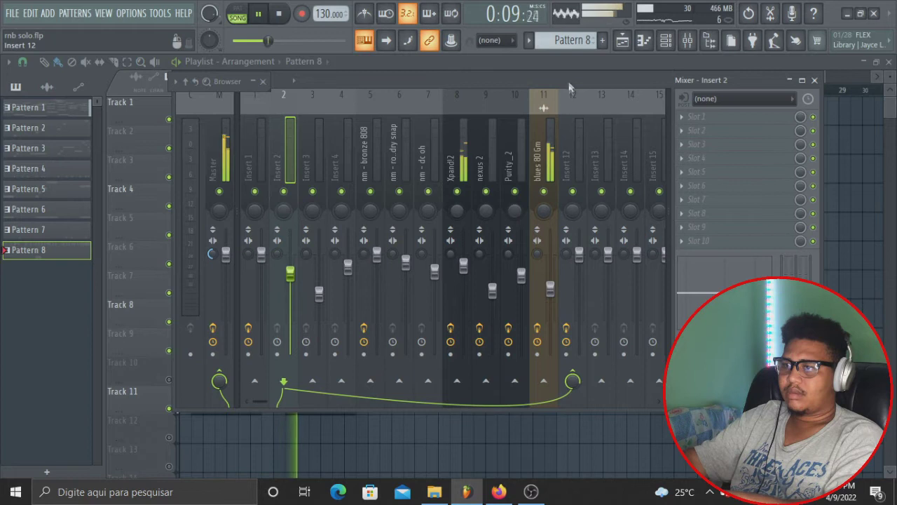
pyautogui.click(565, 62)
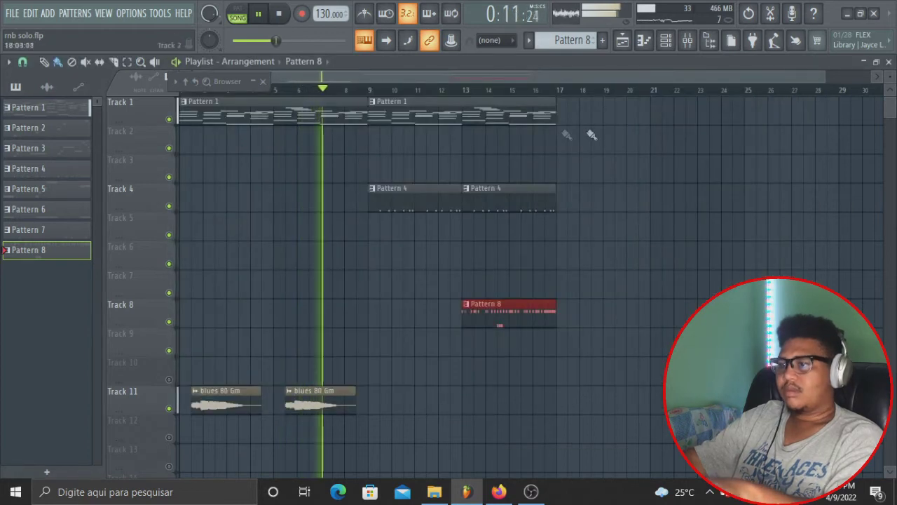
# Step: Repeat the Pattern 1 and Pattern 4 clips through bars 17 to 32 and fill the same bars of Track 8 with Pattern 8
pyautogui.moveTo(582, 97); pyautogui.dragTo(412, 212)
pyautogui.moveTo(411, 121)
pyautogui.mouseDown()
pyautogui.moveTo(615, 106)
pyautogui.moveTo(598, 105)
pyautogui.moveTo(782, 106)
pyautogui.mouseUp()
pyautogui.moveTo(635, 76); pyautogui.dragTo(754, 77)
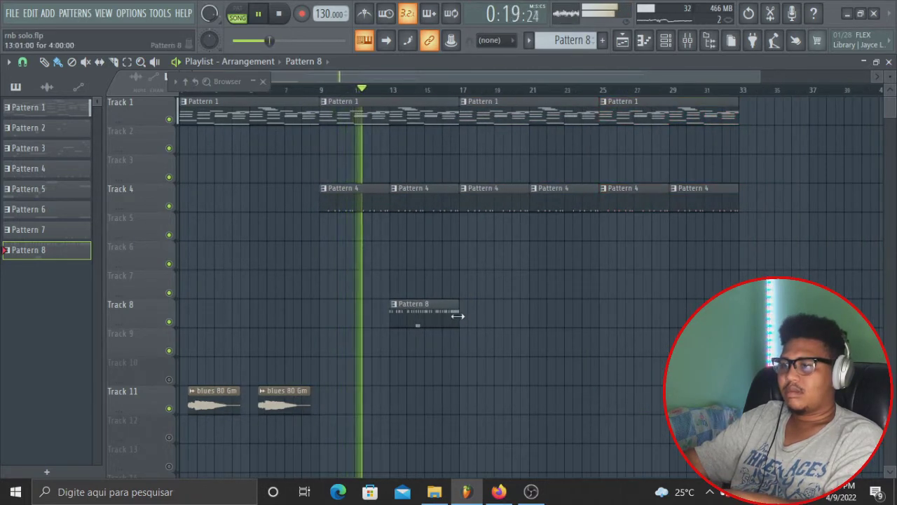
pyautogui.moveTo(469, 316); pyautogui.dragTo(690, 296)
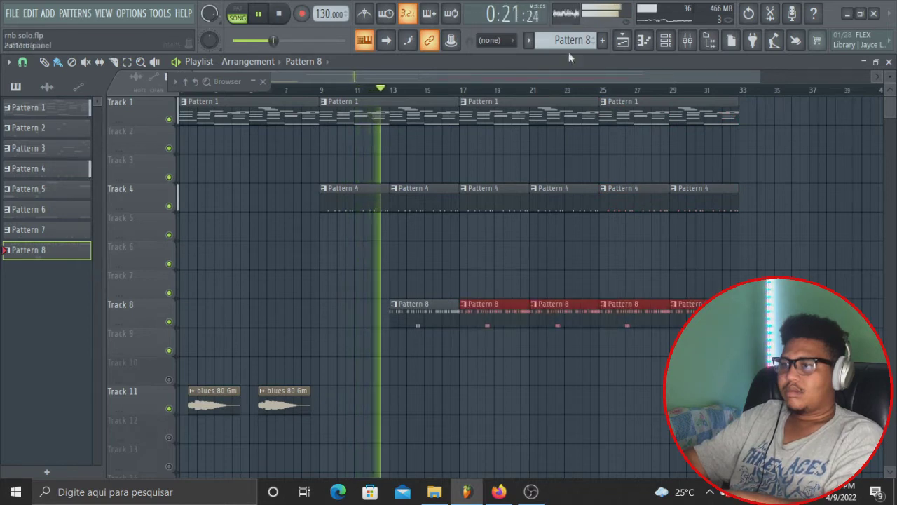
# Step: Fill bars 17 to 32 with Pattern 5 clips on Track 5 and Pattern 6 clips on Track 6
pyautogui.scroll(1, 568, 42)
pyautogui.scroll(-4, 568, 42)
pyautogui.moveTo(463, 230); pyautogui.dragTo(683, 232)
pyautogui.scroll(-1, 581, 40)
pyautogui.moveTo(466, 263); pyautogui.dragTo(677, 257)
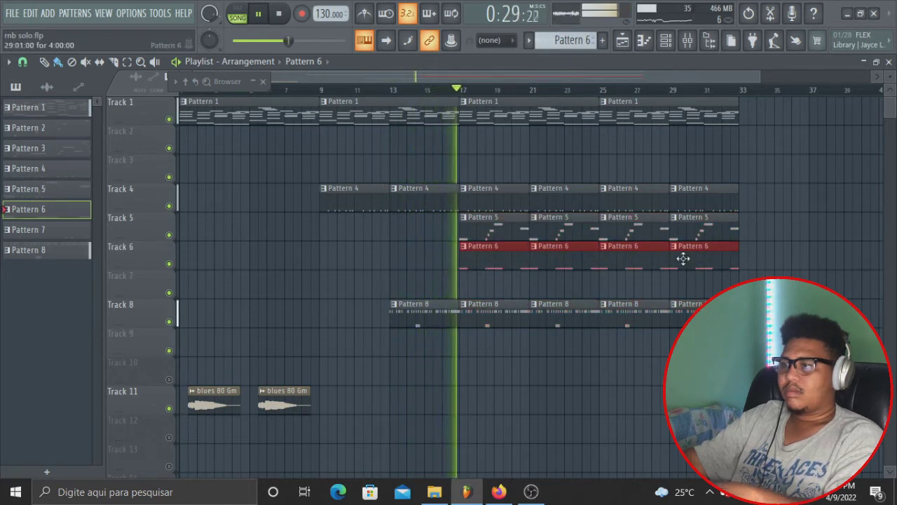
# Step: Place Pattern 7 clips at bars 25 and 29 on Track 7 and play the arrangement from bar 9
pyautogui.scroll(-1, 585, 43)
pyautogui.moveTo(551, 280); pyautogui.dragTo(634, 288)
pyautogui.click(680, 286)
pyautogui.click(321, 90)
# Step: Place Pattern 2 clips at bars 17, 21, 25 and 29 on Track 2
pyautogui.scroll(2, 575, 40)
pyautogui.click(477, 143)
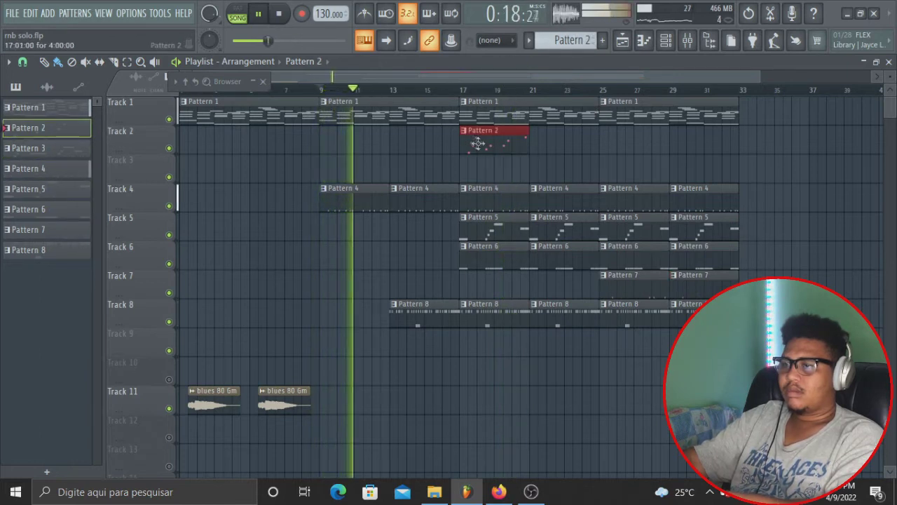
pyautogui.click(540, 145)
pyautogui.click(610, 145)
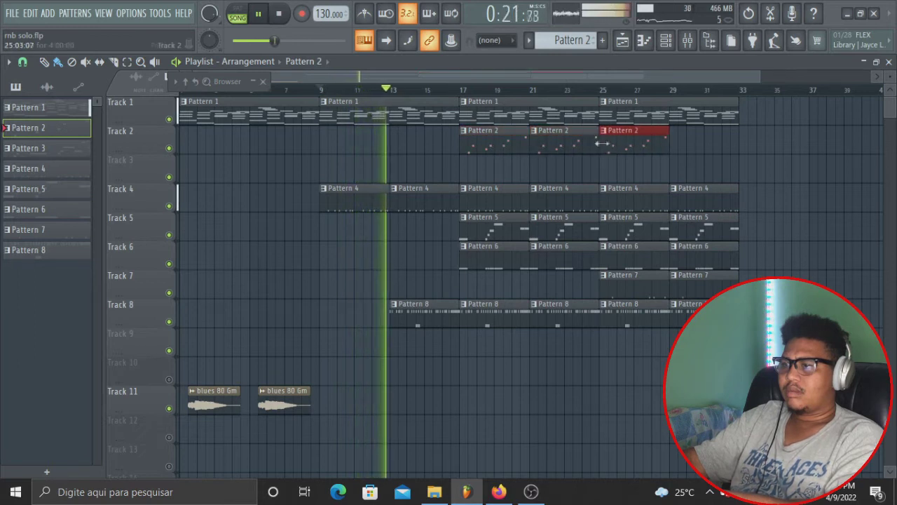
pyautogui.click(684, 143)
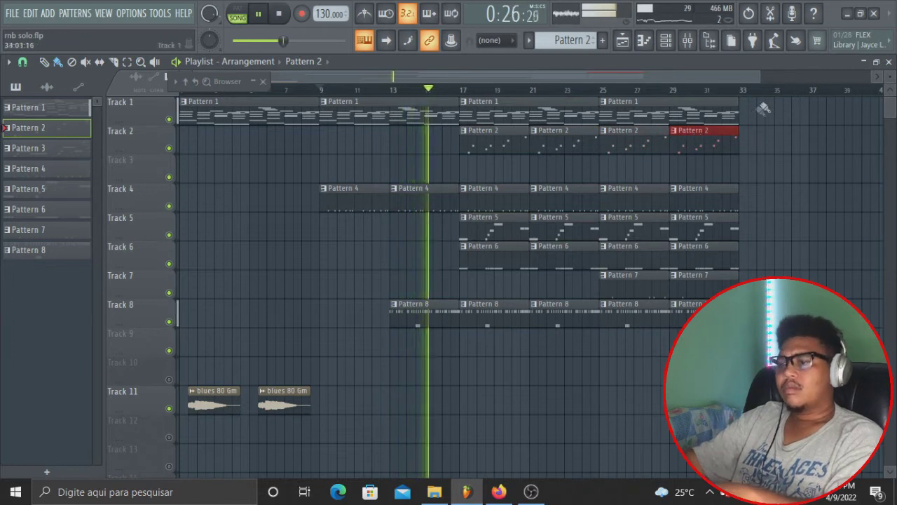
# Step: Pick the blues 80 Gm audio clip on Track 11 as the clip to paint and bring bars 25 to 32 into view
pyautogui.moveTo(761, 76); pyautogui.dragTo(579, 84)
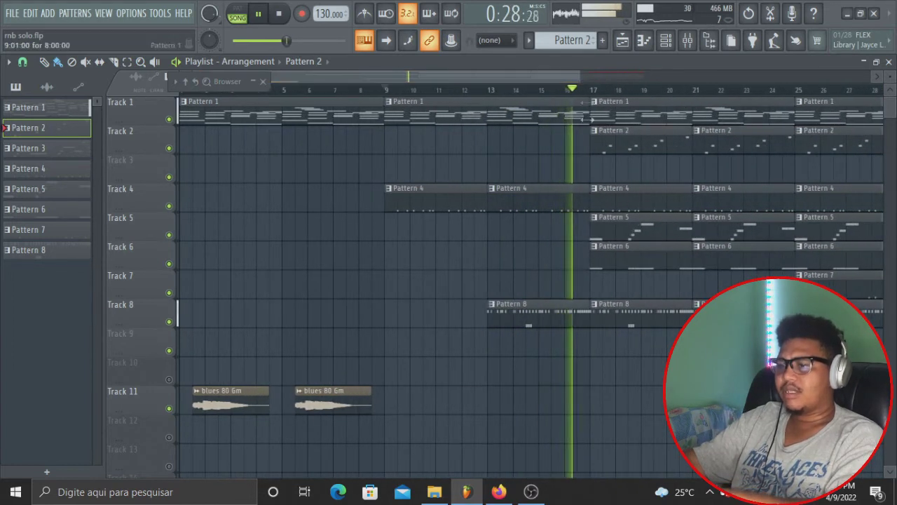
pyautogui.click(354, 396)
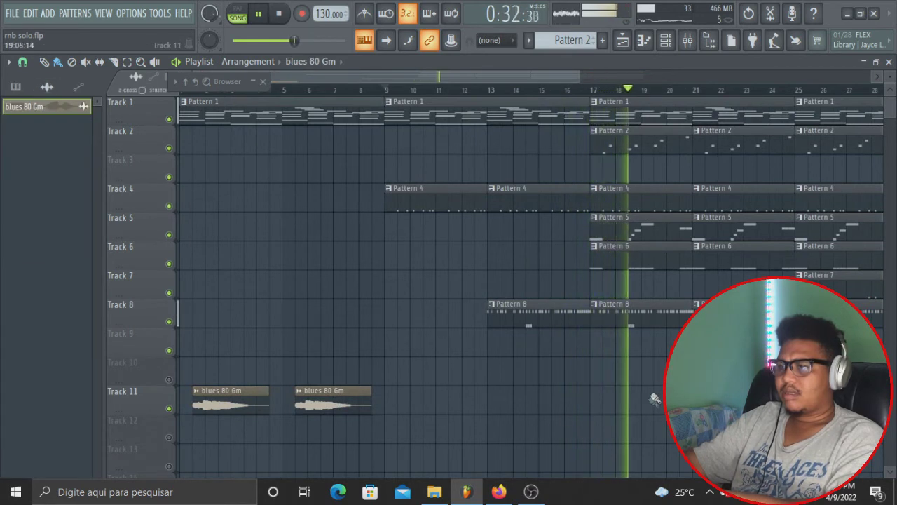
pyautogui.moveTo(562, 80); pyautogui.dragTo(709, 88)
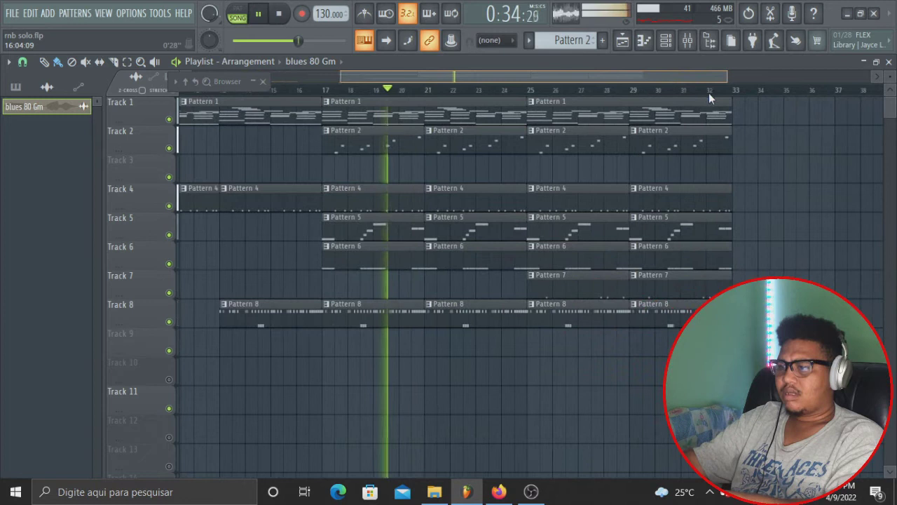
pyautogui.click(553, 372)
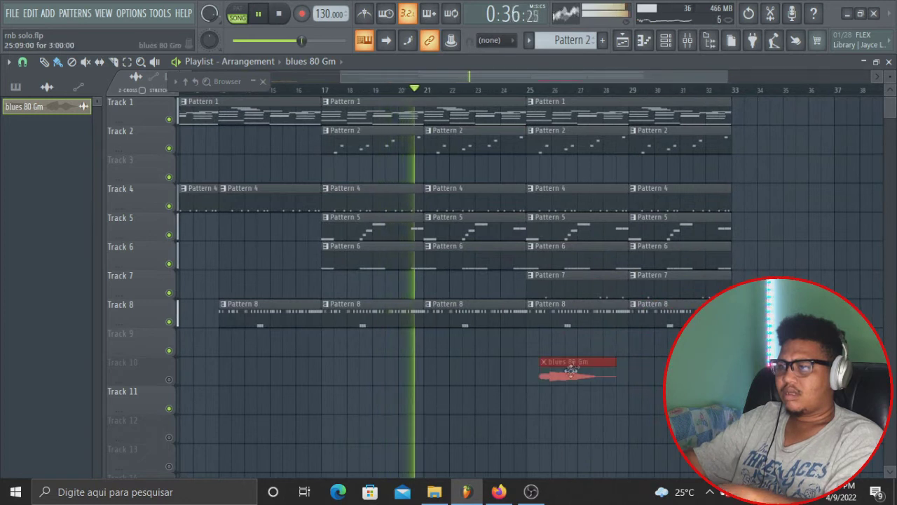
pyautogui.moveTo(587, 82); pyautogui.dragTo(365, 85)
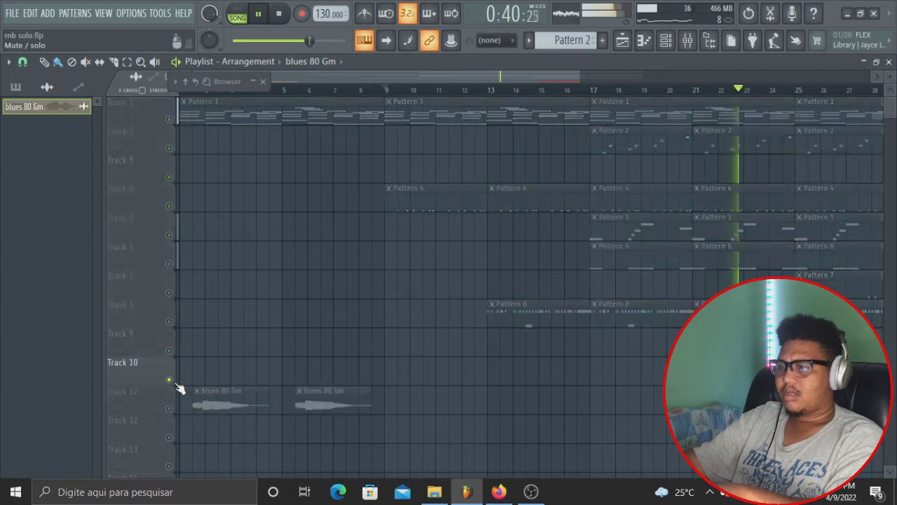
pyautogui.scroll(-2, 593, 87)
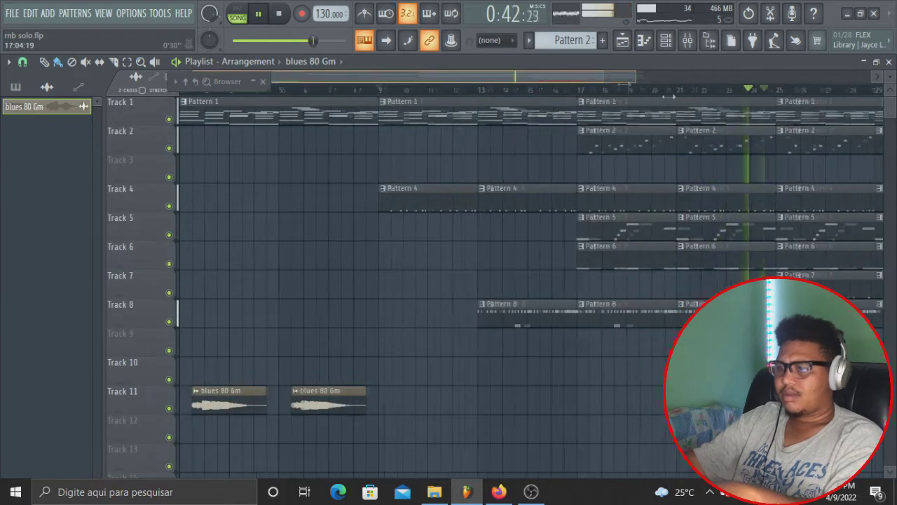
pyautogui.rightClick(659, 369)
# Step: Place two blues 80 Gm clips on Track 11, half a bar into bars 25 and 29, and stop playback
pyautogui.moveTo(410, 414); pyautogui.dragTo(643, 406)
pyautogui.press('space')
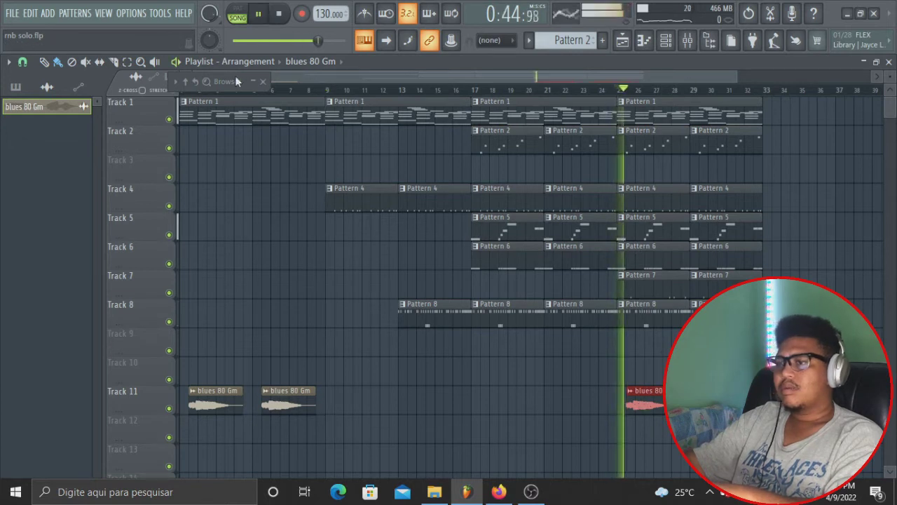
pyautogui.moveTo(430, 81); pyautogui.dragTo(647, 84)
pyautogui.moveTo(398, 75); pyautogui.dragTo(513, 90)
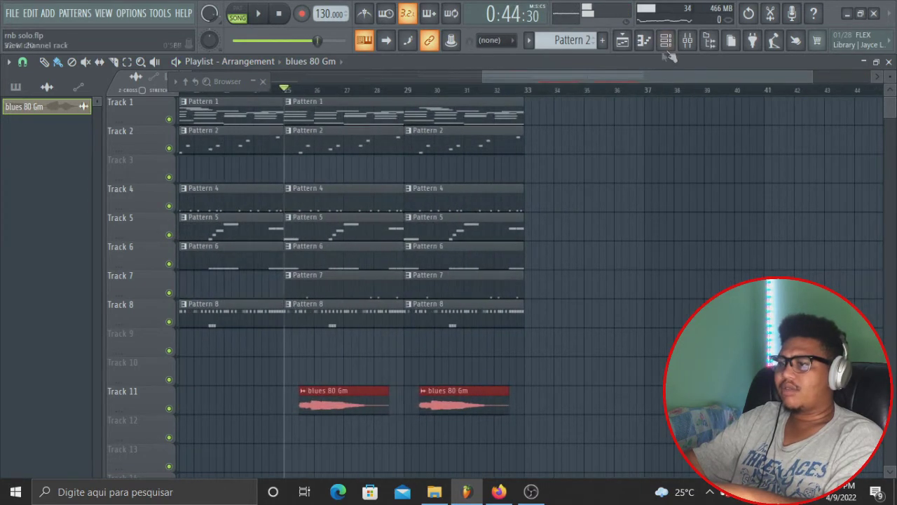
# Step: Check the blues 80 Gm track's volume level and effect chain in the mixer, then return to the playlist
pyautogui.click(686, 40)
pyautogui.click(534, 266)
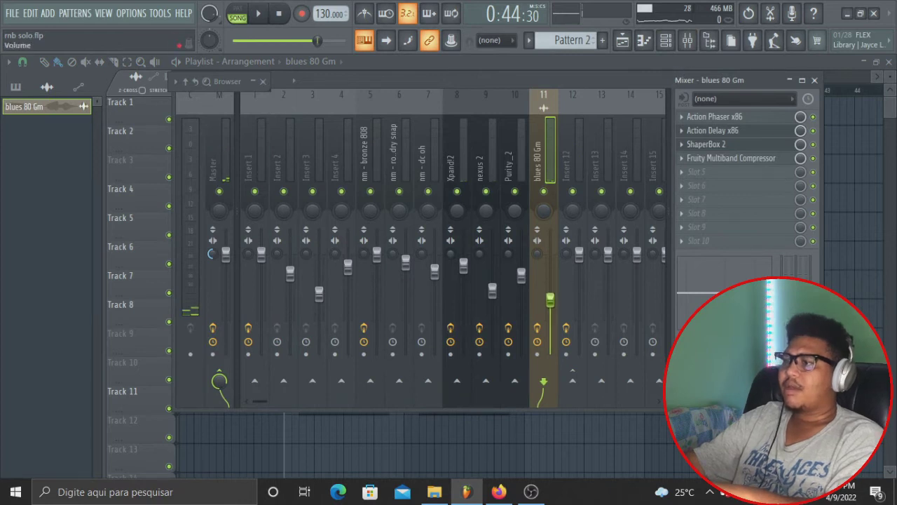
pyautogui.click(719, 68)
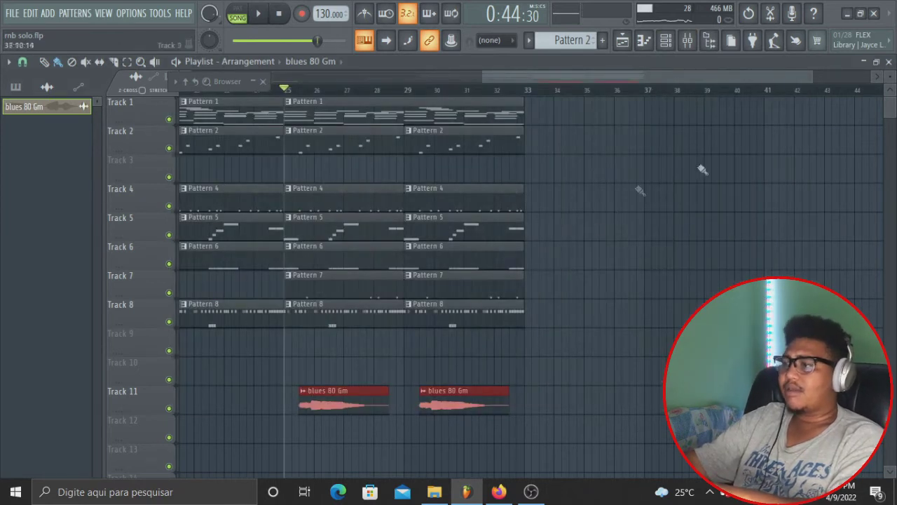
# Step: Delete the Pattern 6 clip at bar 25 and the Pattern 2 clips at bars 25 and 29 during playback, and save the project
pyautogui.moveTo(815, 77); pyautogui.dragTo(665, 77)
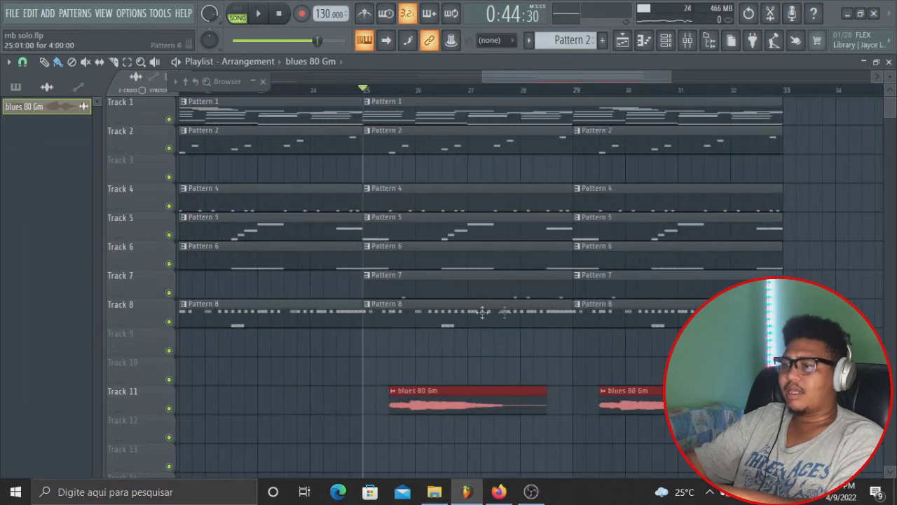
pyautogui.rightClick(417, 264)
pyautogui.press('space')
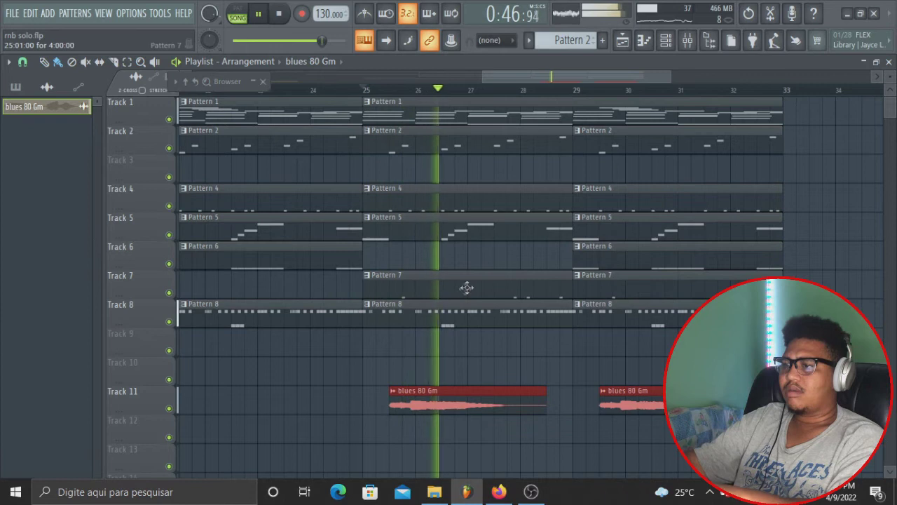
pyautogui.rightClick(527, 144)
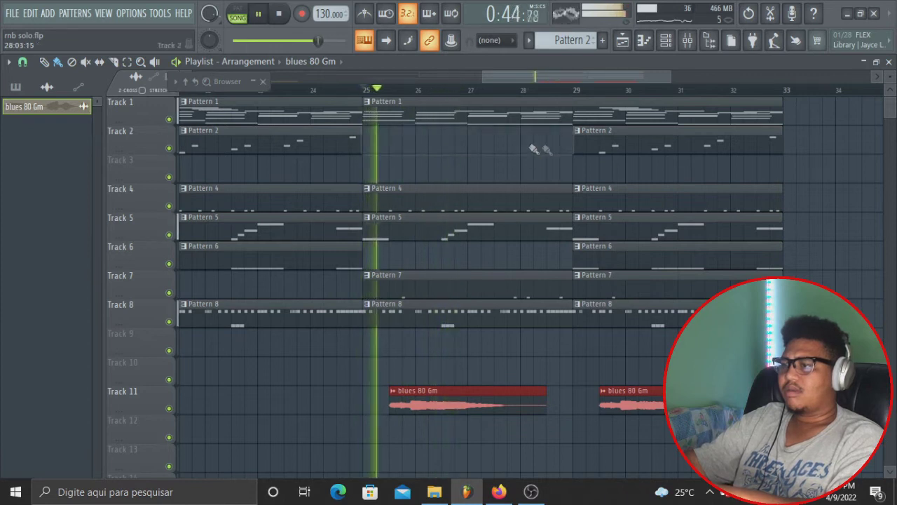
pyautogui.rightClick(617, 151)
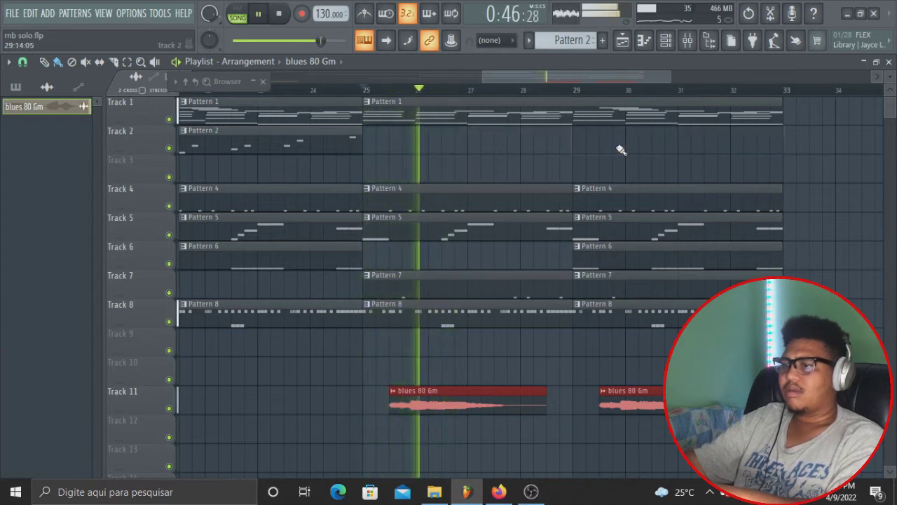
pyautogui.moveTo(674, 75); pyautogui.dragTo(785, 86)
pyautogui.hotkey('ctrl', 's')
# Step: Place Pattern 1 clips at bars 33 and 41 on Track 1
pyautogui.click(484, 113)
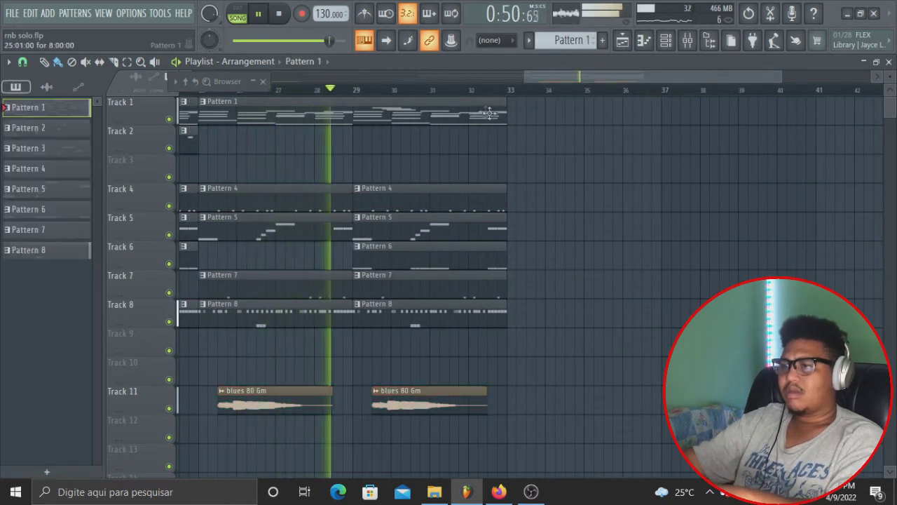
pyautogui.click(519, 120)
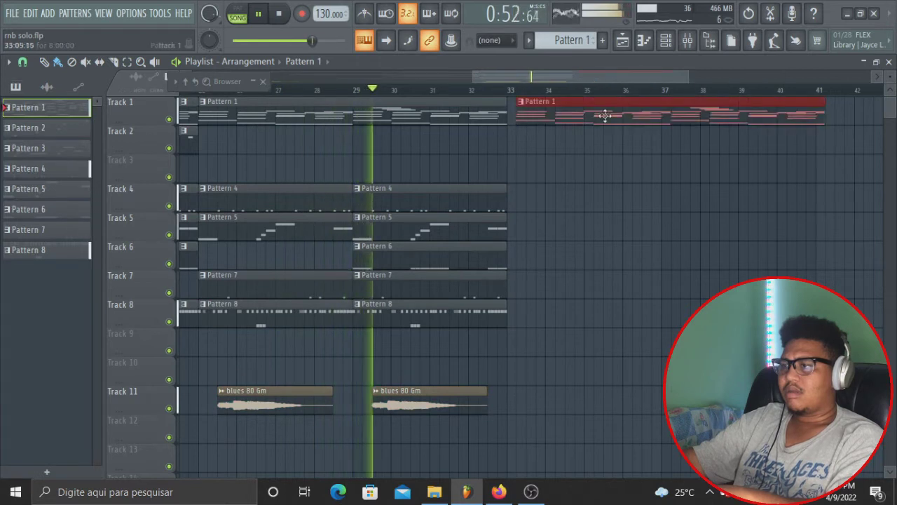
pyautogui.scroll(-3, 598, 106)
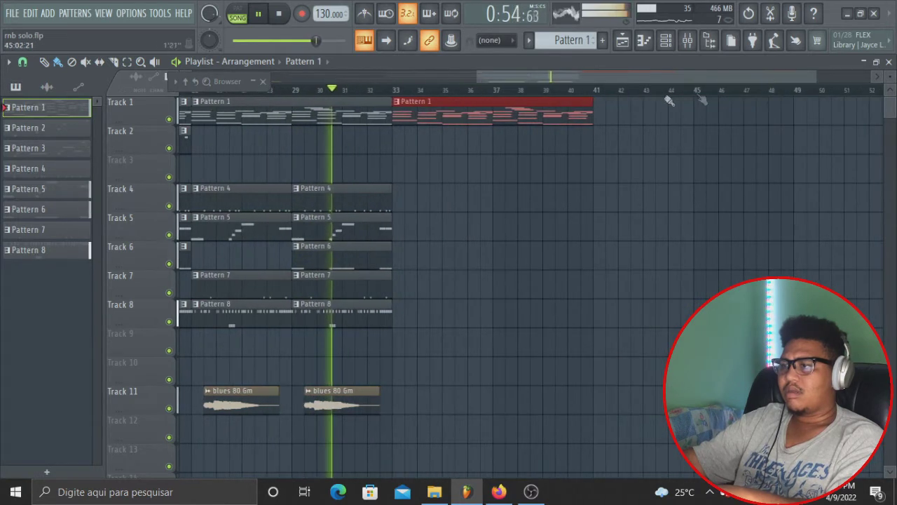
pyautogui.click(650, 109)
# Step: Place Pattern 3 clips at bars 33, 37, 41 and 45 on Track 3
pyautogui.moveTo(597, 77); pyautogui.dragTo(415, 82)
pyautogui.moveTo(550, 75); pyautogui.dragTo(638, 76)
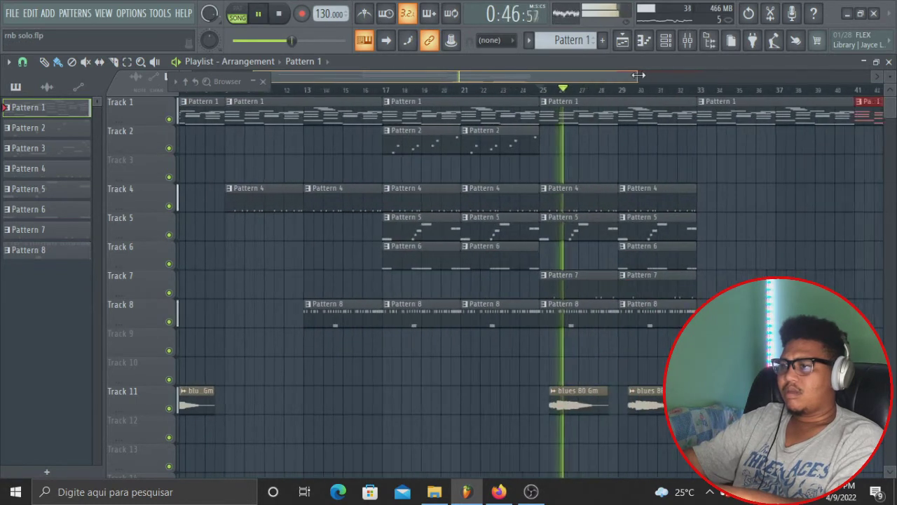
pyautogui.click(502, 141)
pyautogui.moveTo(542, 79); pyautogui.dragTo(620, 75)
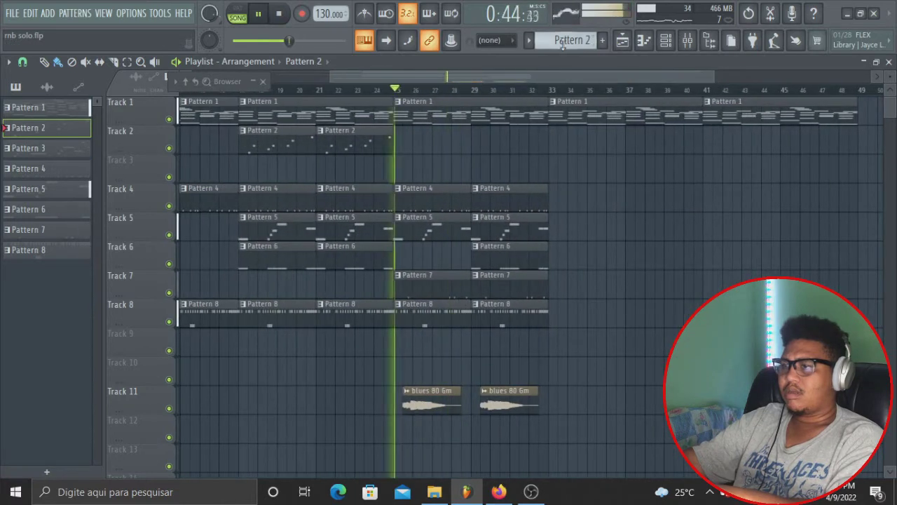
pyautogui.moveTo(556, 167); pyautogui.dragTo(813, 168)
# Step: Cut a half-bar excerpt of Pattern 3 and place it on Track 9 in the second half of bars 28 and 32
pyautogui.moveTo(666, 234); pyautogui.dragTo(710, 235)
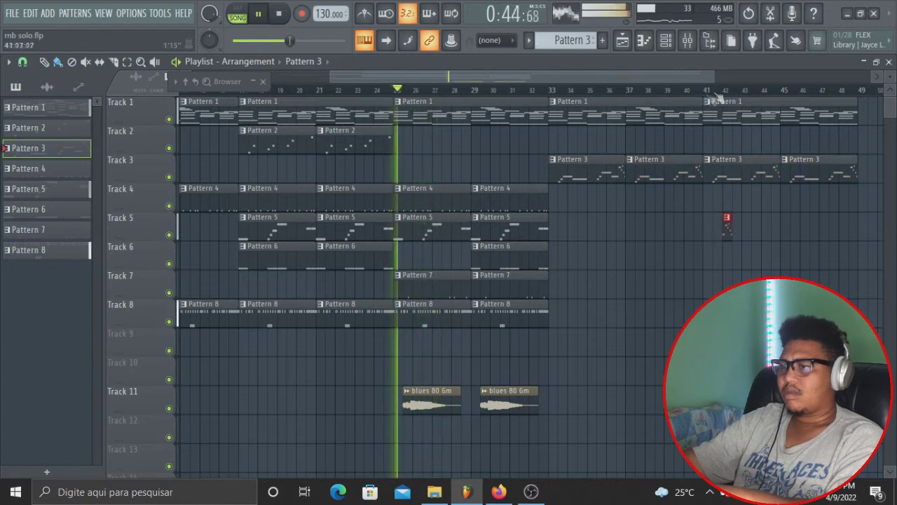
pyautogui.moveTo(713, 74); pyautogui.dragTo(636, 92)
pyautogui.press('space')
pyautogui.moveTo(625, 230); pyautogui.dragTo(397, 359)
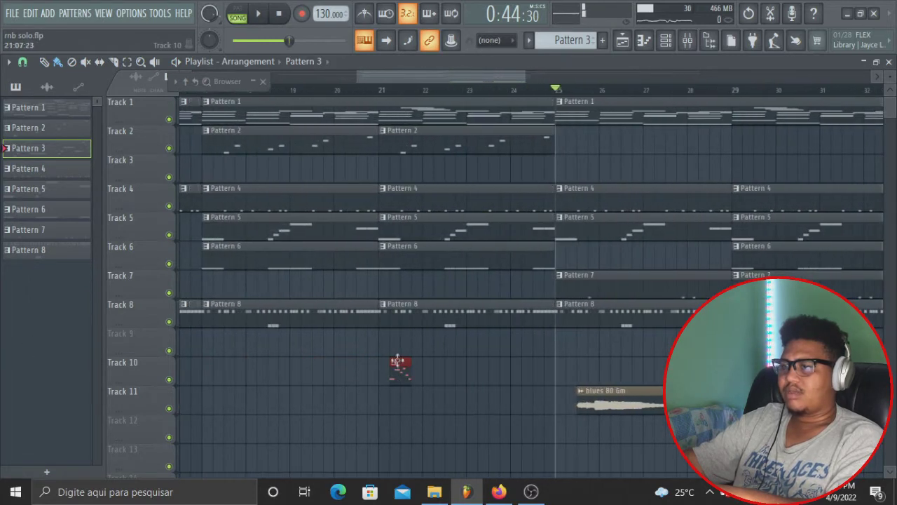
pyautogui.moveTo(499, 76); pyautogui.dragTo(610, 77)
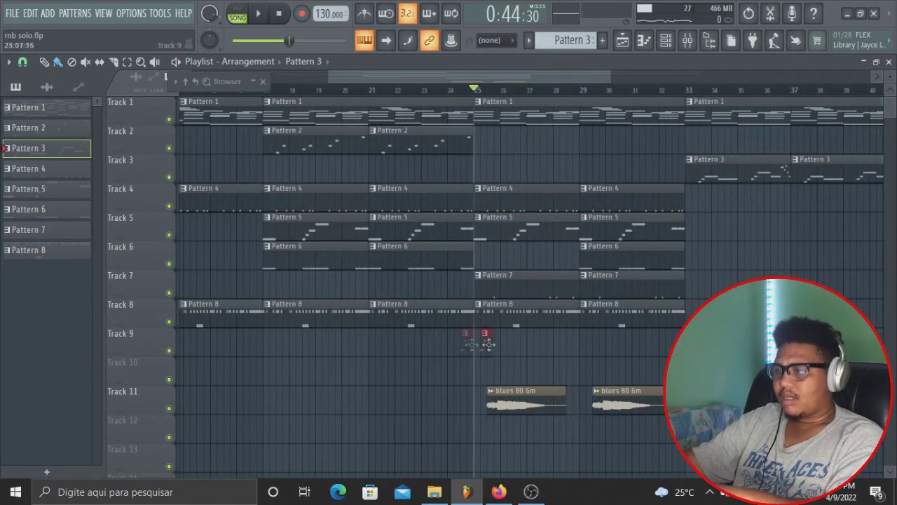
pyautogui.press('space')
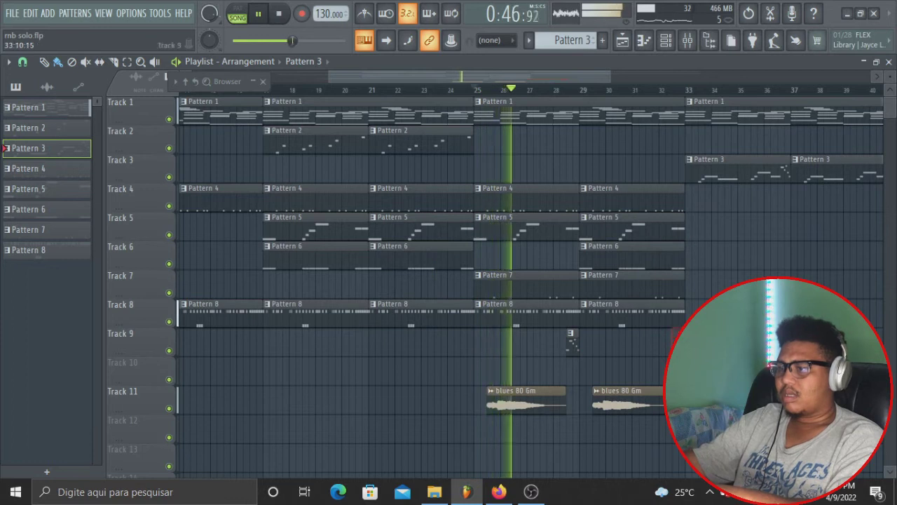
pyautogui.click(680, 347)
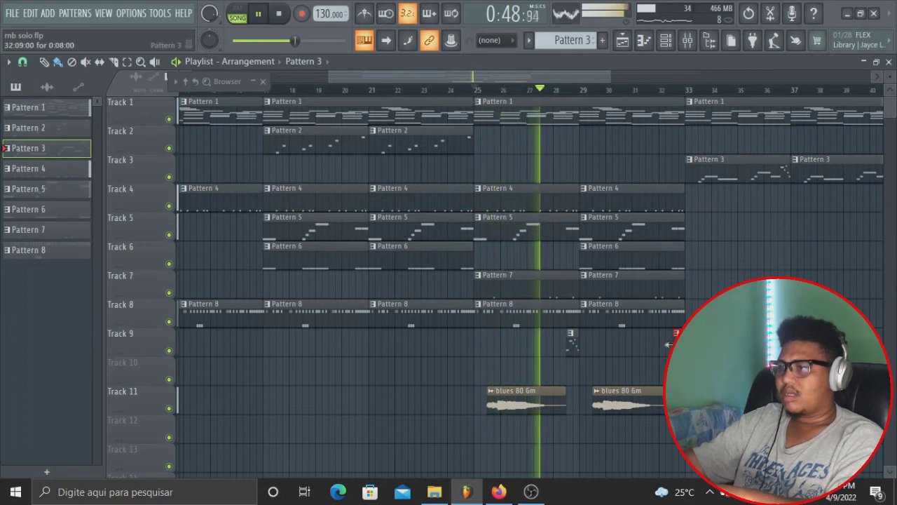
# Step: Replay the section from bar 25 and raise the blues 80 Gm mixer track's volume slightly
pyautogui.press('space')
pyautogui.press('space')
pyautogui.click(689, 41)
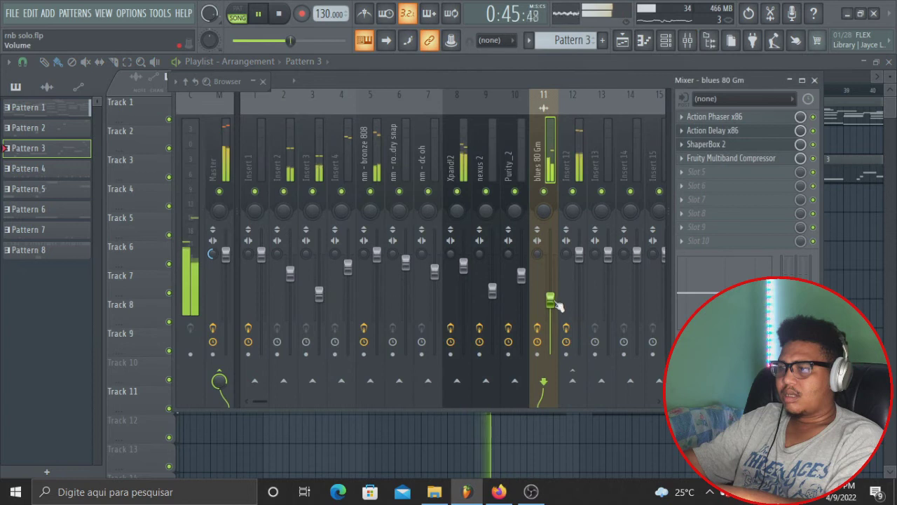
pyautogui.press('space')
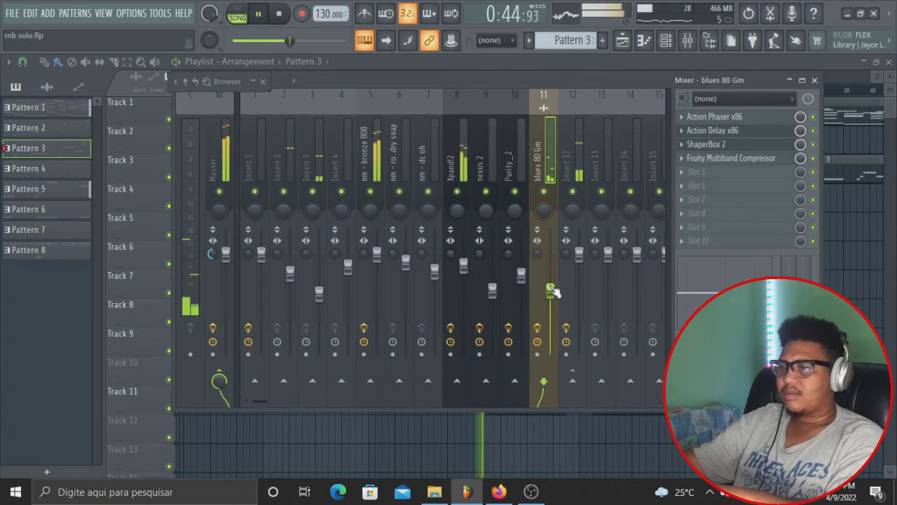
pyautogui.press('space')
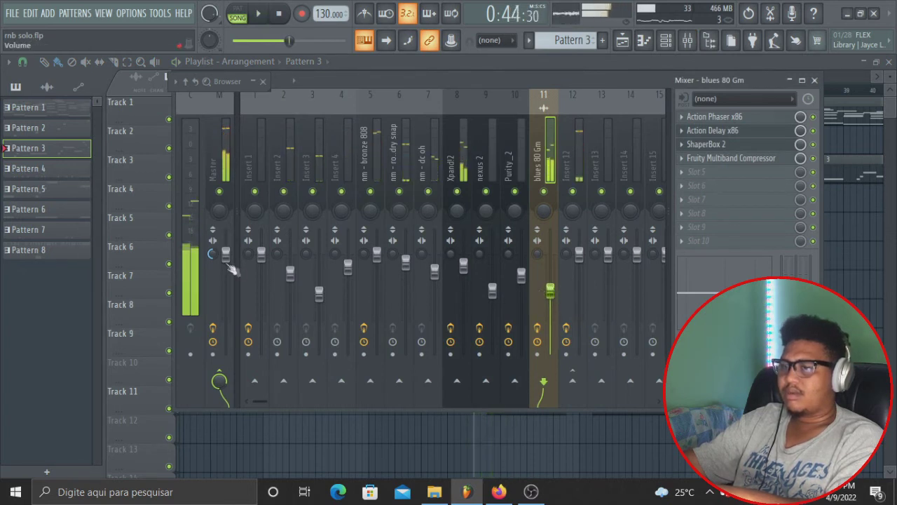
# Step: Reset the Master track's stereo separation to centre and raise the blues 80 Gm volume a little more during playback
pyautogui.click(211, 255)
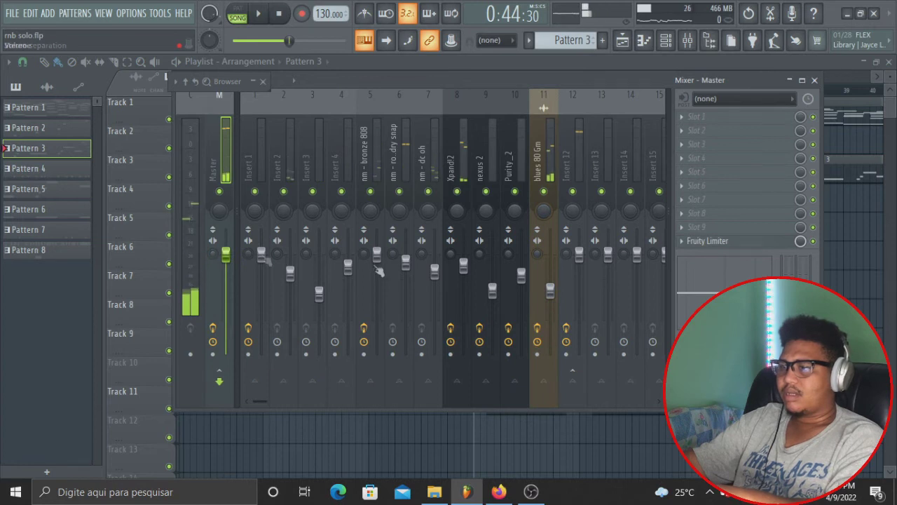
pyautogui.press('space')
pyautogui.click(550, 289)
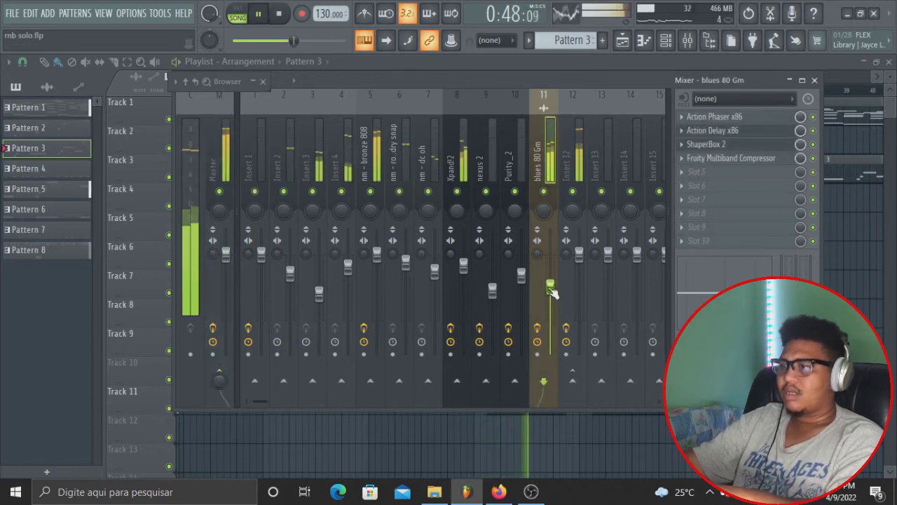
pyautogui.press('F9')
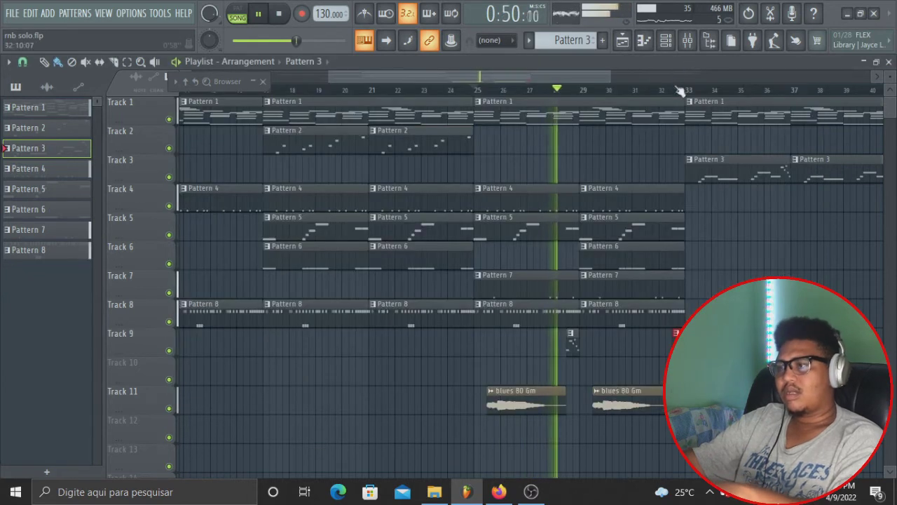
# Step: Trim the starts of both Pattern 3 excerpts on Track 9 to step 11 of bars 28 and 32, and replay the transition
pyautogui.click(474, 90)
pyautogui.moveTo(575, 77); pyautogui.dragTo(492, 110)
pyautogui.click(694, 90)
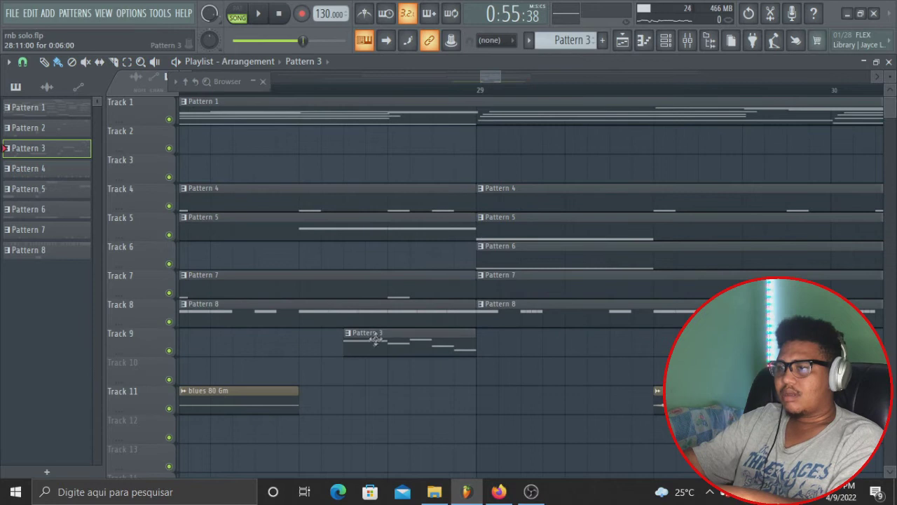
pyautogui.moveTo(498, 74); pyautogui.dragTo(614, 76)
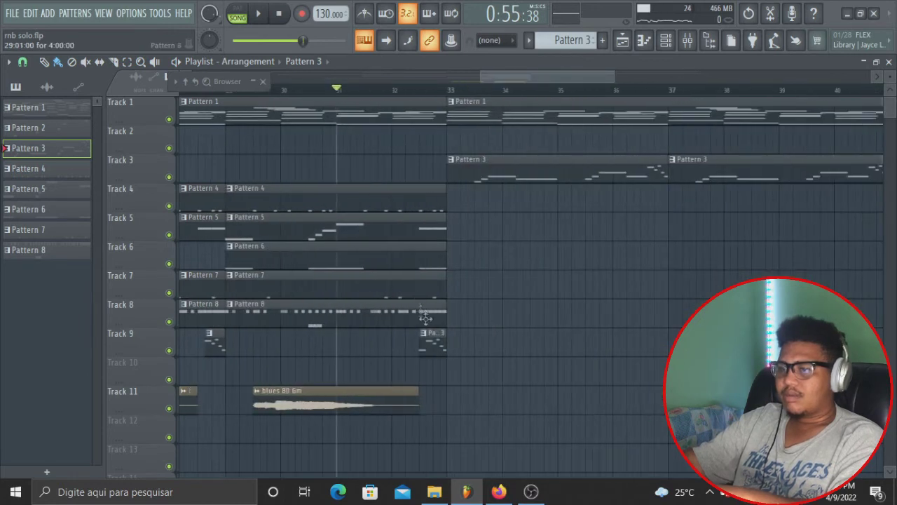
pyautogui.press('space')
pyautogui.click(432, 342)
pyautogui.press('space')
pyautogui.press('space')
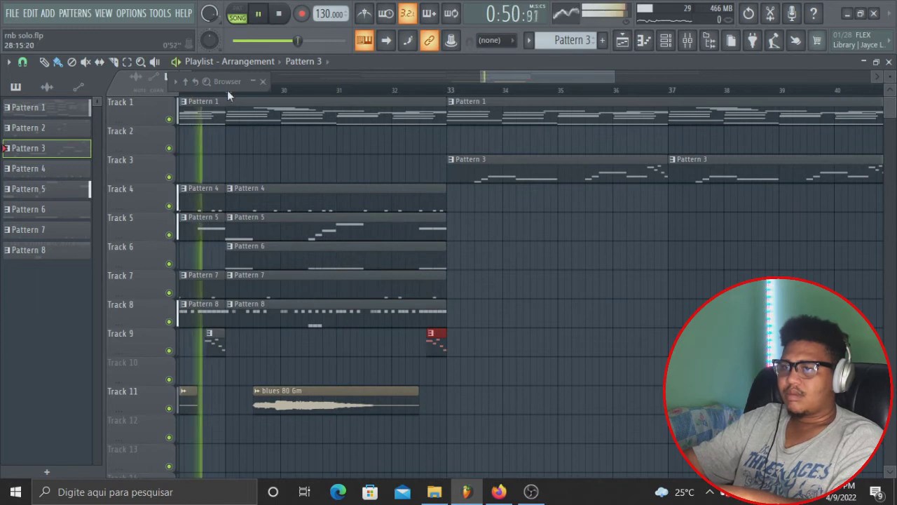
# Step: Move the floating Browser off the playlist's timeline and place Pattern 4 clips at bars 33, 37, 41 and 45 on Track 4
pyautogui.moveTo(222, 77); pyautogui.dragTo(69, 75)
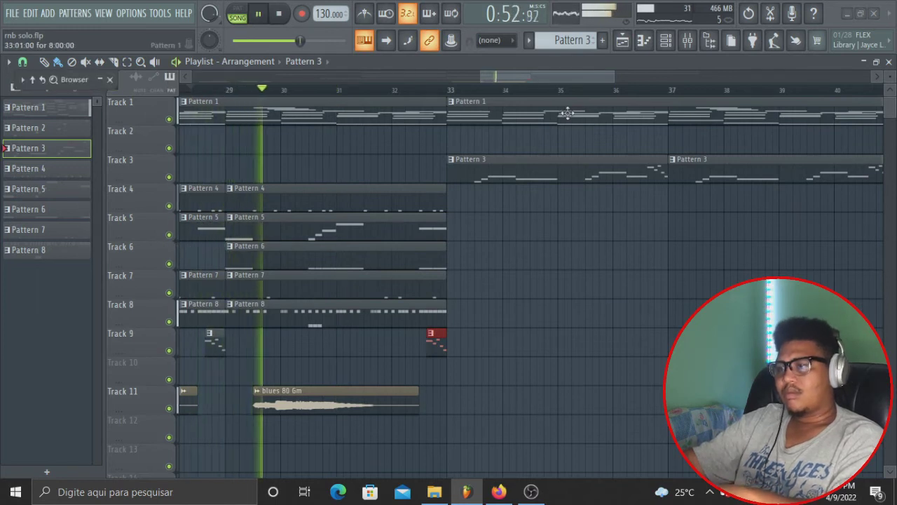
pyautogui.moveTo(611, 77); pyautogui.dragTo(828, 77)
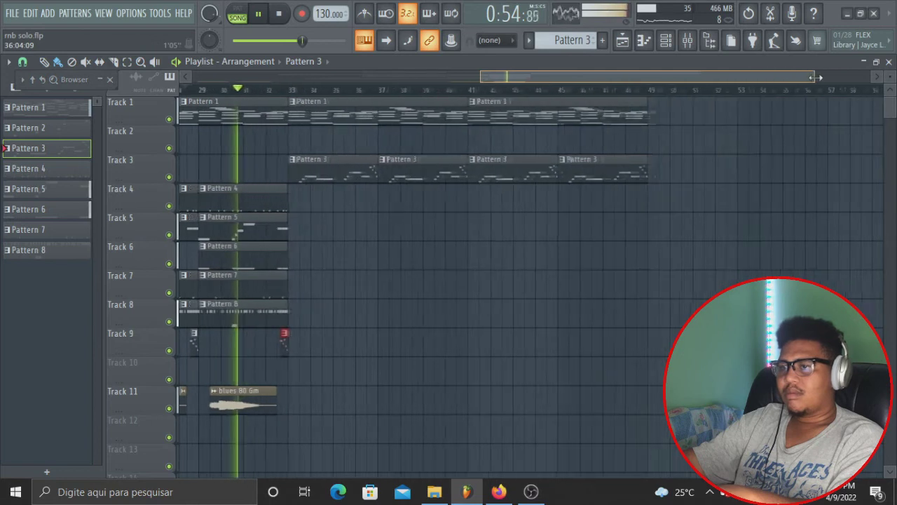
pyautogui.click(251, 202)
pyautogui.moveTo(301, 206); pyautogui.dragTo(523, 203)
pyautogui.click(610, 203)
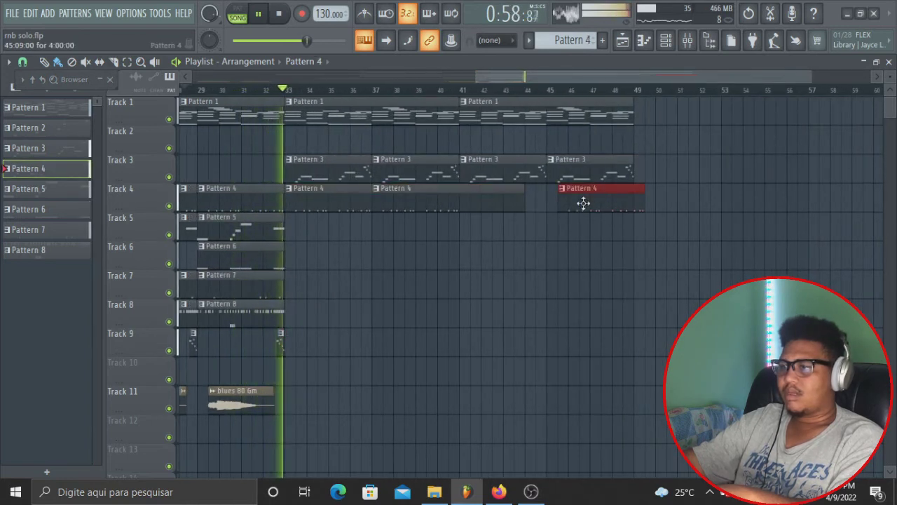
pyautogui.rightClick(595, 205)
pyautogui.moveTo(520, 206); pyautogui.dragTo(463, 205)
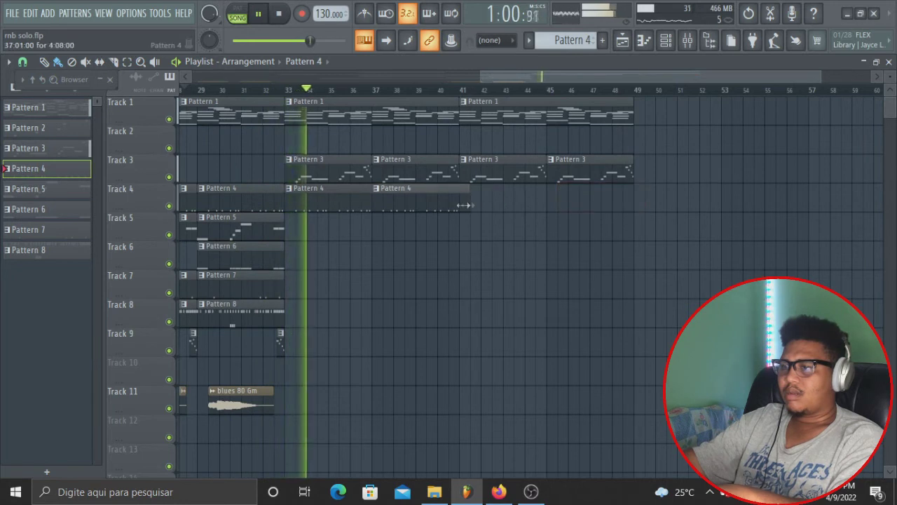
pyautogui.click(474, 207)
pyautogui.click(560, 206)
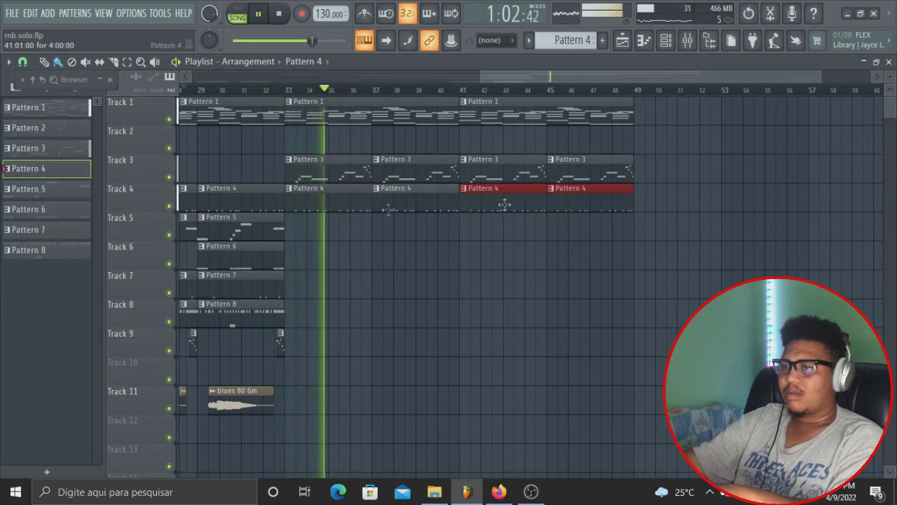
# Step: Place Pattern 5 clips at bars 33, 37, 41 and 45 on Track 5, and pick Pattern 6 as the clip to paint
pyautogui.click(245, 229)
pyautogui.moveTo(290, 231); pyautogui.dragTo(556, 231)
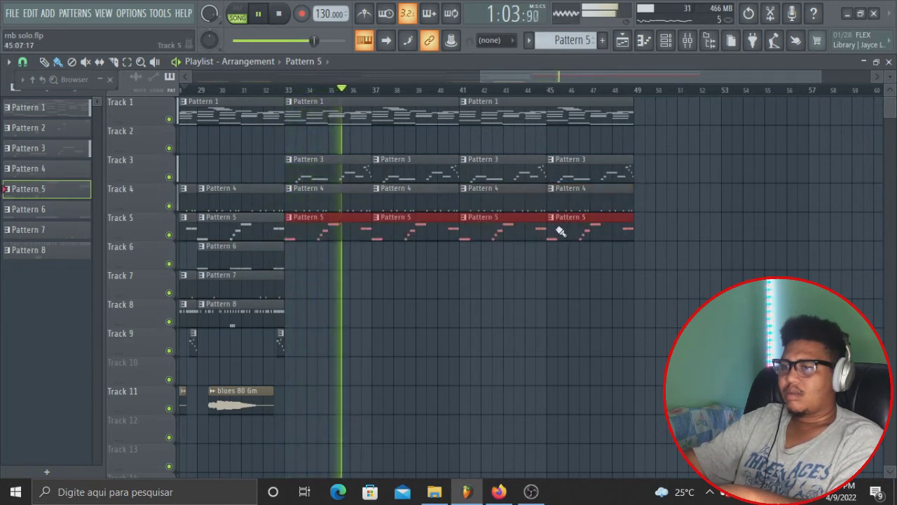
pyautogui.doubleClick(277, 265)
pyautogui.click(623, 41)
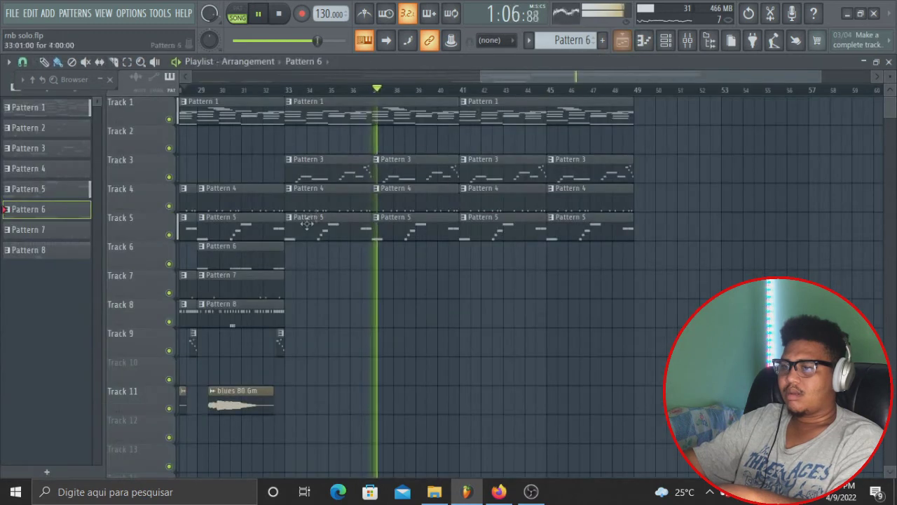
# Step: Stop playback and replace the misplaced Pattern 6 clips on Track 6 with a single one at bar 33
pyautogui.moveTo(404, 258); pyautogui.dragTo(341, 260)
pyautogui.press('space')
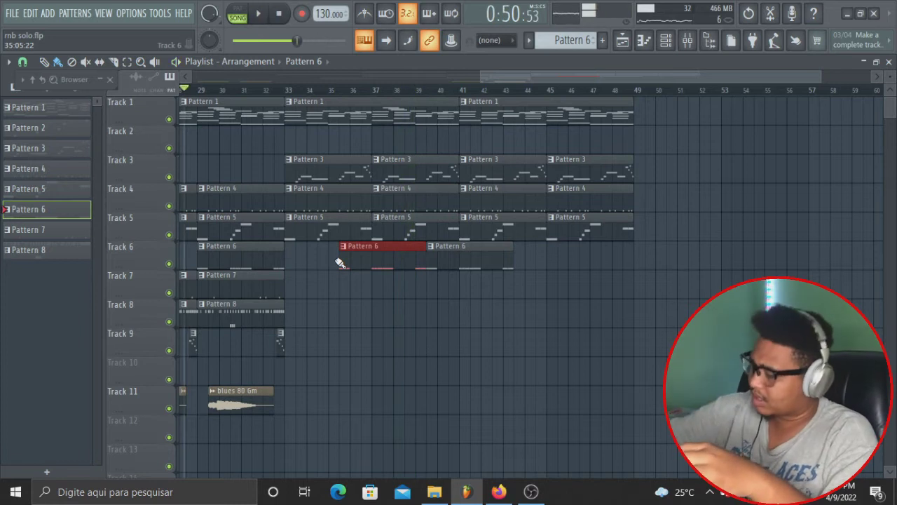
pyautogui.doubleClick(344, 246)
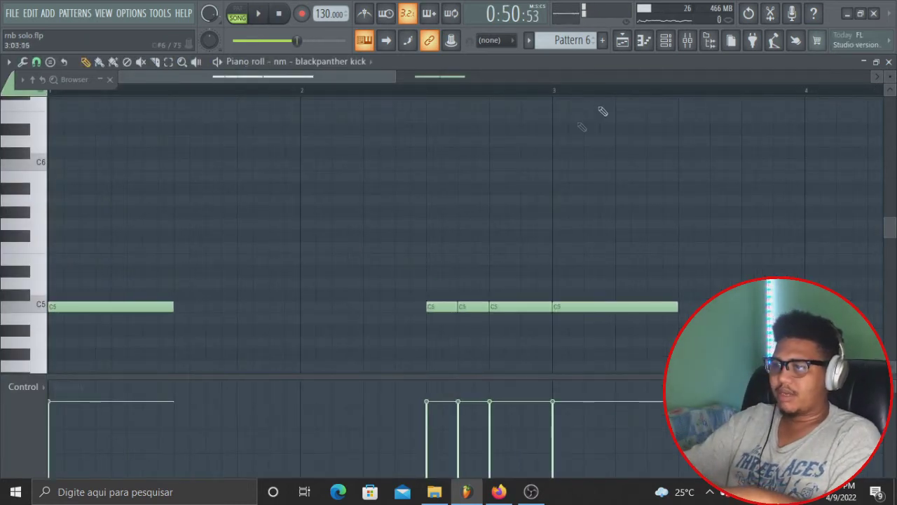
pyautogui.click(625, 47)
pyautogui.rightClick(387, 256)
pyautogui.moveTo(415, 274); pyautogui.dragTo(366, 263)
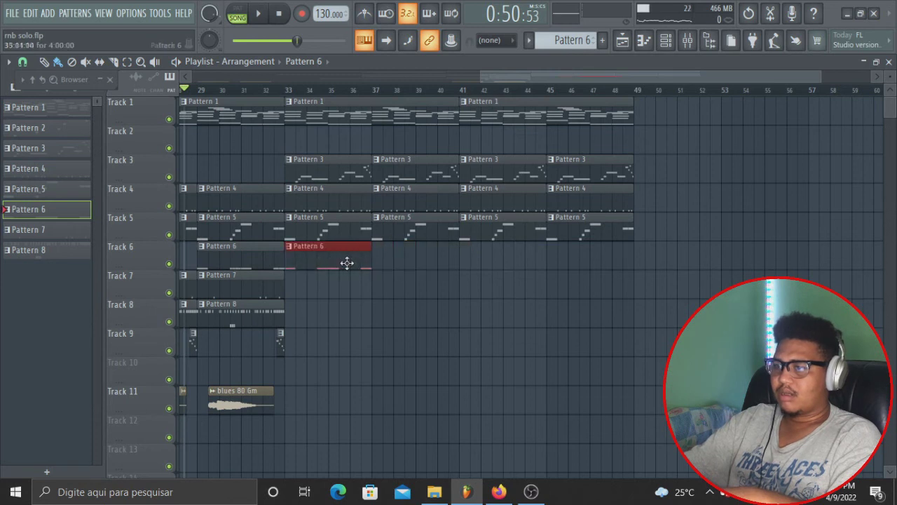
# Step: Place Pattern 7 clips at bars 41 and 45 on Track 7, and Pattern 8 clips at bars 33, 37, 41 and 45 on Track 8
pyautogui.click(263, 286)
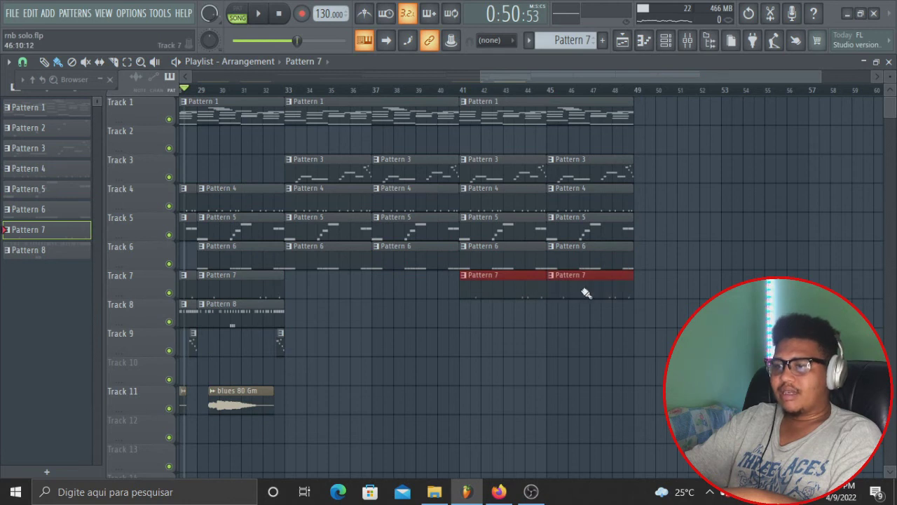
pyautogui.moveTo(293, 320); pyautogui.dragTo(540, 320)
# Step: Copy the blues 80 Gm clip along Track 11 once per four-bar block from bar 33 to bar 49, playing the song from bar 33
pyautogui.moveTo(297, 403); pyautogui.dragTo(416, 401)
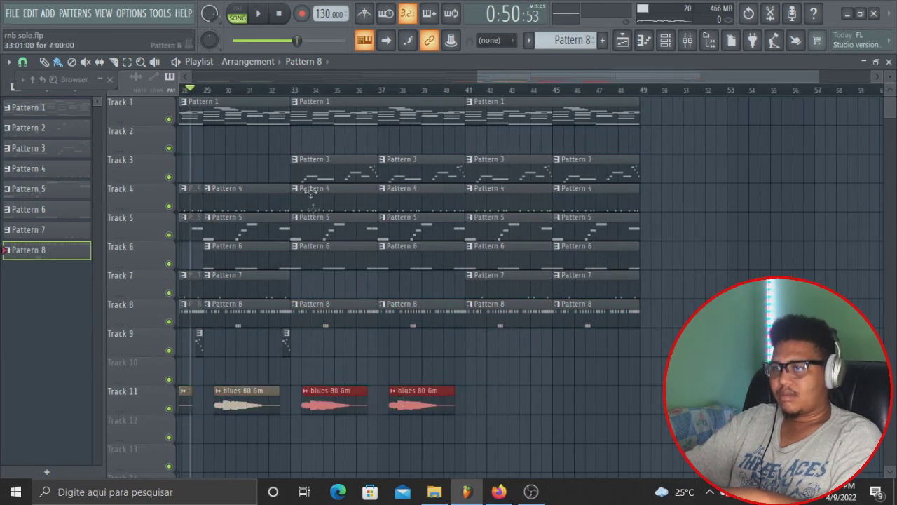
pyautogui.click(295, 94)
pyautogui.press('space')
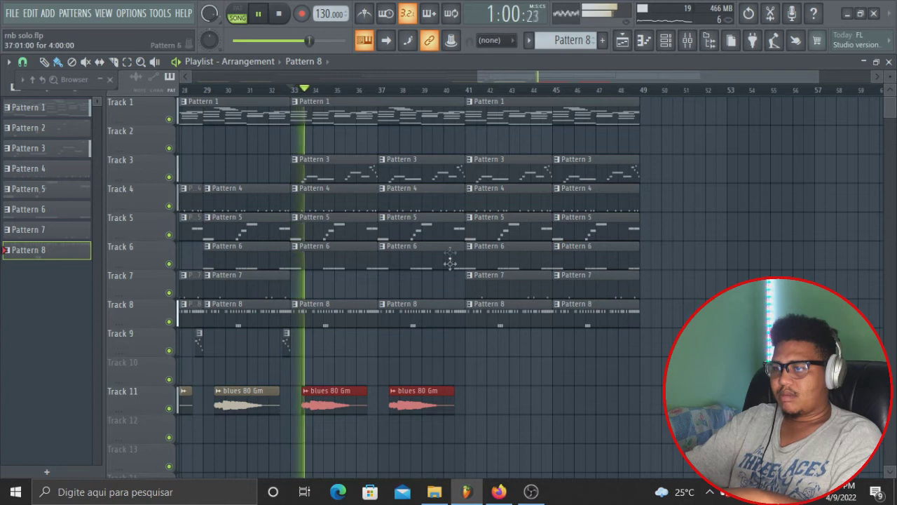
pyautogui.moveTo(418, 404); pyautogui.dragTo(593, 404)
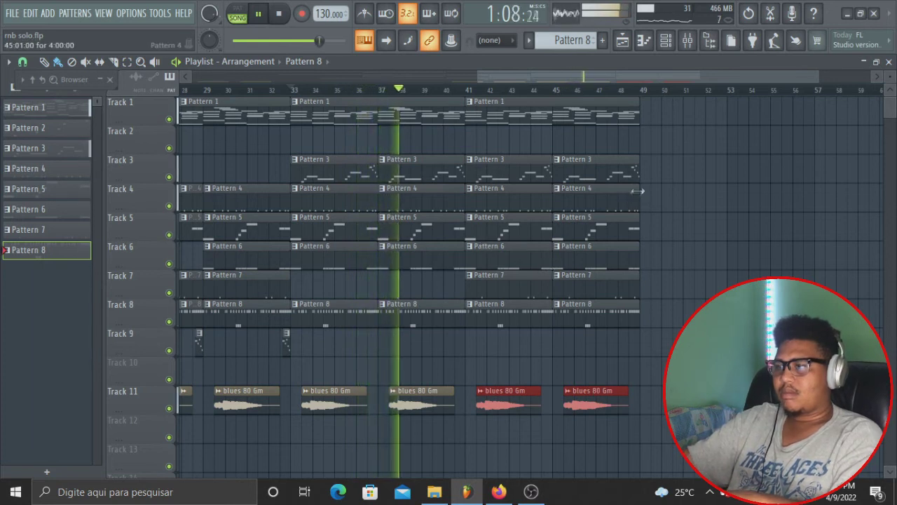
# Step: Fit the whole arrangement in the playlist view and play the song from bar 9
pyautogui.moveTo(819, 77); pyautogui.dragTo(397, 83)
pyautogui.moveTo(566, 84); pyautogui.dragTo(890, 77)
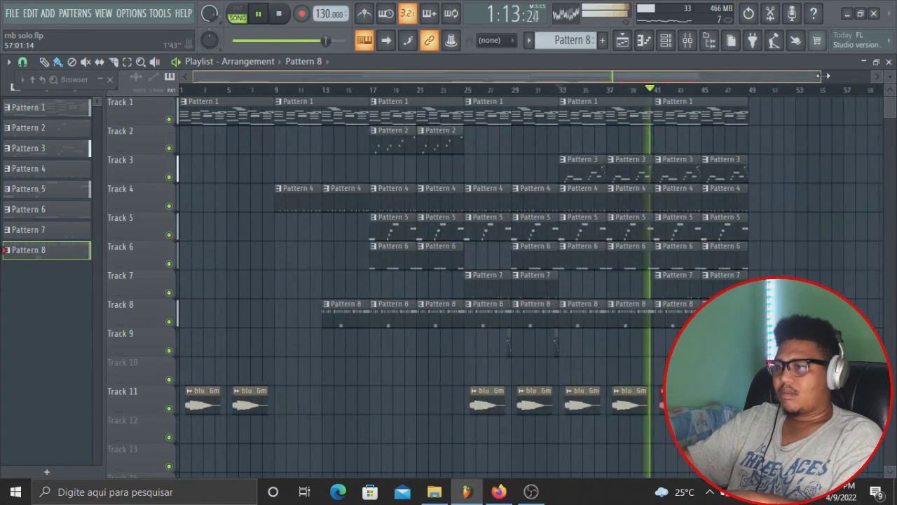
pyautogui.click(895, 76)
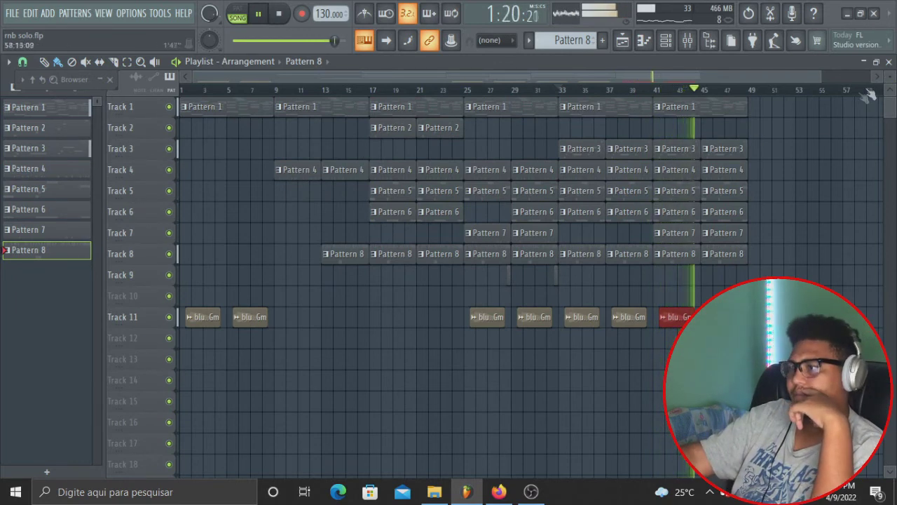
pyautogui.click(889, 76)
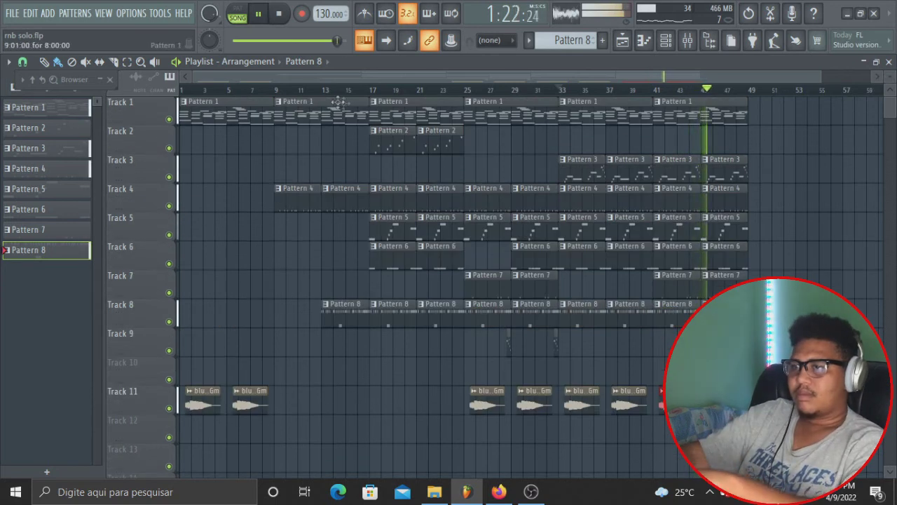
pyautogui.click(283, 92)
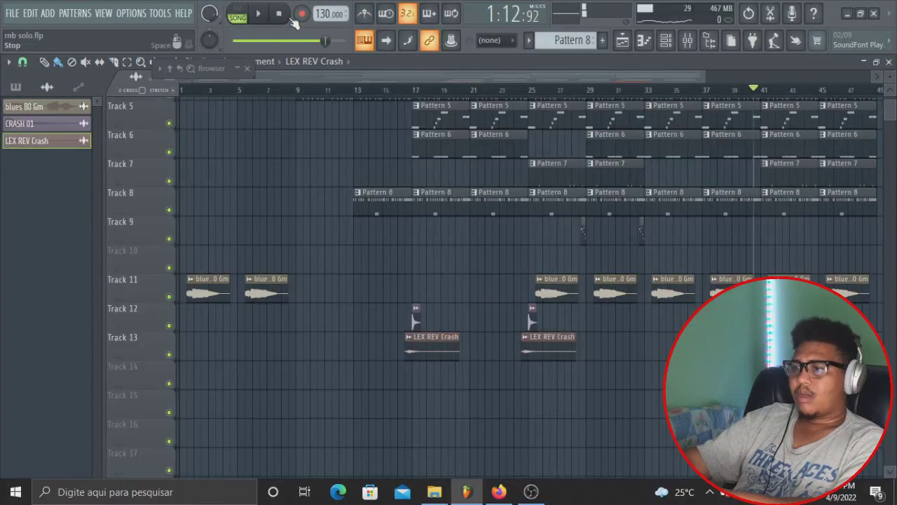
# Step: Inspect the channel settings of the LEX REV Crash clip at bar 25 on Track 13, and close them
pyautogui.scroll(4, 488, 295)
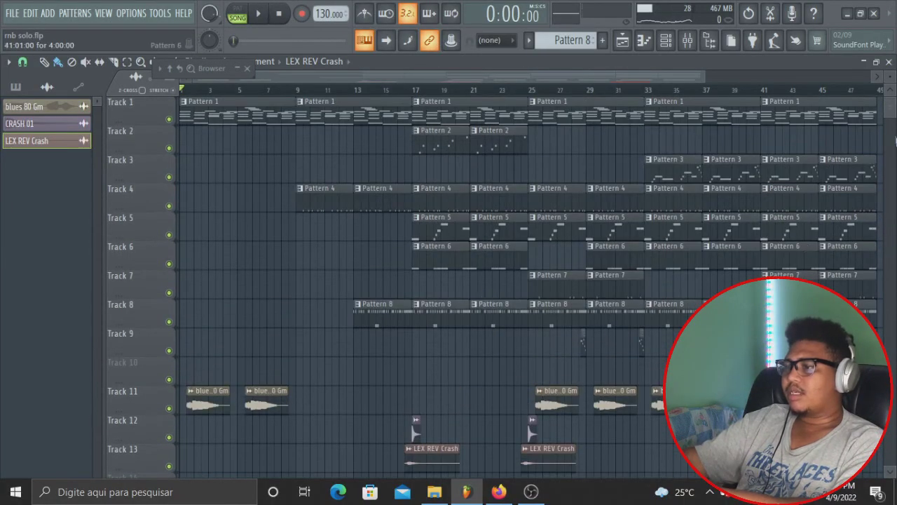
pyautogui.moveTo(891, 77); pyautogui.dragTo(891, 53)
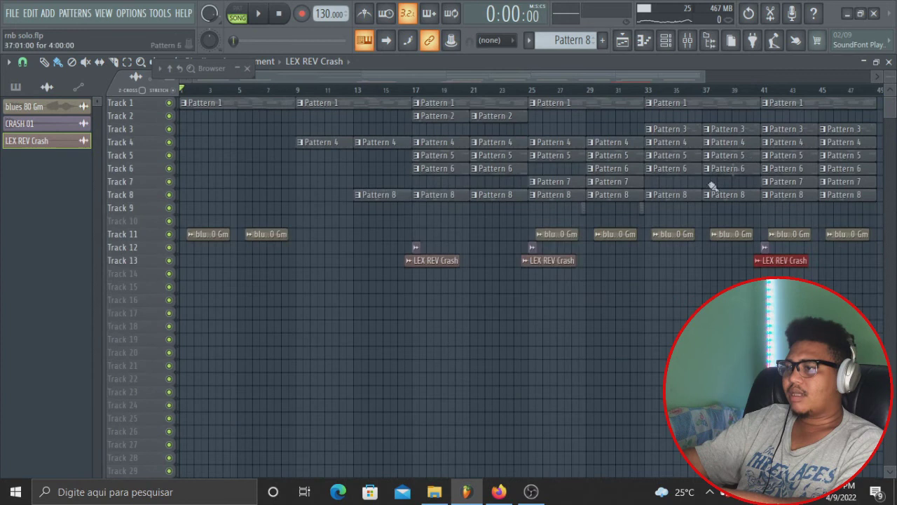
pyautogui.doubleClick(529, 261)
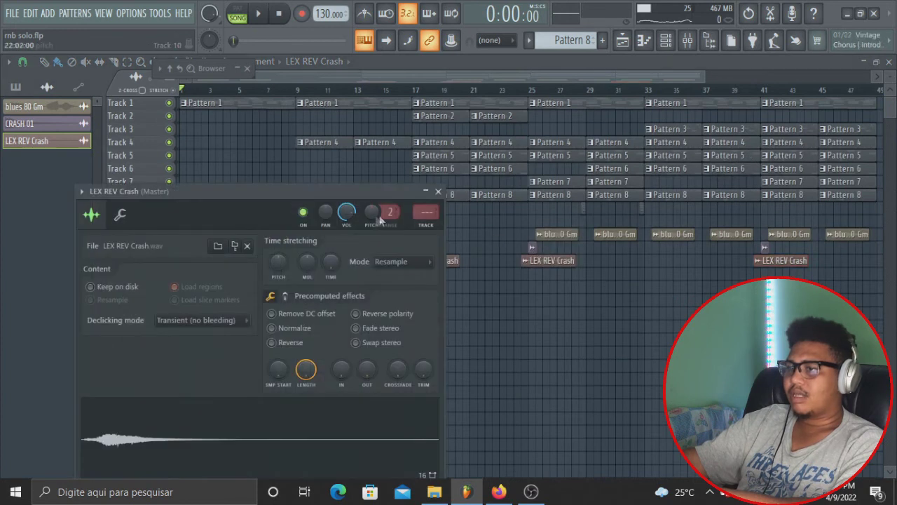
pyautogui.click(437, 192)
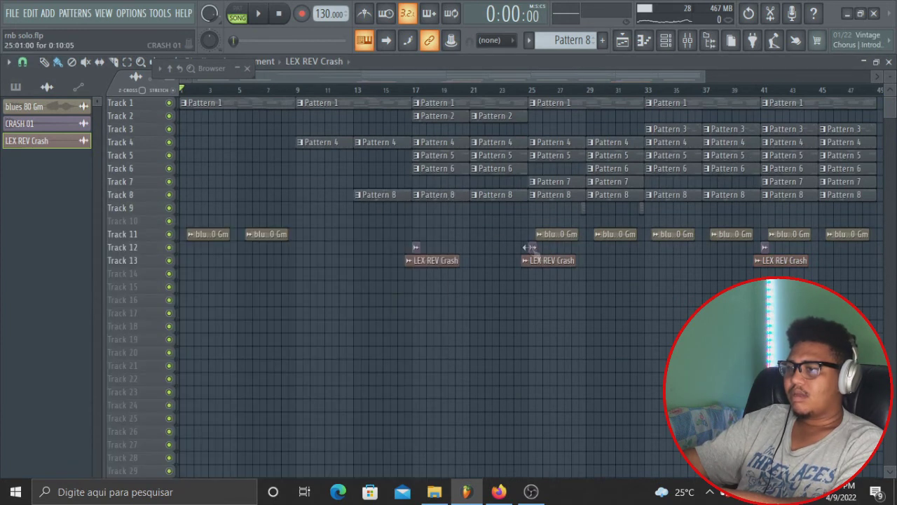
# Step: Inspect the channel settings of the CRASH 01 clip at bar 17 on Track 12, including its volume, and close them
pyautogui.click(414, 250)
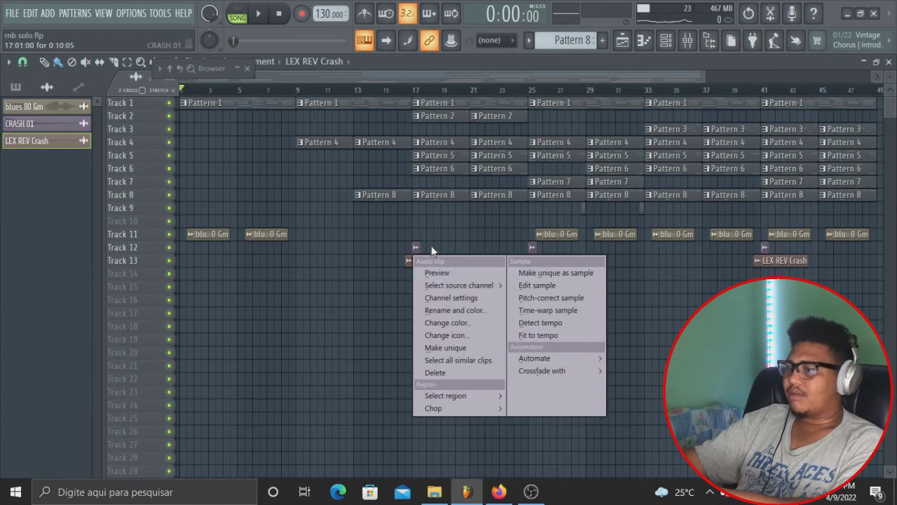
pyautogui.click(430, 246)
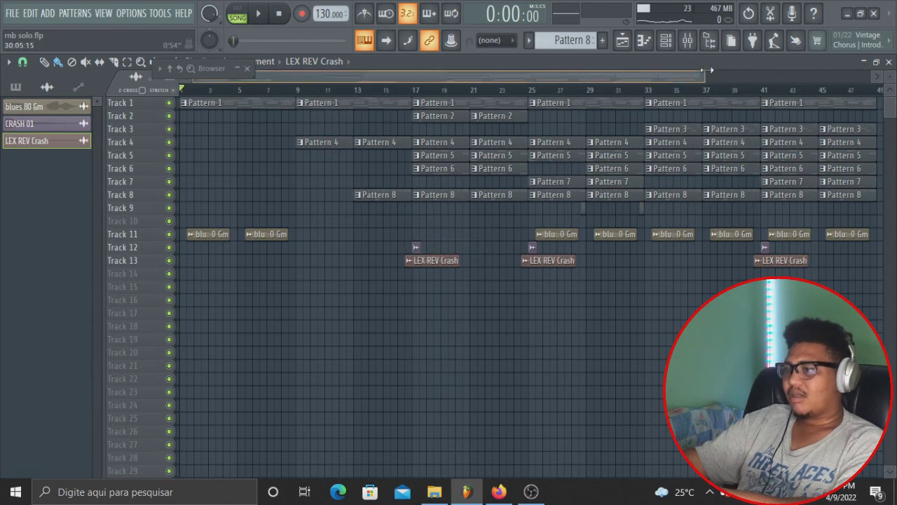
pyautogui.moveTo(707, 71); pyautogui.dragTo(478, 70)
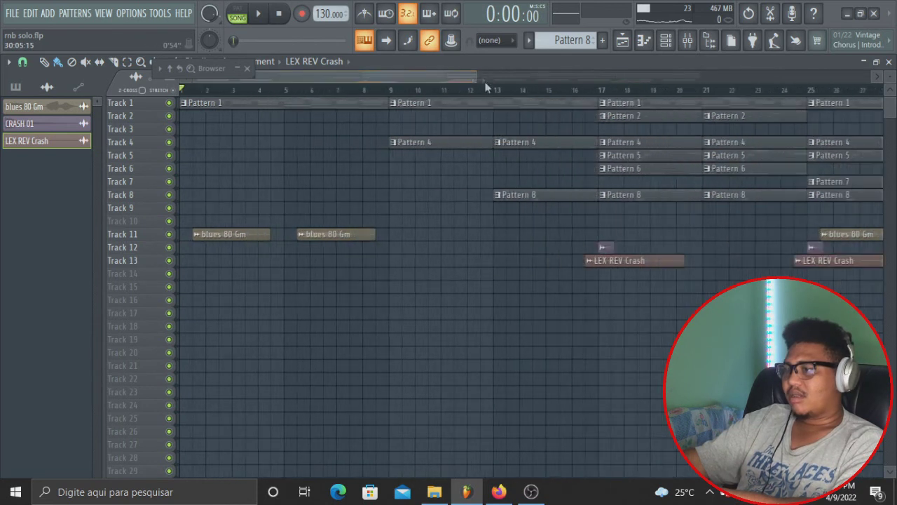
pyautogui.doubleClick(609, 247)
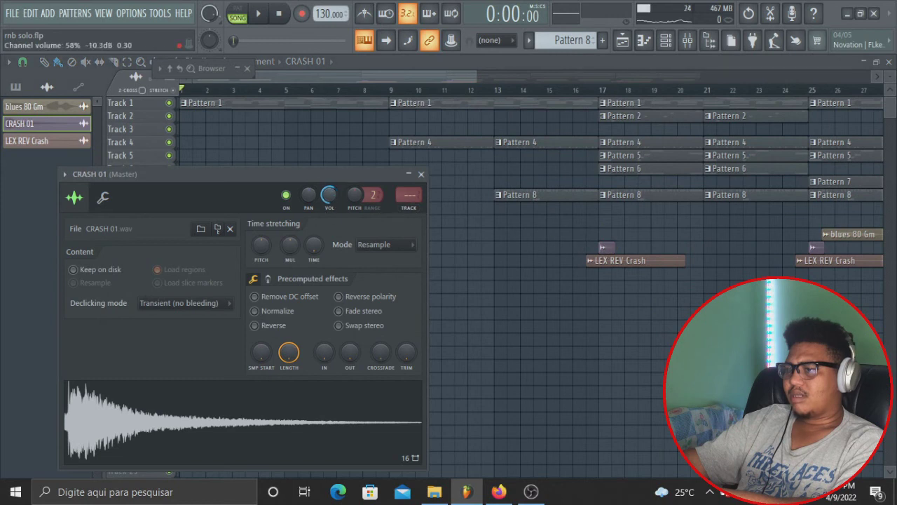
pyautogui.click(420, 175)
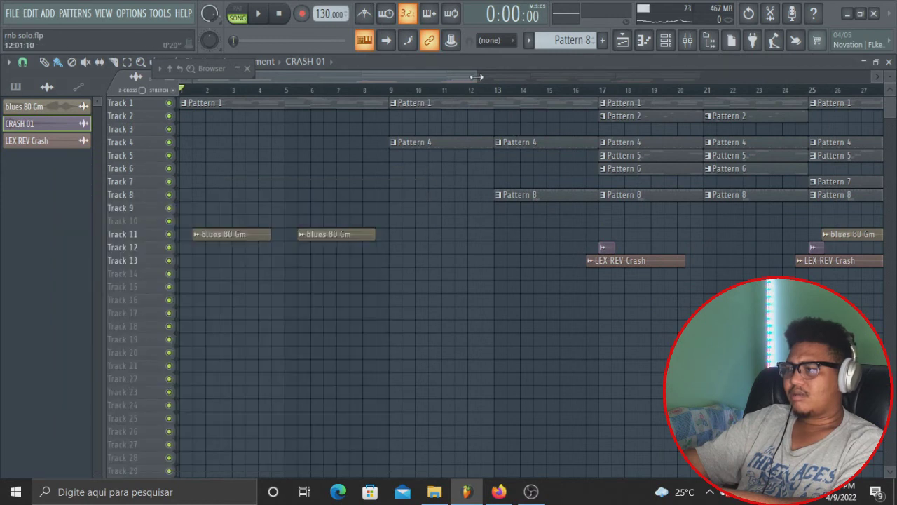
pyautogui.moveTo(476, 76); pyautogui.dragTo(750, 77)
pyautogui.moveTo(893, 78); pyautogui.dragTo(894, 76)
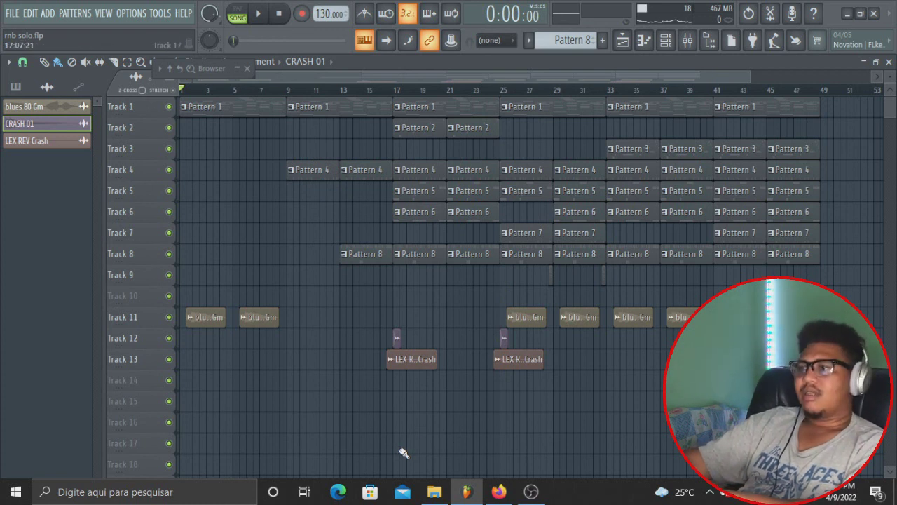
pyautogui.moveTo(745, 79); pyautogui.dragTo(778, 79)
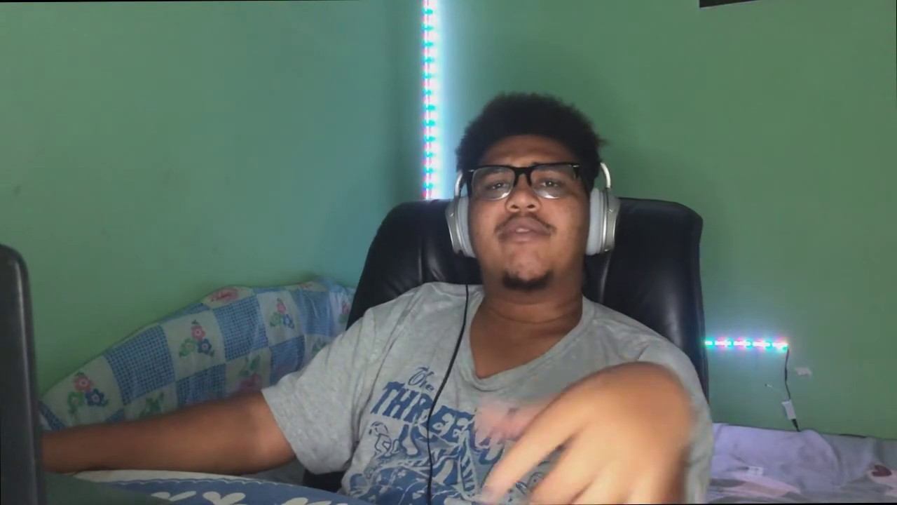